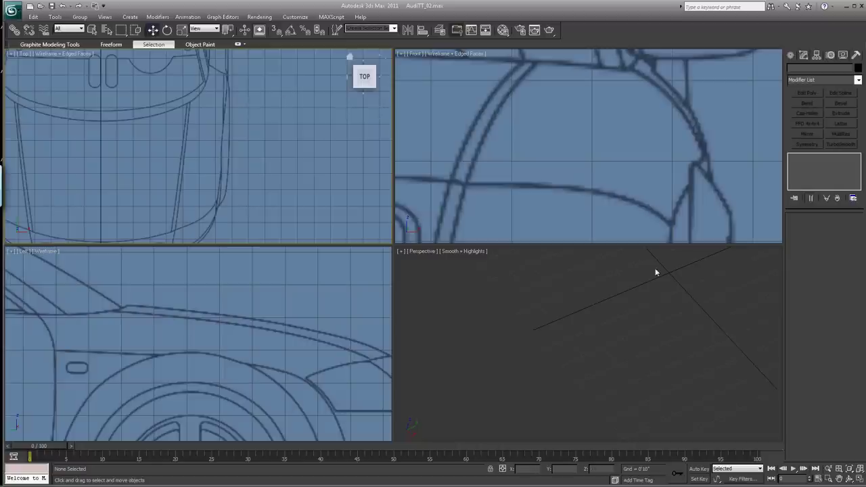
Draw a three-point line in the front view along the upper edge of the headlight, from the hood seam to the fender
left_click(839, 468)
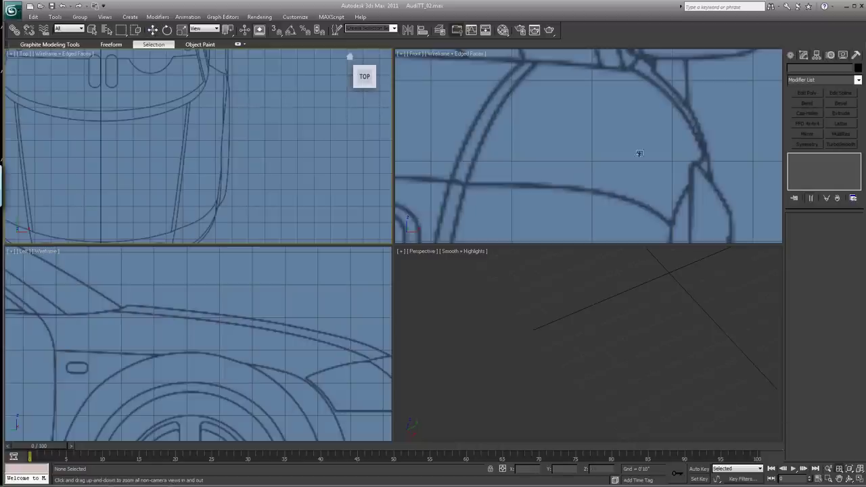
left_click_drag(640, 154, 517, 228)
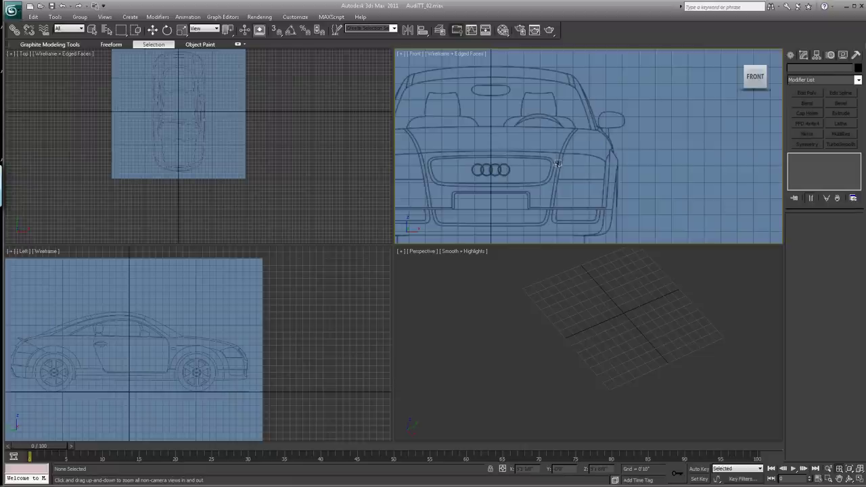
left_click(829, 478)
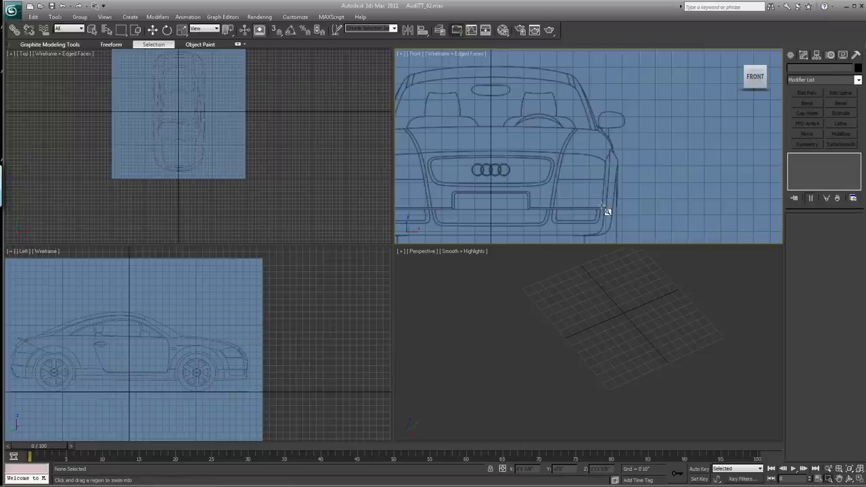
left_click_drag(535, 119, 630, 234)
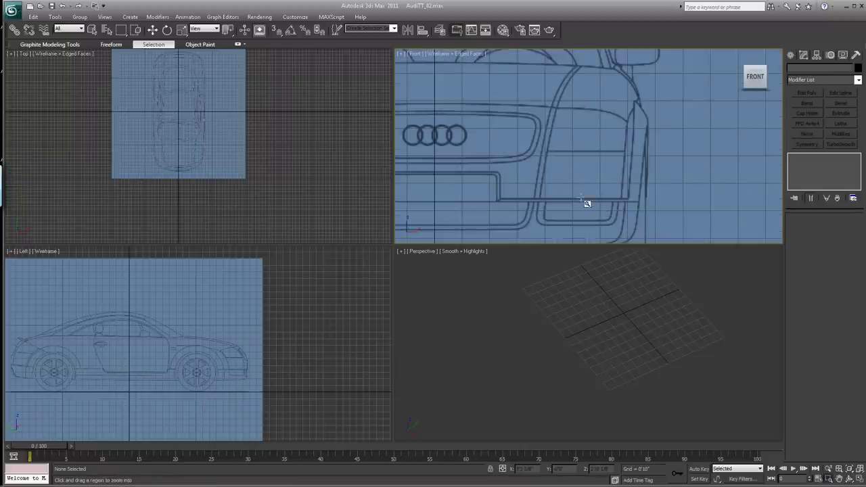
left_click_drag(179, 119, 227, 192)
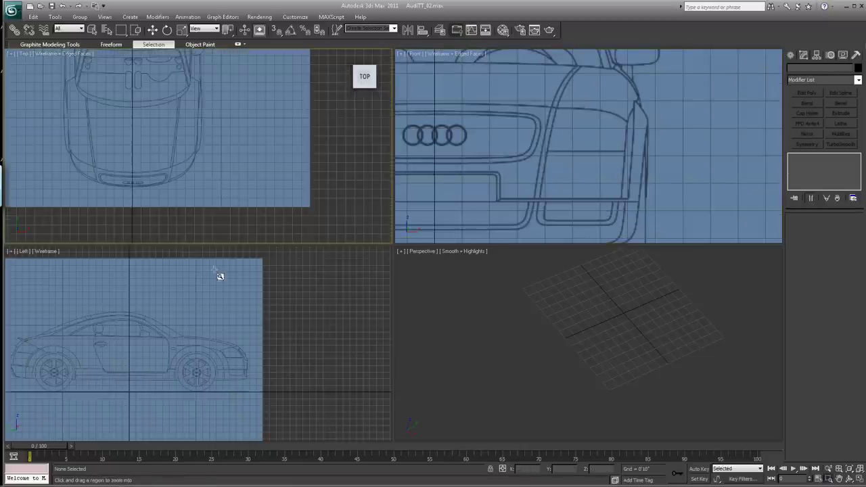
left_click_drag(159, 327, 262, 387)
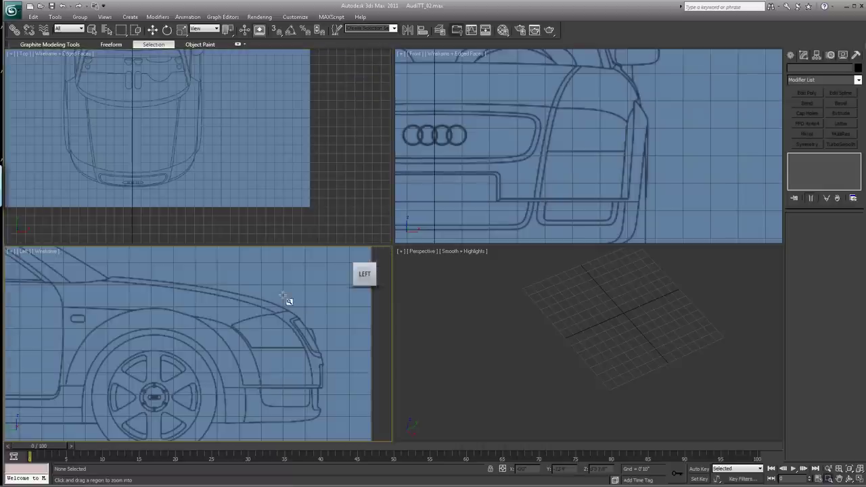
left_click(790, 57)
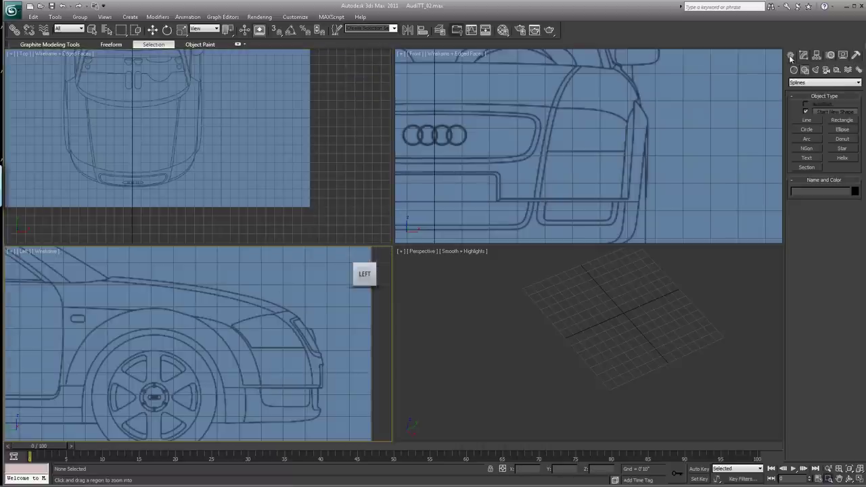
left_click(805, 119)
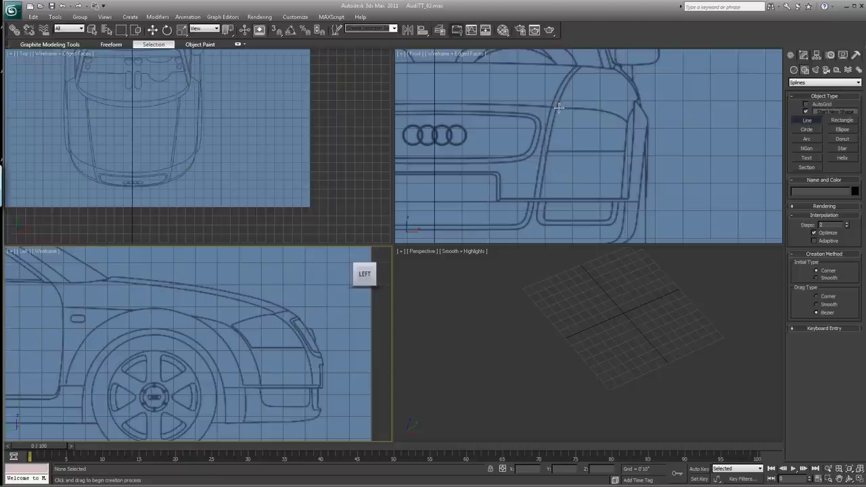
left_click(557, 107)
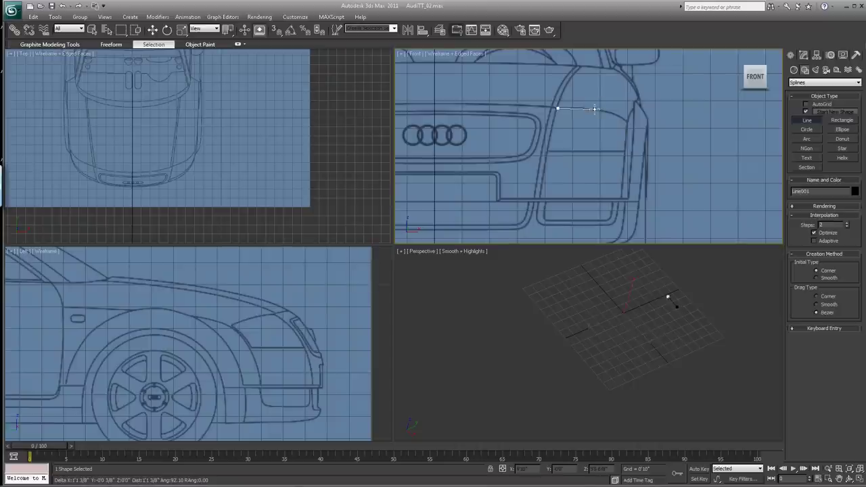
left_click(595, 109)
left_click(627, 121)
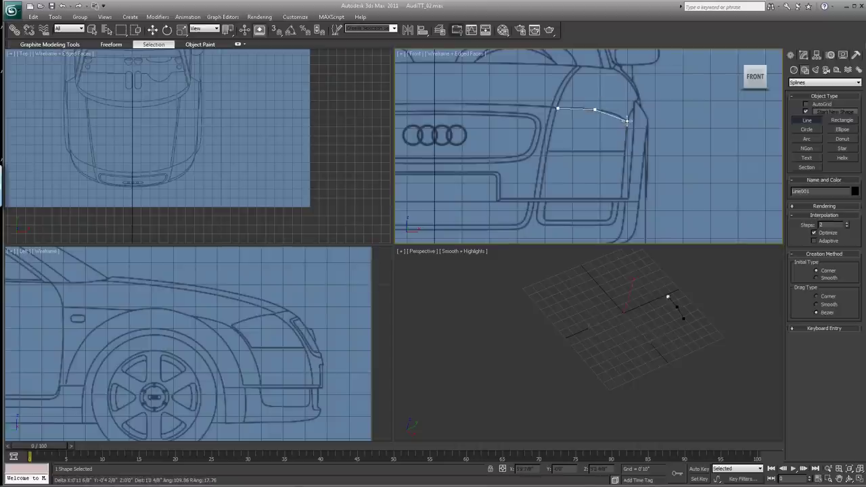
right_click(680, 115)
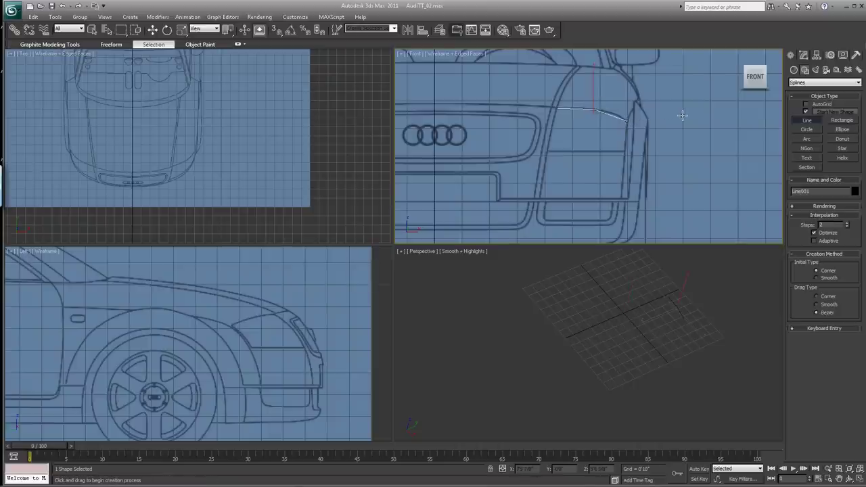
Move the headlight line forward along the car's length in the top view to the front end of the car
left_click(153, 30)
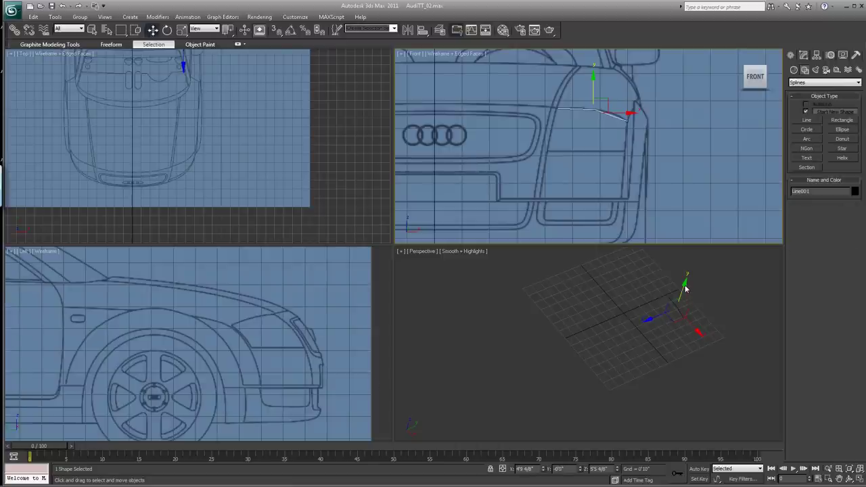
left_click(839, 469)
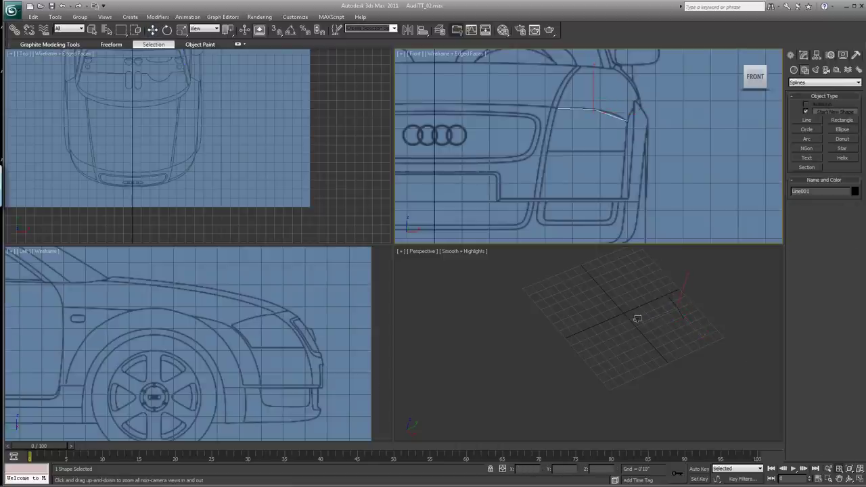
left_click_drag(305, 302, 244, 333)
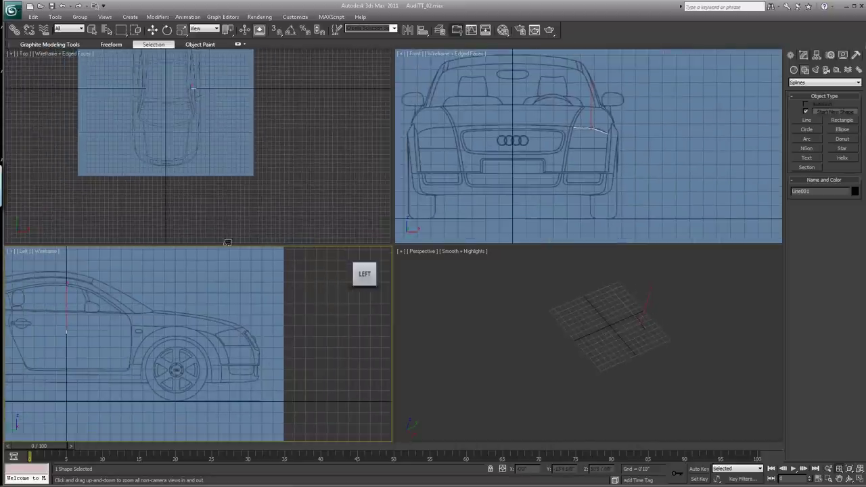
left_click(153, 29)
left_click(193, 62)
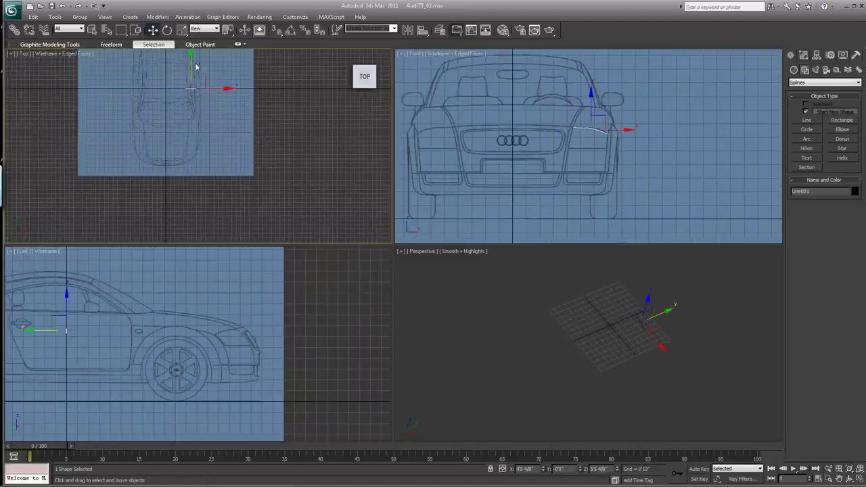
left_click_drag(192, 57, 203, 122)
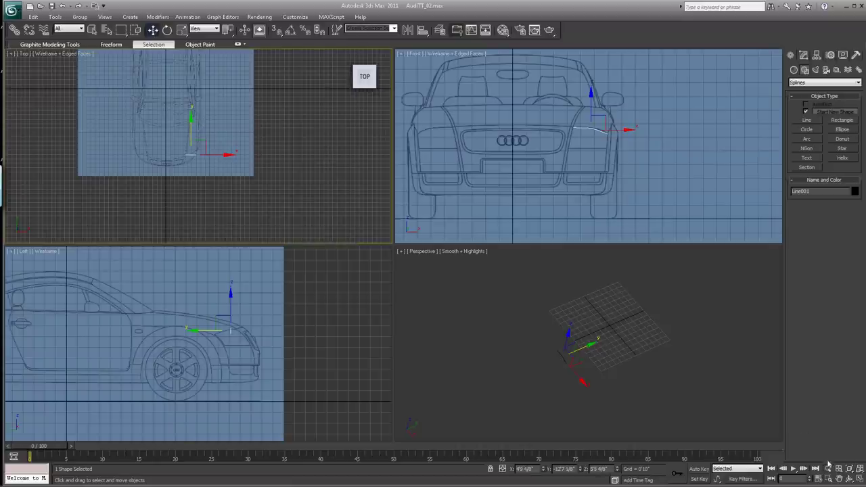
Fine-tune the line's lengthwise position in the top view so its inner end sits on the hood seam at the headlight
key("ctrl+w")
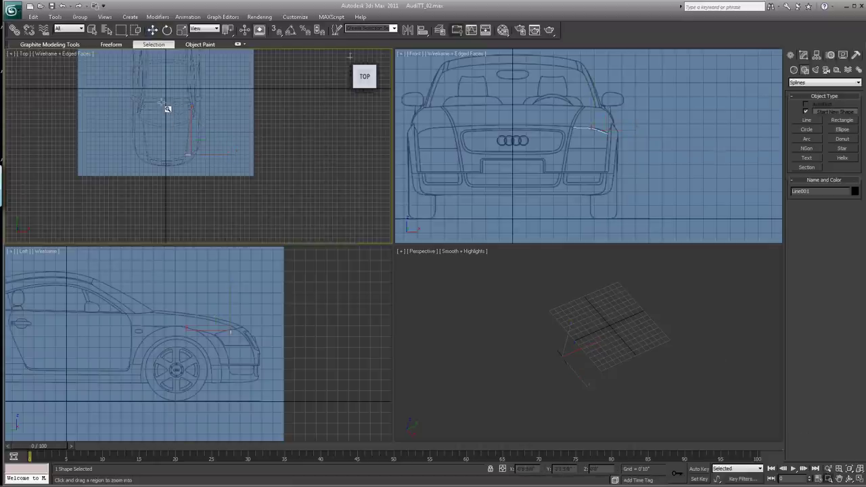
left_click_drag(168, 111, 218, 179)
left_click_drag(116, 294, 259, 382)
left_click_drag(548, 99, 633, 190)
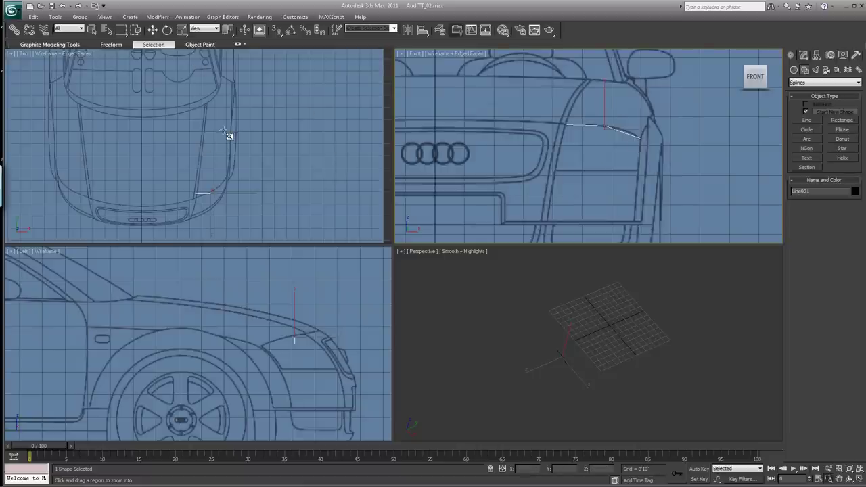
right_click(217, 162)
left_click_drag(211, 157, 214, 162)
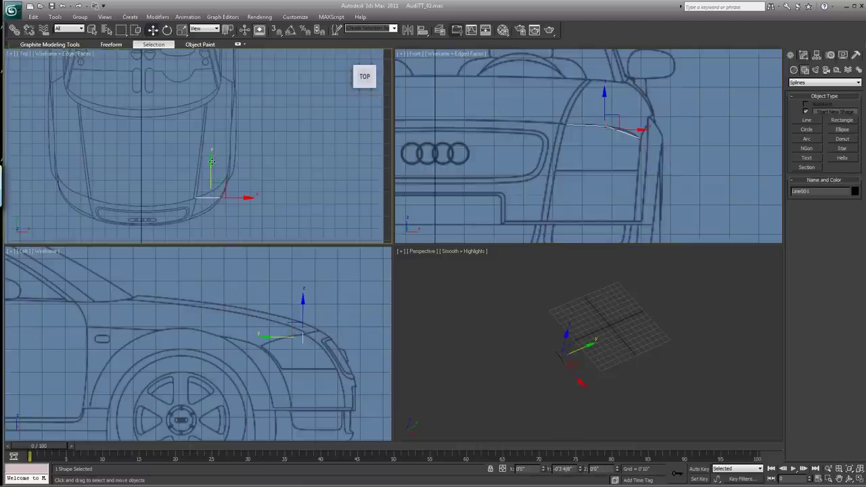
Move the line's outer end vertex and middle vertex backward in the top view to follow the car's rounded front corner
left_click(805, 55)
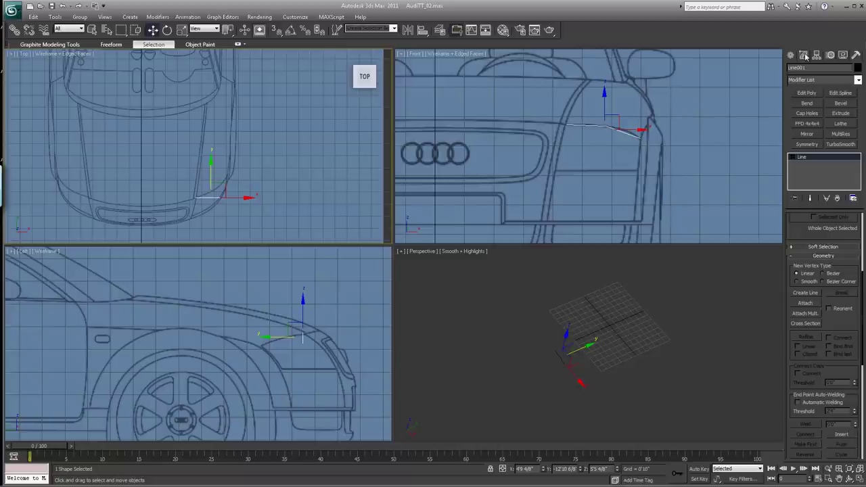
left_click(793, 157)
left_click(821, 165)
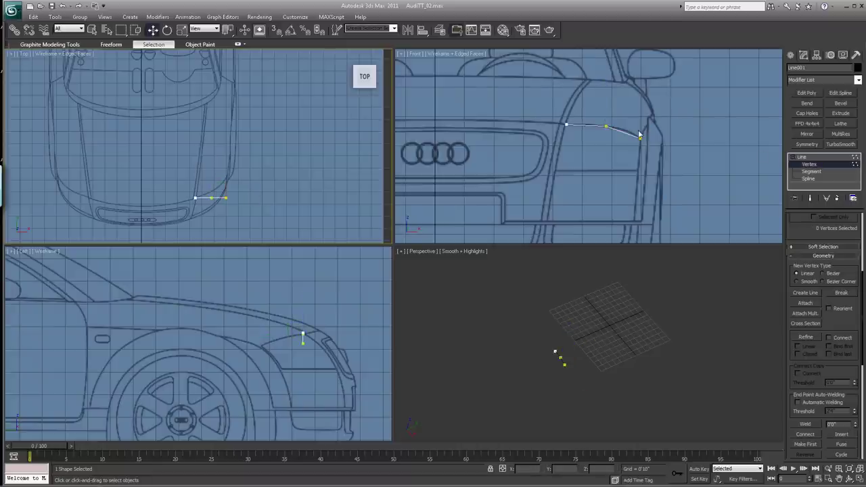
left_click(226, 198)
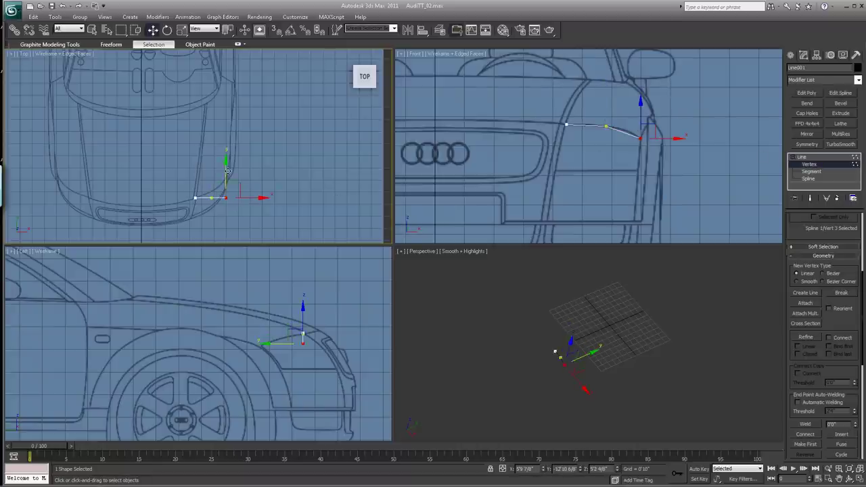
left_click_drag(226, 163, 227, 146)
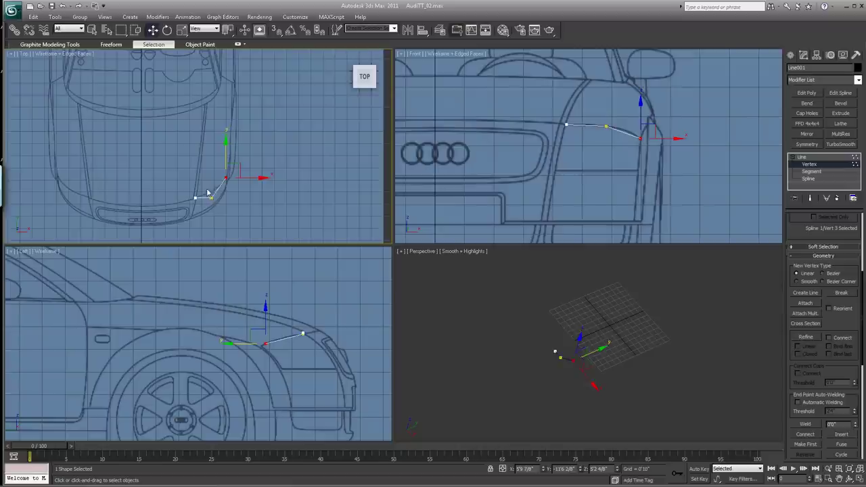
left_click(211, 197)
left_click_drag(212, 162, 212, 156)
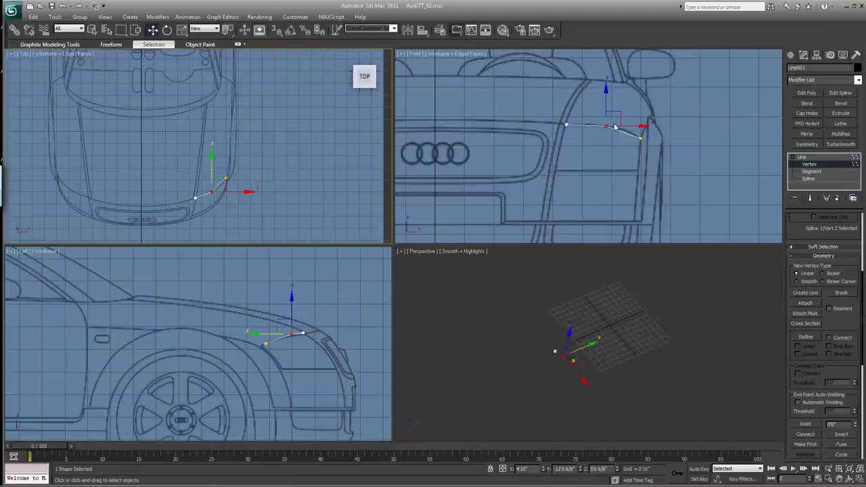
Convert the line's middle vertex to Bezier and rotate its handles in the front view to match the headlight's upper curve
left_click(606, 126)
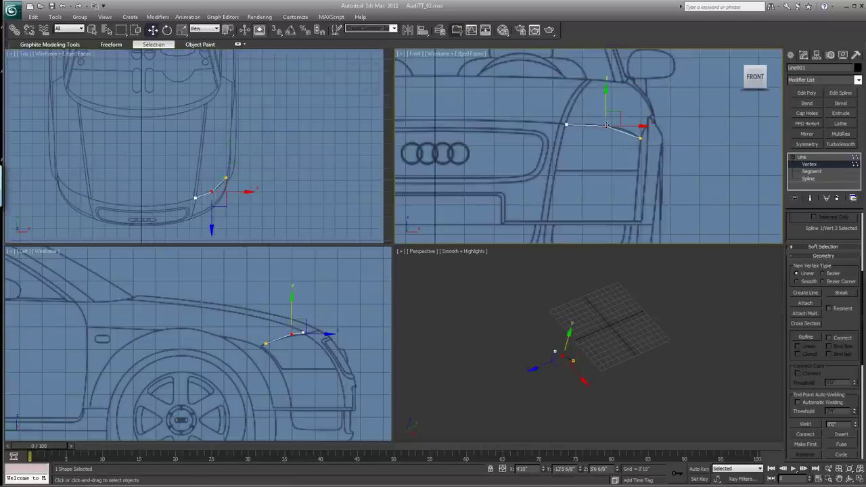
right_click(606, 126)
left_click(591, 63)
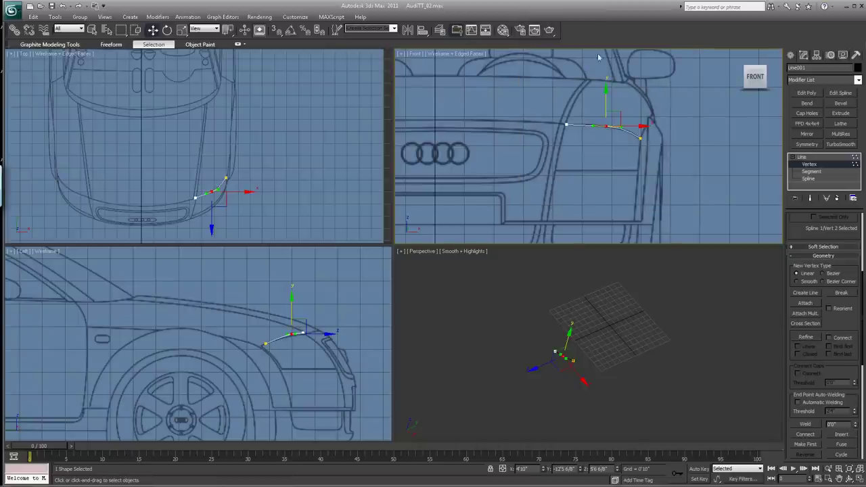
left_click(167, 30)
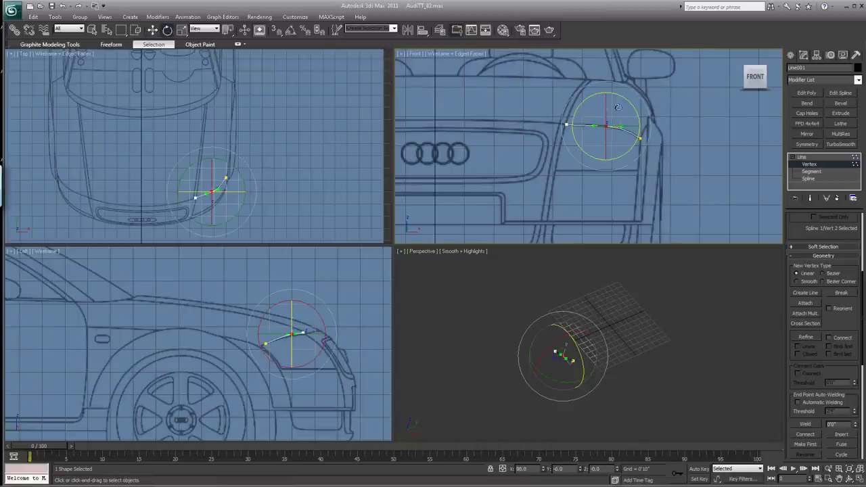
left_click_drag(629, 100, 632, 102)
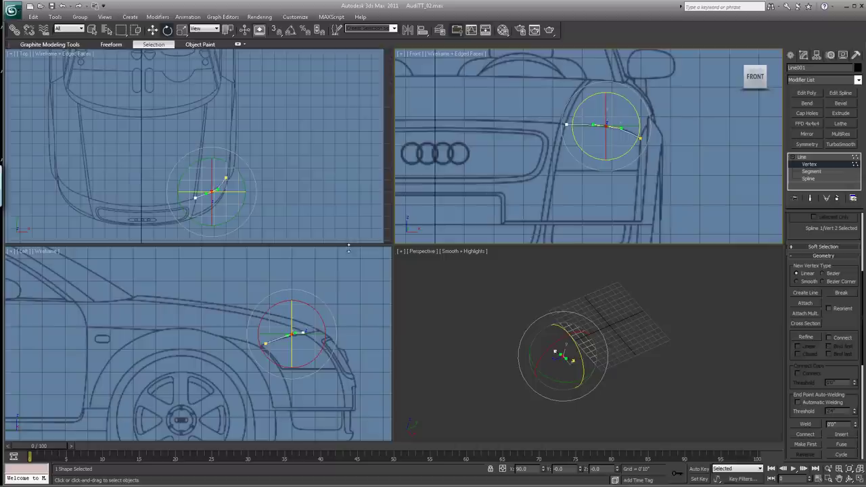
Rotate the middle vertex's handles in the top view so the line curves smoothly around the front corner
left_click(270, 140)
right_click(270, 140)
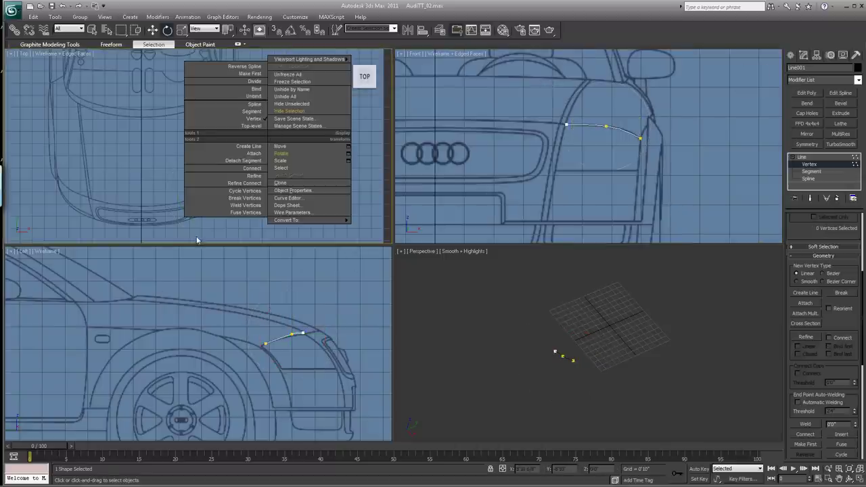
left_click(217, 226)
left_click(211, 192)
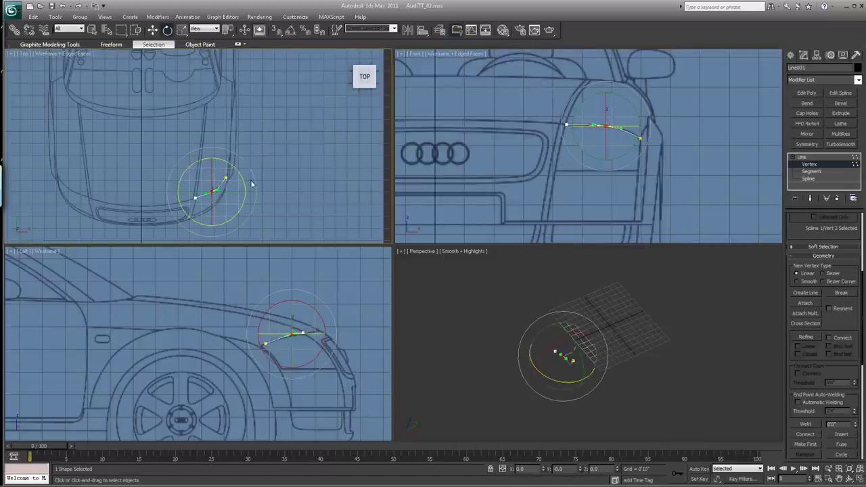
left_click_drag(231, 168, 237, 150)
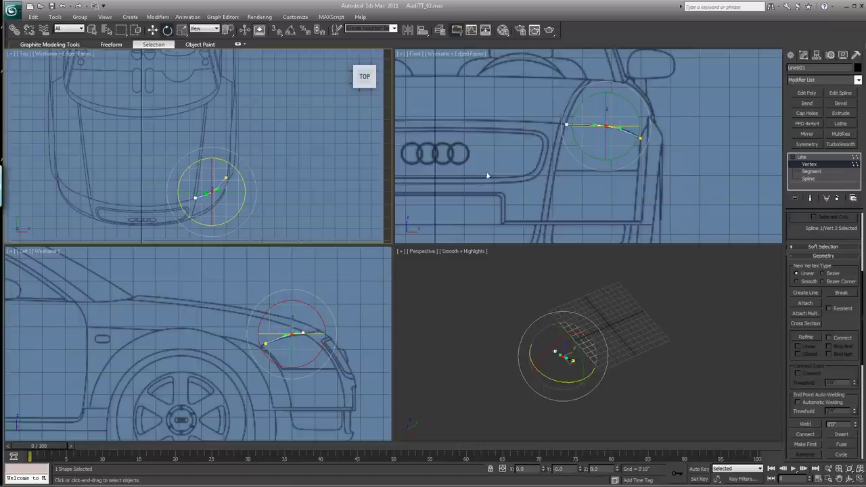
left_click(354, 210)
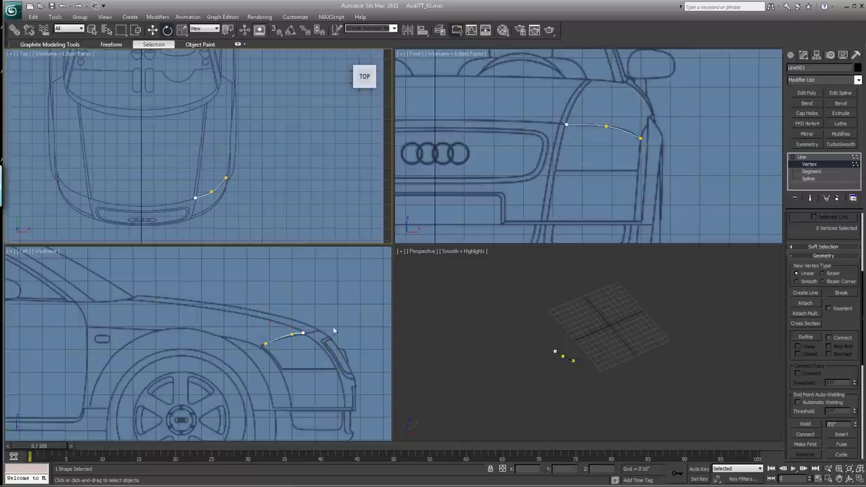
Nudge the outer end vertex backward and down and lower the middle vertex slightly to match the headlight edge in the side view
left_click(152, 30)
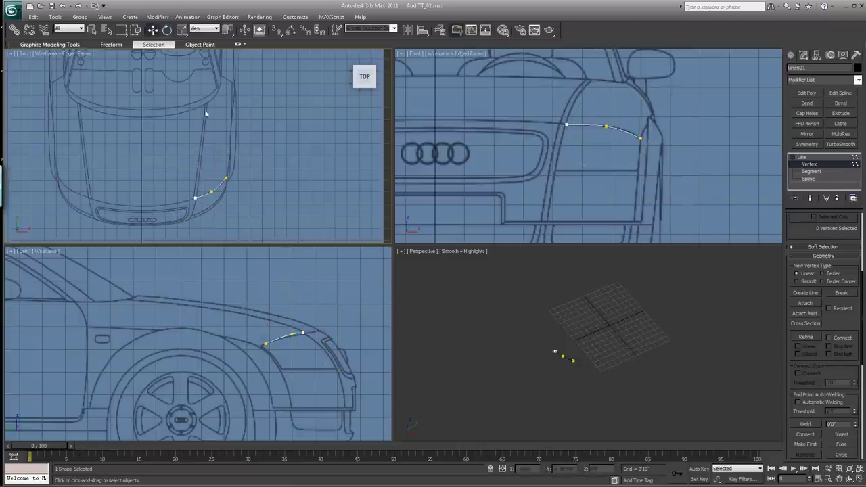
left_click(265, 344)
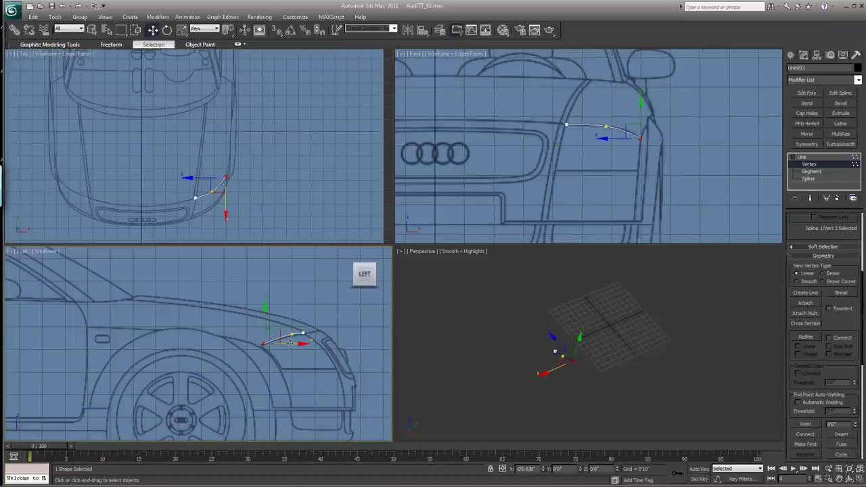
left_click_drag(289, 341, 287, 342)
left_click_drag(265, 311, 292, 299)
left_click(292, 333)
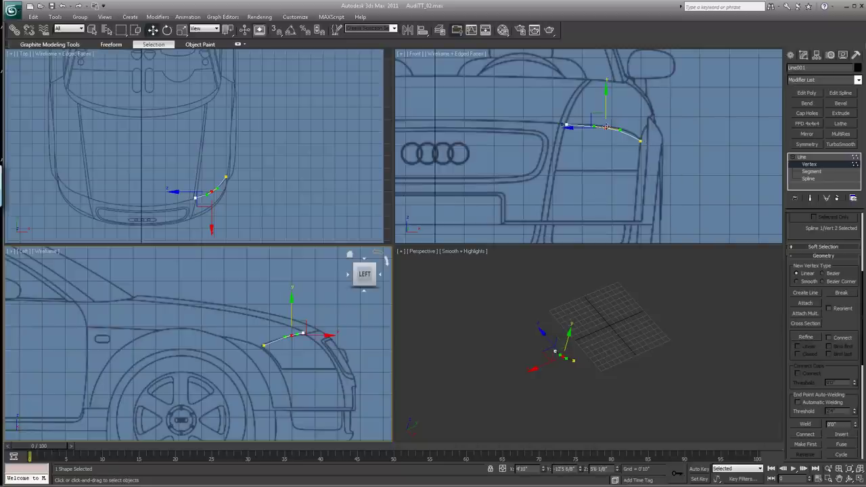
Scale up the middle vertex's Bezier handles in the front view to broaden the headlight line's curve
left_click(606, 127)
left_click(182, 30)
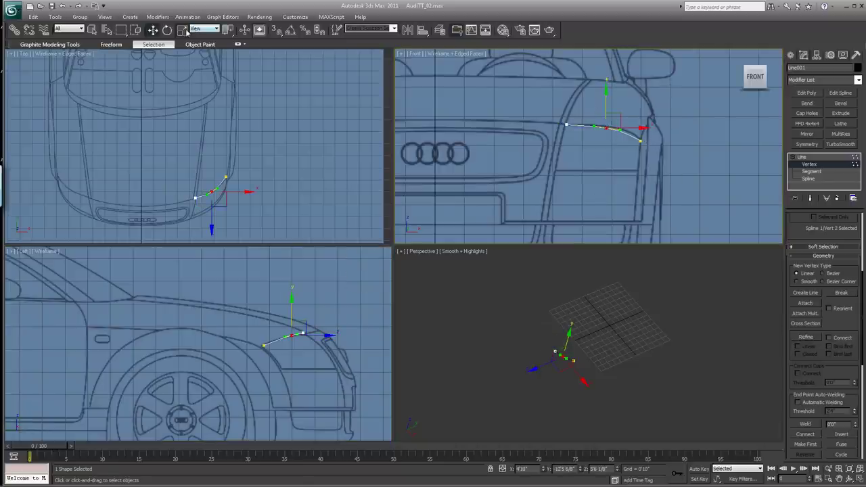
left_click_drag(610, 120, 636, 105)
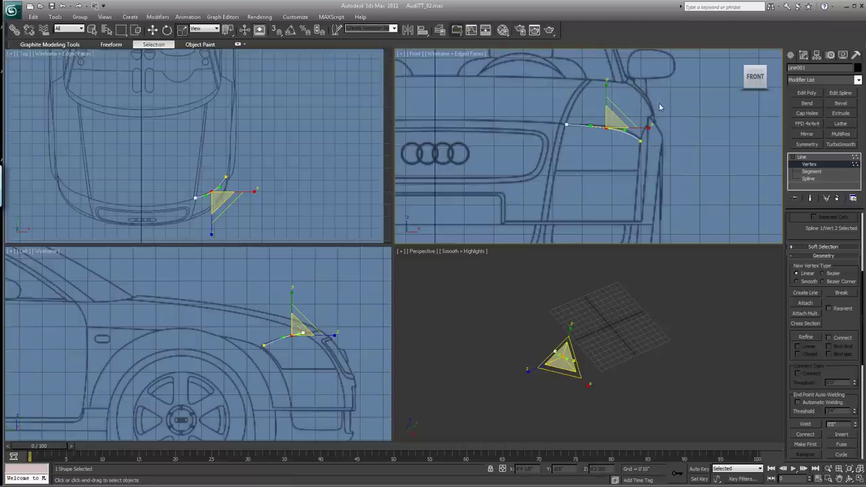
left_click(664, 112)
left_click(607, 129)
Raise the middle vertex slightly and rotate its handles in the front view to follow the headlight's upper edge
left_click(167, 30)
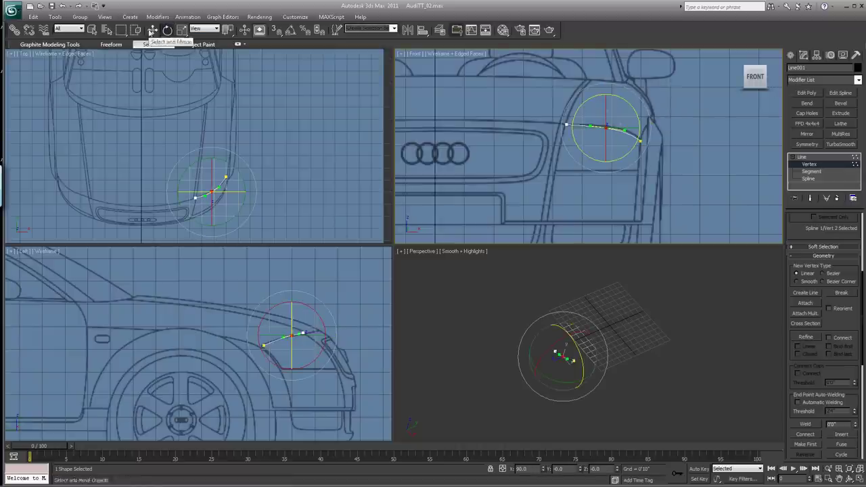
left_click(153, 30)
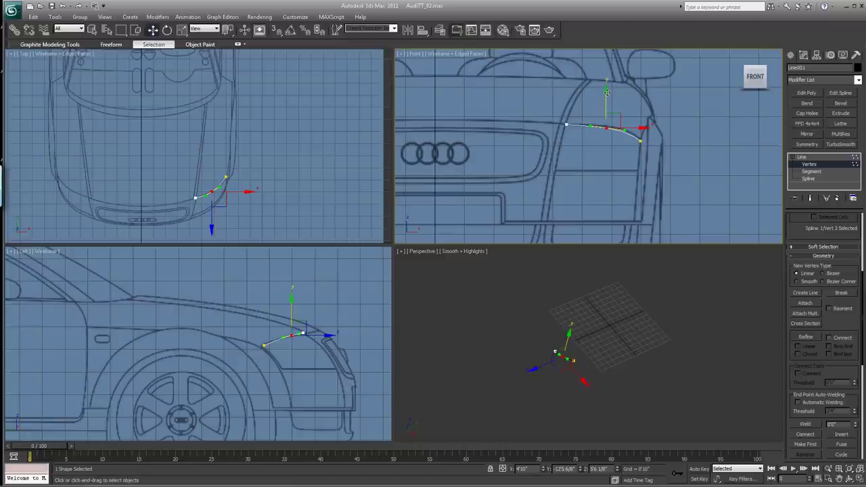
left_click(167, 30)
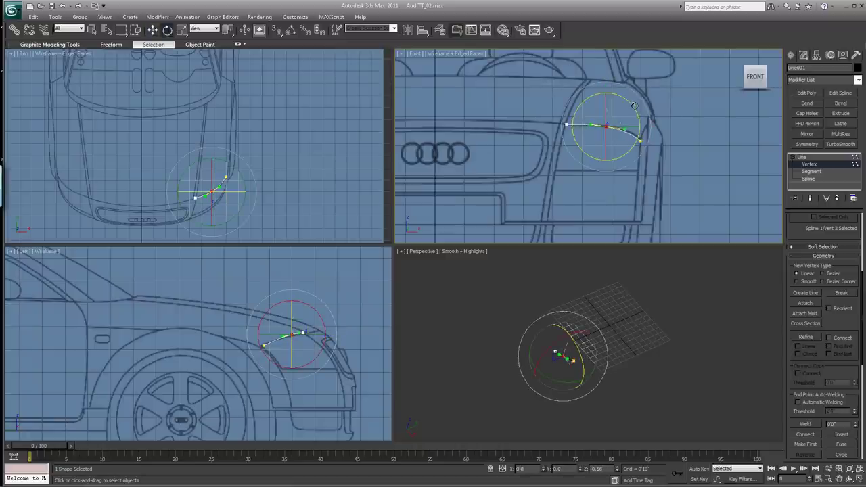
left_click(706, 101)
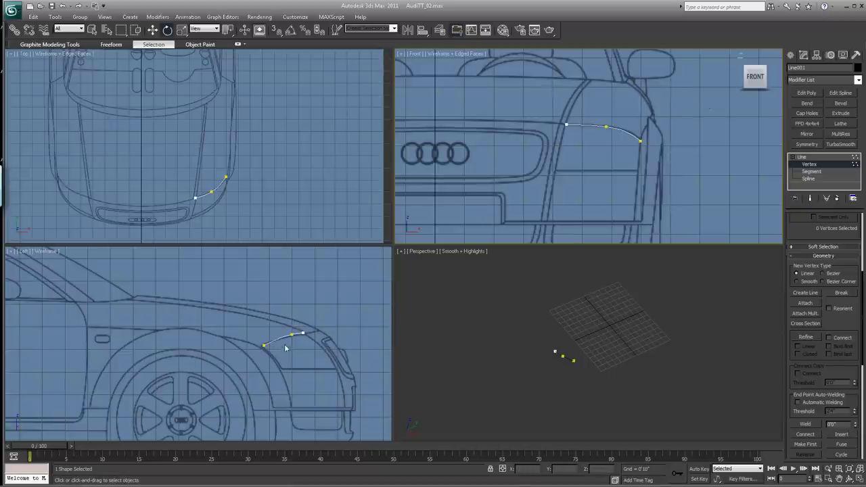
Lower the headlight line's middle vertex slightly in the side view to match the blueprint edge
left_click(155, 30)
left_click(291, 335)
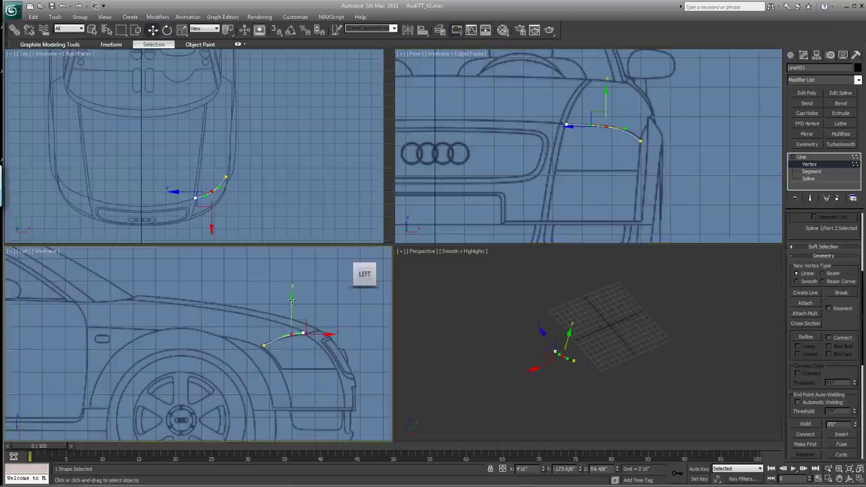
left_click_drag(292, 298, 292, 298)
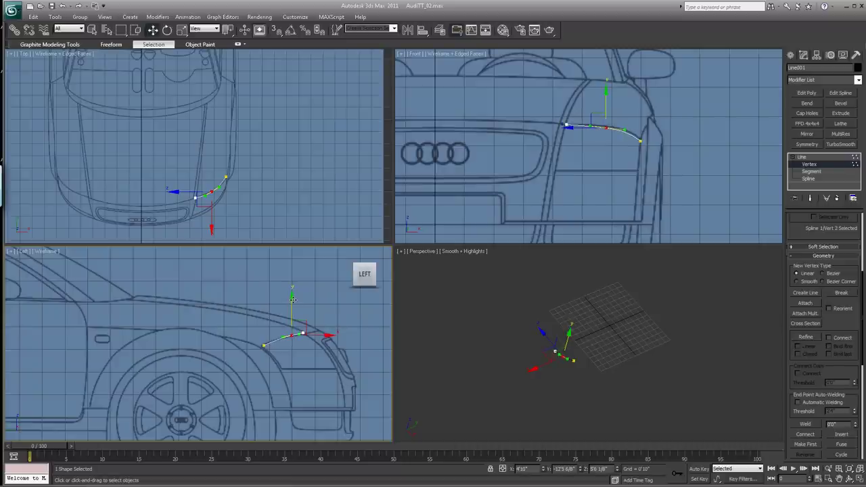
left_click(306, 193)
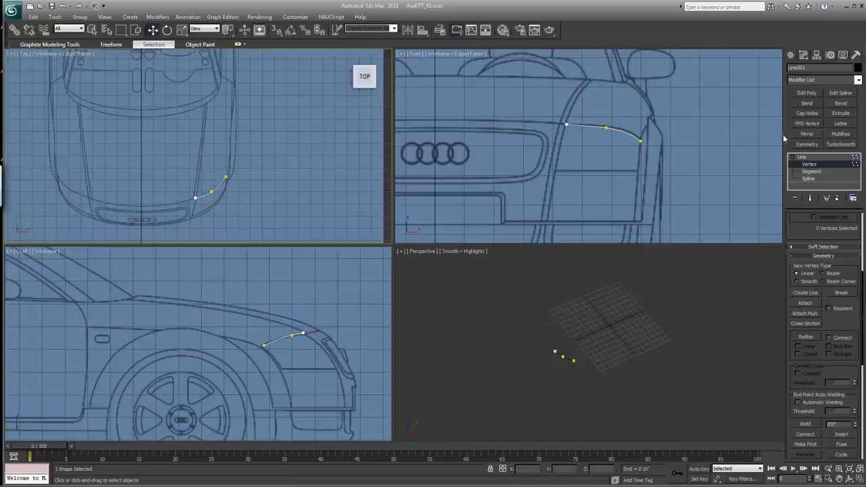
Draw a three-point line in the front view across the fender, from the hood seam to its outer edge
left_click(790, 56)
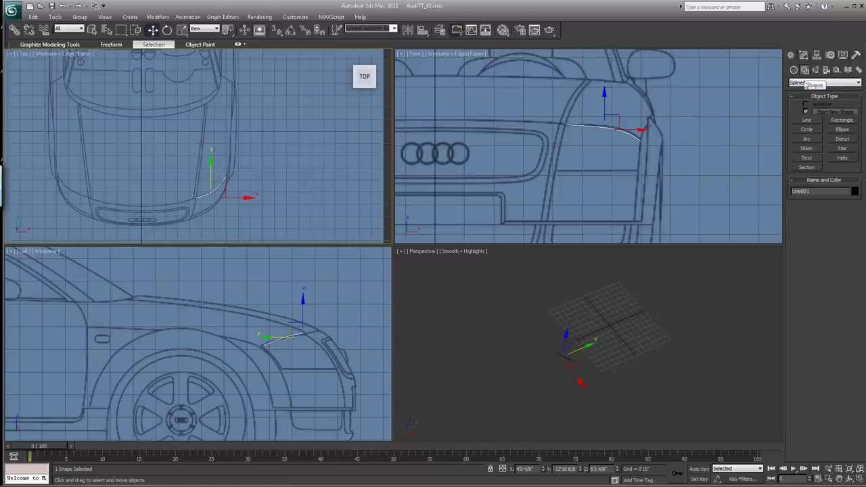
left_click(806, 119)
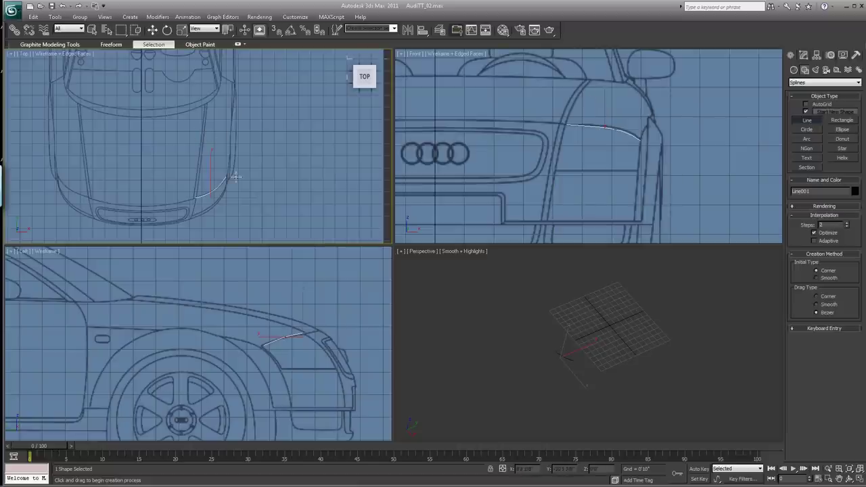
left_click(580, 94)
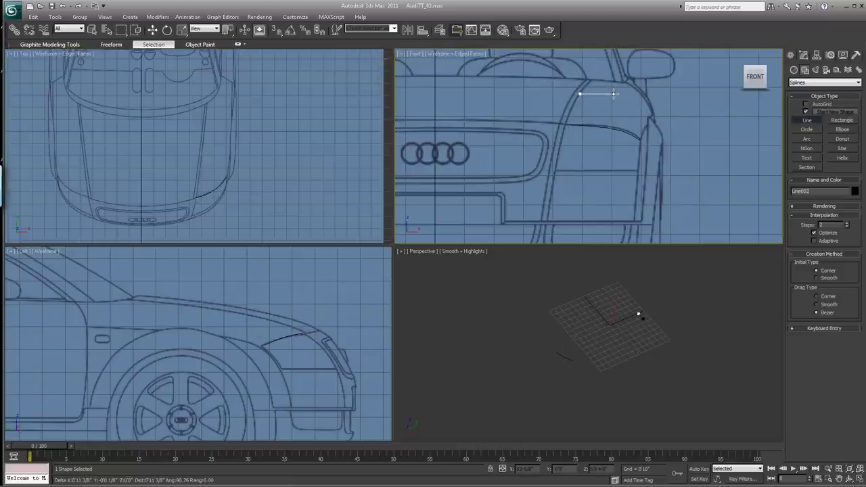
left_click(613, 94)
left_click(647, 122)
right_click(672, 101)
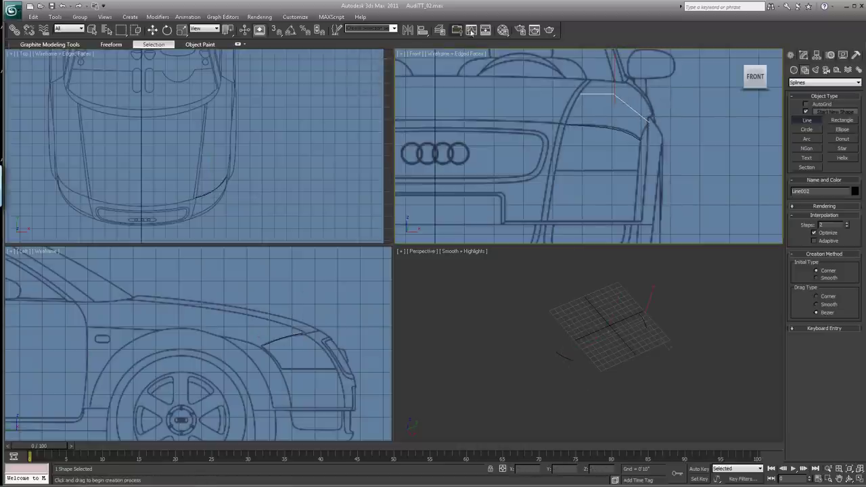
Move the new fender line along Y in the perspective view until it sits above the front wheel's centre
left_click(153, 30)
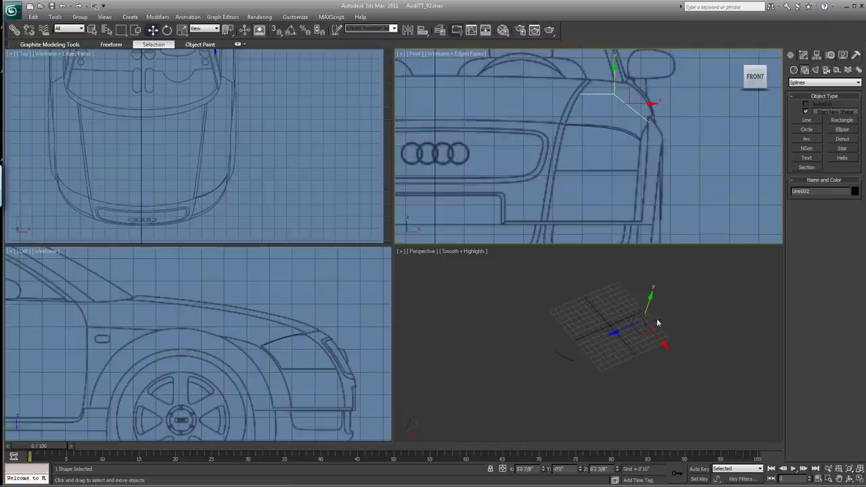
right_click(610, 290)
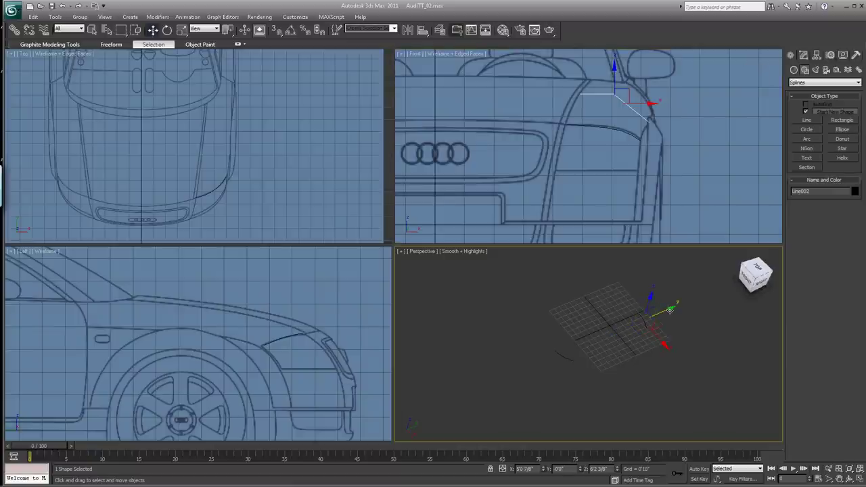
left_click_drag(670, 309, 618, 335)
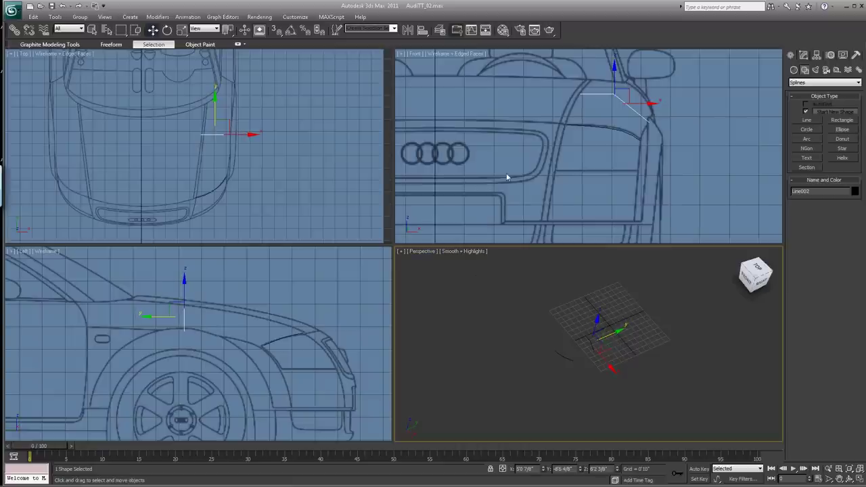
Edit the fender line's vertices and move its inner end vertex outward to the hood seam in the top view
left_click(803, 57)
left_click(795, 158)
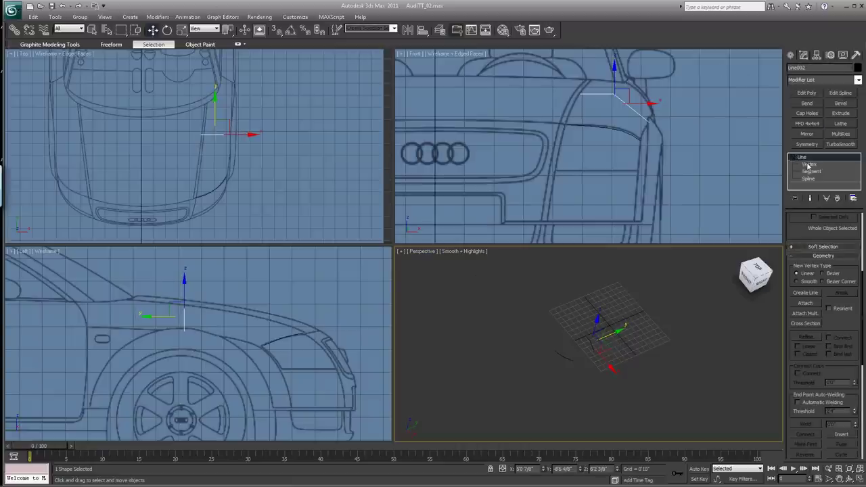
left_click(809, 164)
left_click(650, 123)
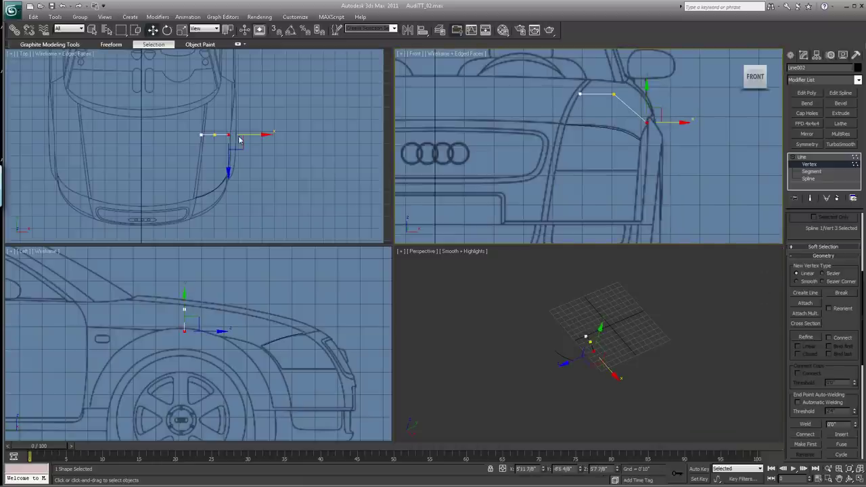
left_click_drag(183, 128, 207, 141)
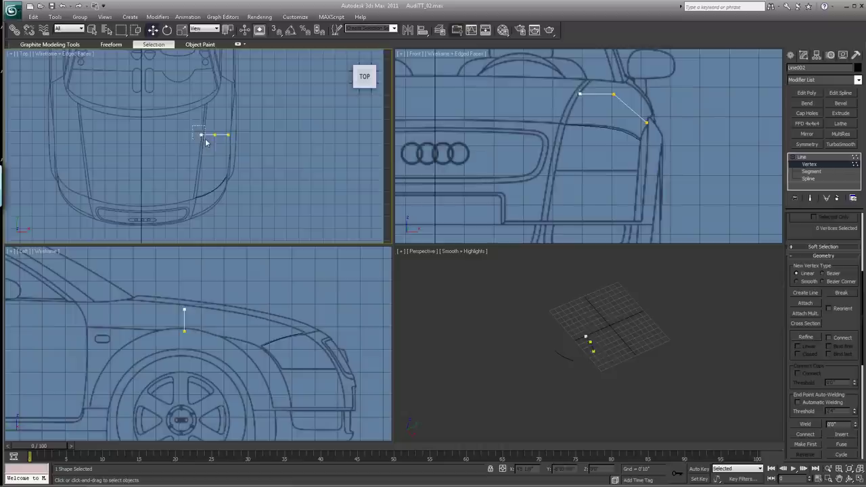
left_click(207, 138)
left_click_drag(234, 134, 239, 134)
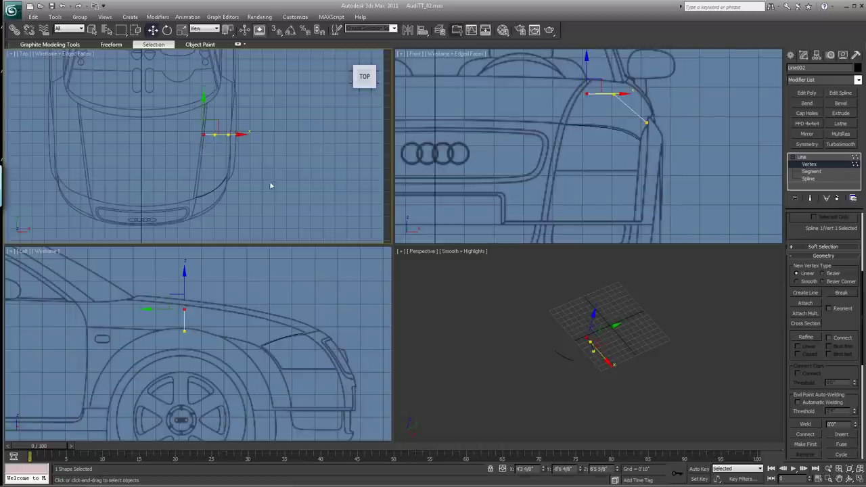
Raise the fender line's outer end vertex to the wheel arch's top in the side view and shift the inner one inward in the front view
left_click(183, 329)
left_click_drag(183, 295, 185, 289)
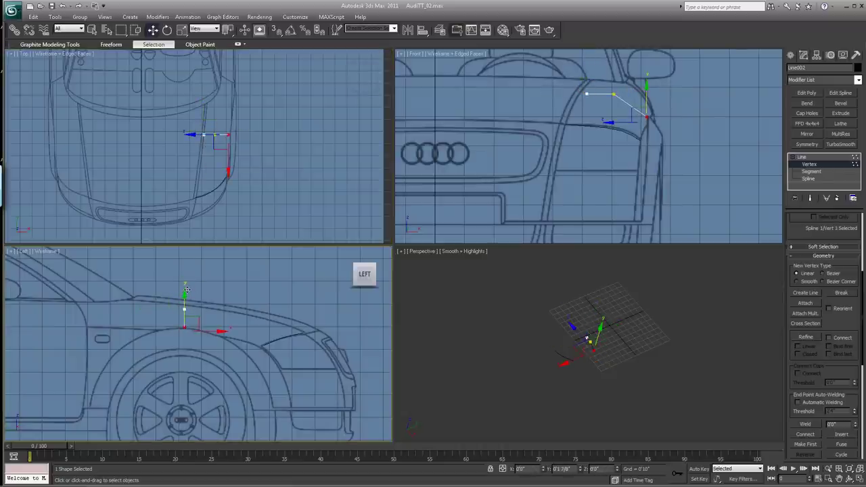
left_click(587, 94)
left_click_drag(617, 94, 615, 96)
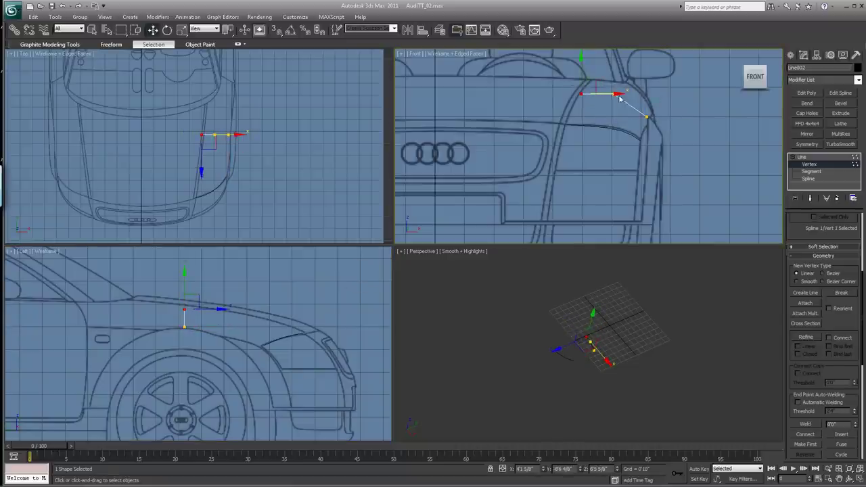
Convert the fender line's middle vertex to Bezier and rotate its handles in the front view to round the fender profile
left_click(613, 94)
right_click(613, 94)
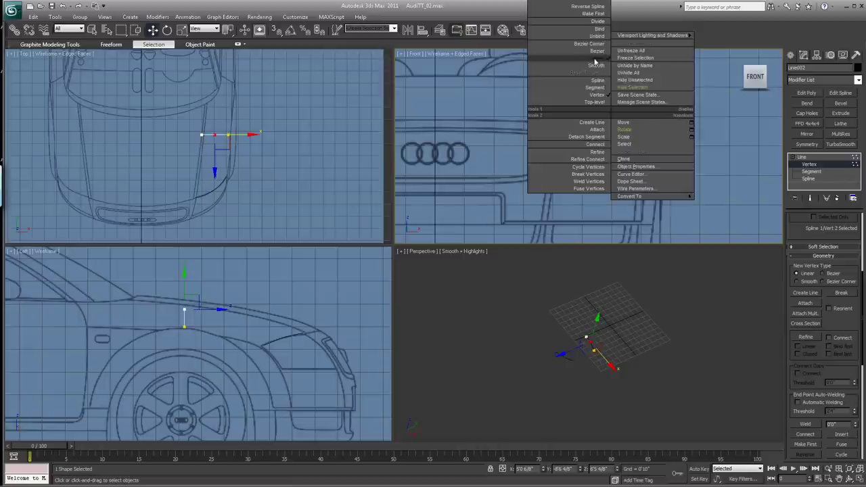
left_click(592, 34)
left_click(168, 29)
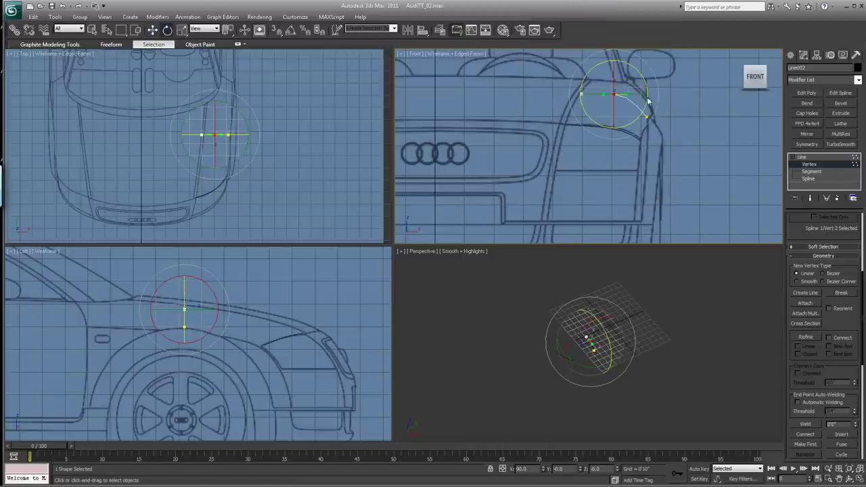
left_click_drag(634, 68, 643, 72)
Scale up the fender line's middle vertex handles and rotate them slightly in the front view to smooth the arc
key("r")
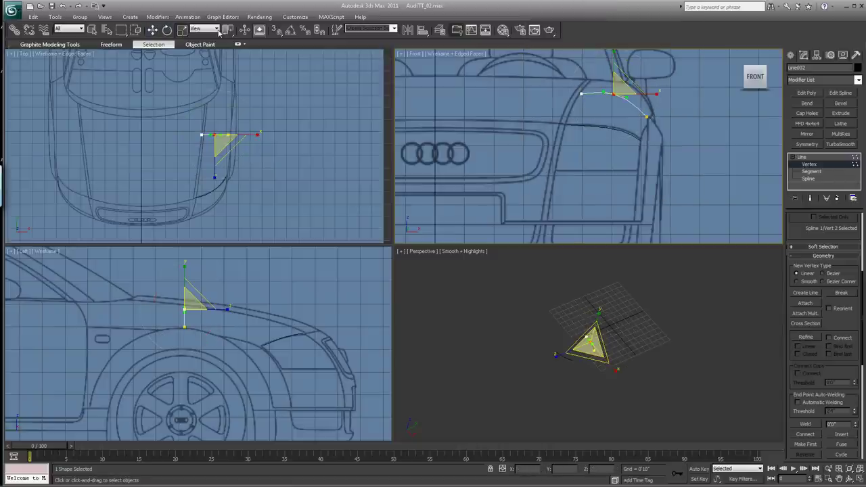
left_click_drag(644, 85, 636, 75)
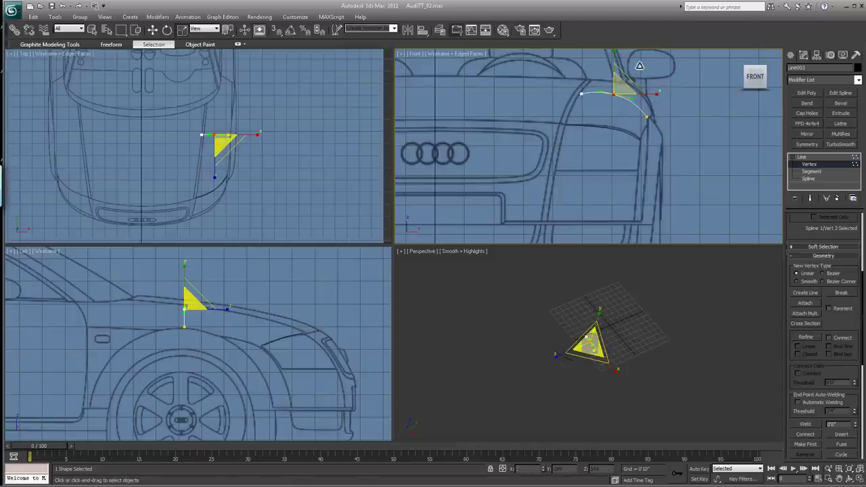
left_click(153, 29)
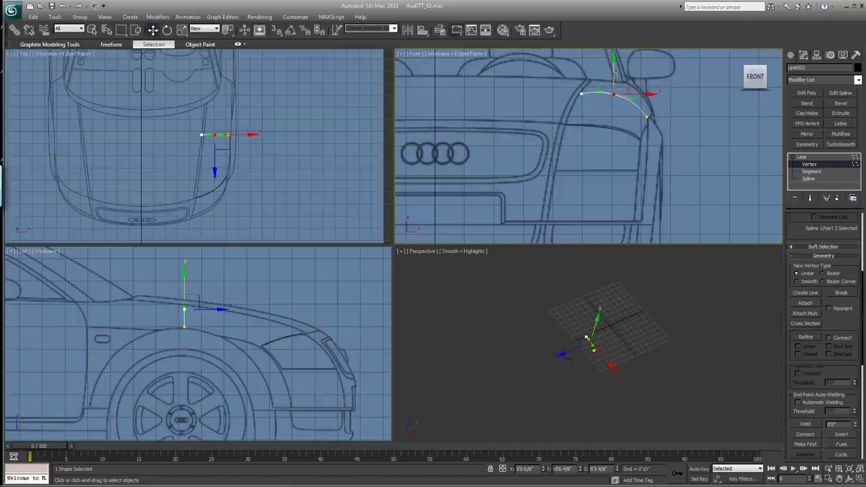
left_click(169, 29)
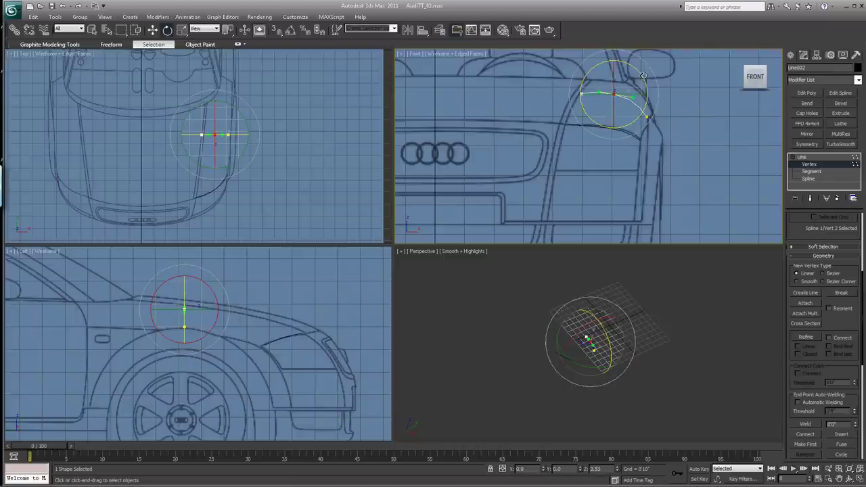
left_click(718, 117)
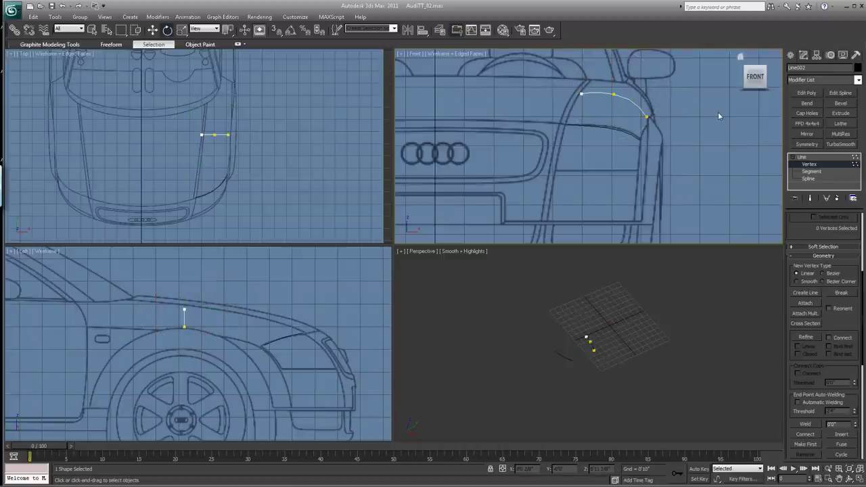
Draw a three-point line in the side view along the upper front edge of the door, starting at the windshield pillar's base
left_click(792, 56)
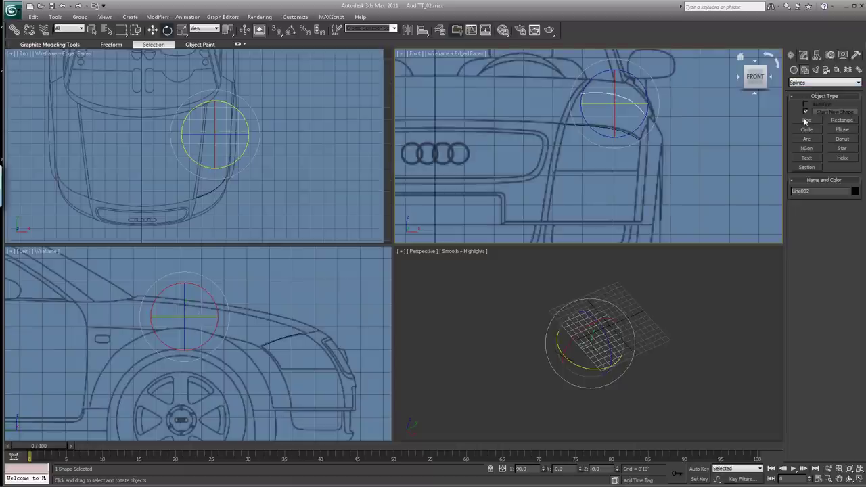
left_click(805, 120)
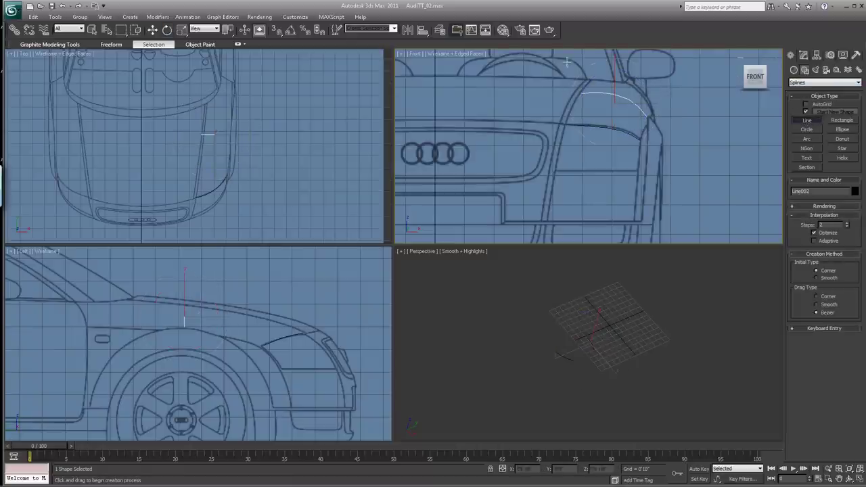
left_click(74, 301)
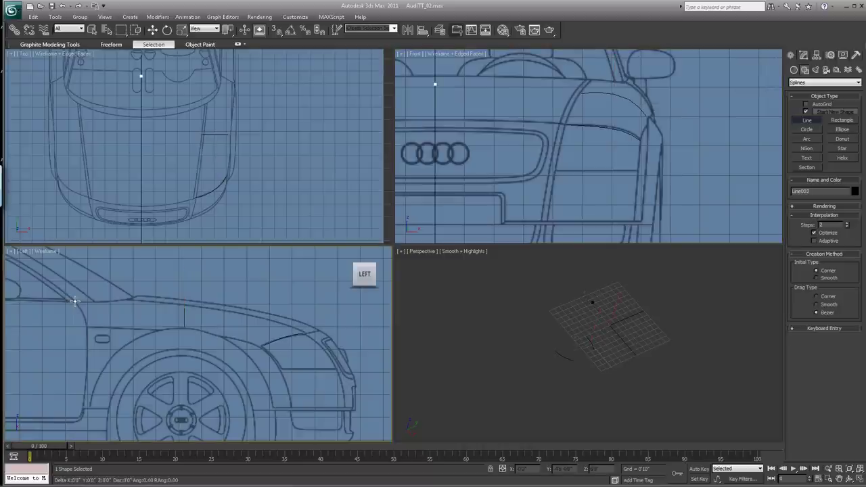
left_click(84, 321)
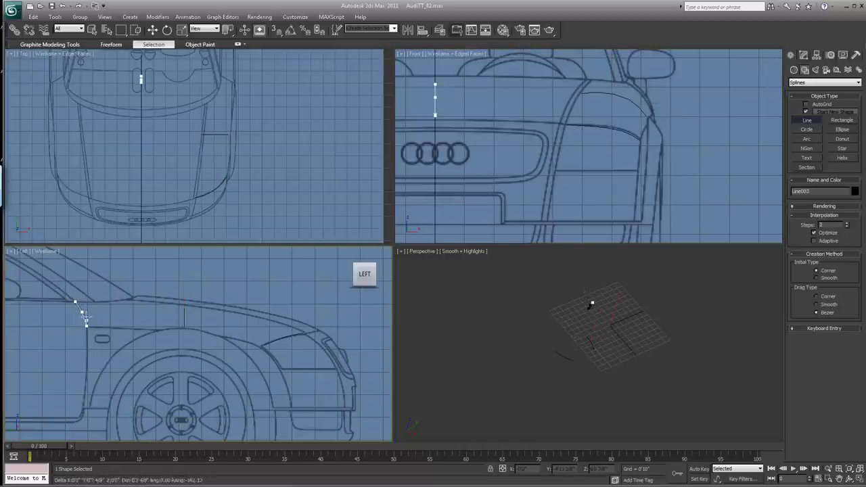
right_click(84, 321)
Move the door edge line sideways in the top view from the car's centreline out to the body side
left_click(153, 30)
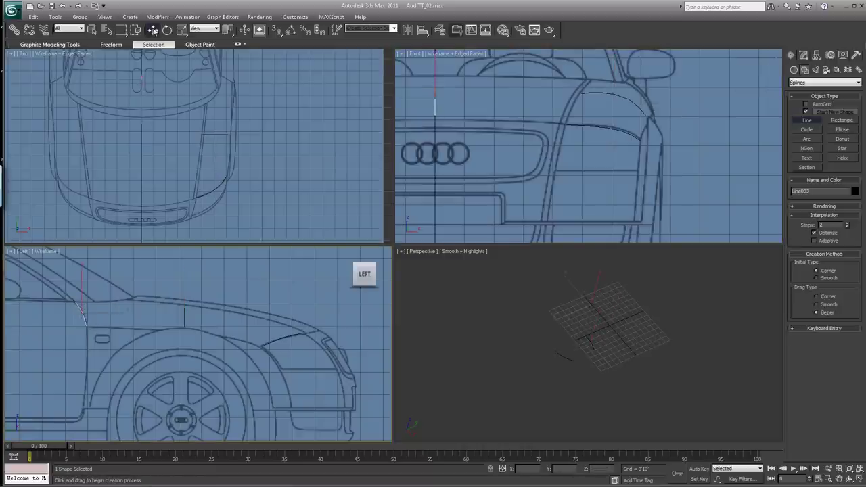
left_click(161, 80)
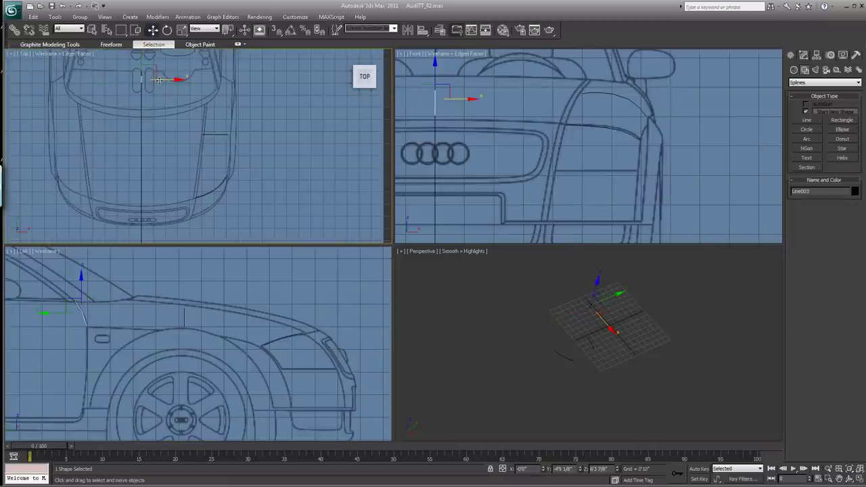
left_click_drag(163, 80, 242, 69)
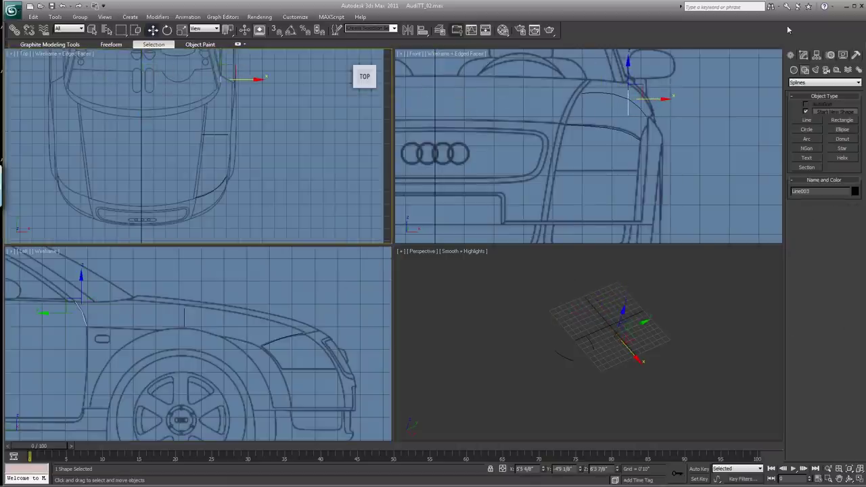
Shift the door line's lower end and middle vertices outward in the front view to follow the body's shoulder outline
left_click(804, 55)
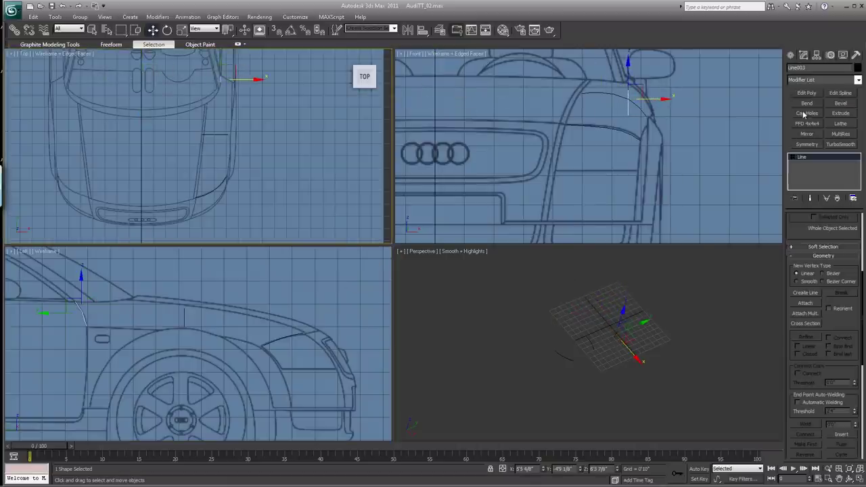
left_click(792, 157)
left_click(810, 164)
left_click(628, 115)
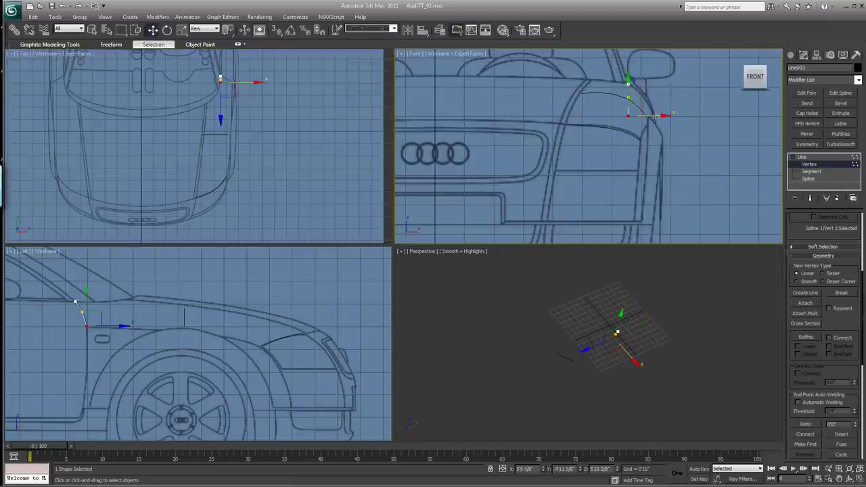
left_click_drag(653, 116, 670, 92)
left_click(628, 100)
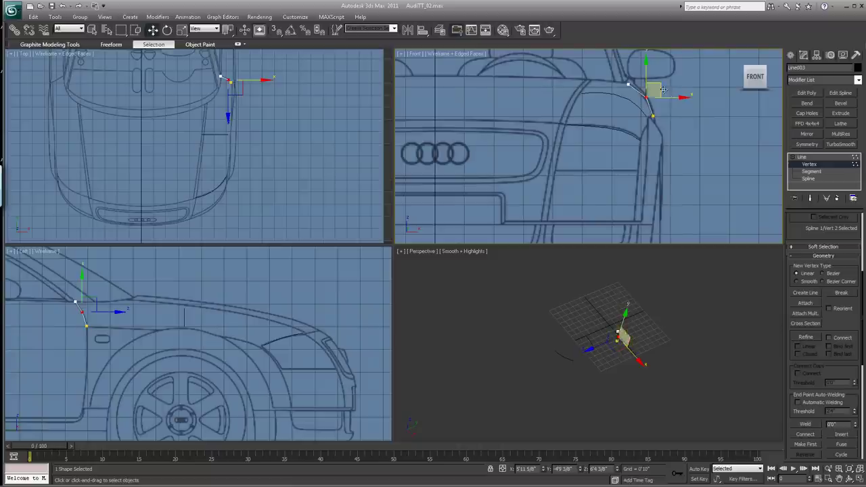
Convert the door line's middle vertex to Bezier and rotate its handles in the front view to round the curve
right_click(648, 97)
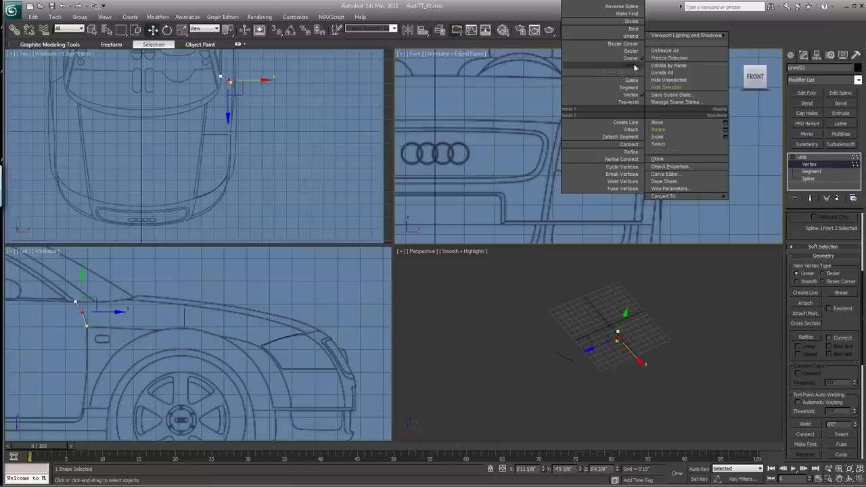
left_click(566, 19)
left_click(167, 30)
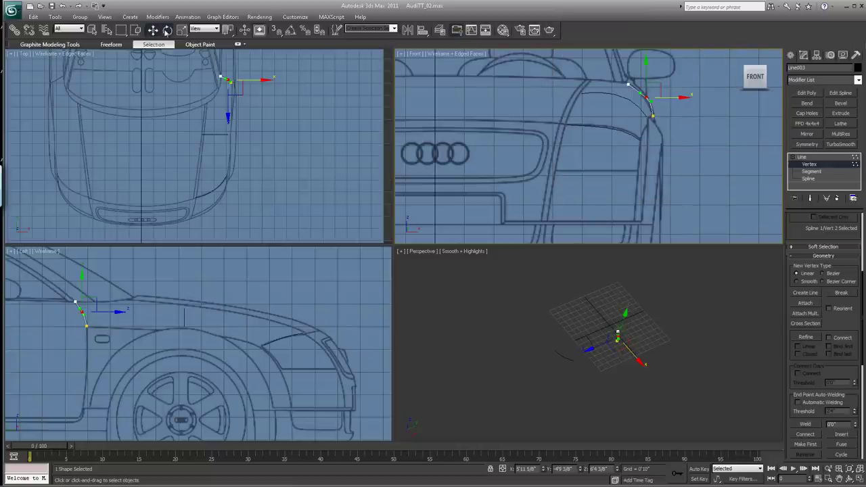
left_click_drag(661, 68, 677, 77)
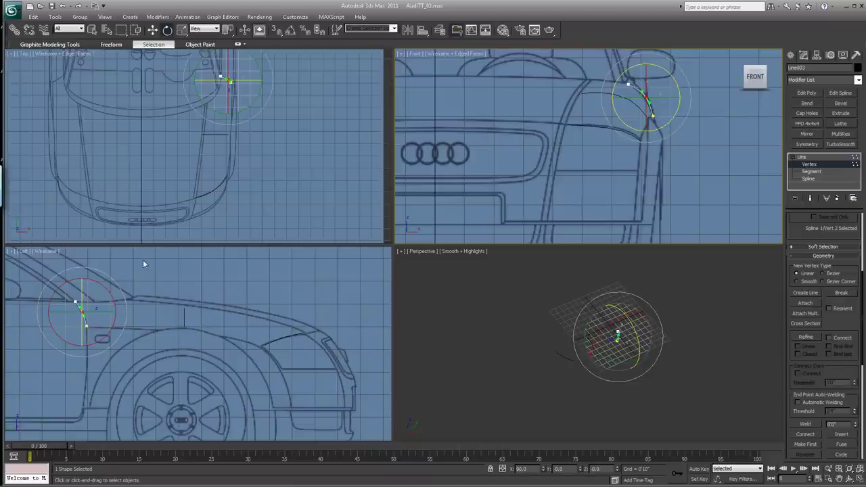
left_click(165, 287)
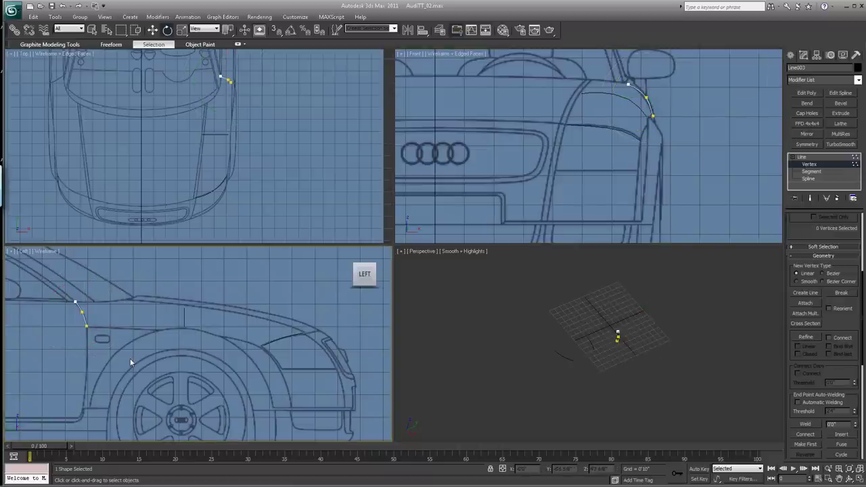
Leave the door line's vertex editing and convert the headlight line to an editable spline
left_click(803, 157)
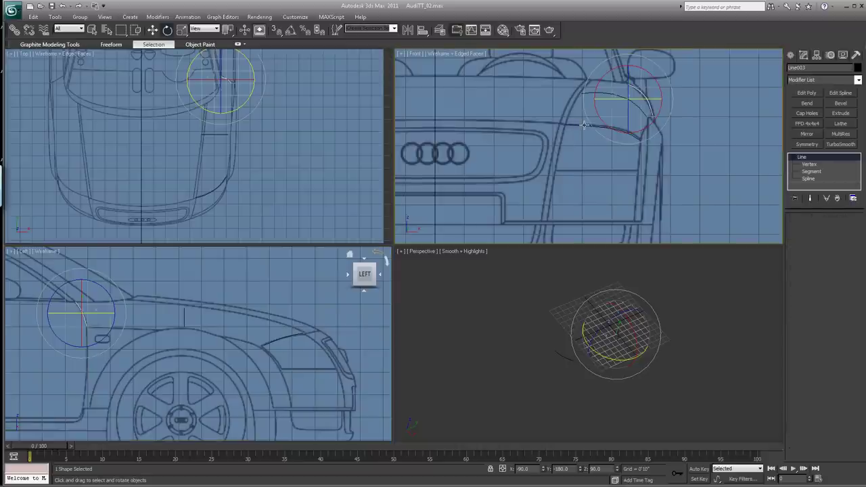
left_click(583, 125)
left_click(155, 30)
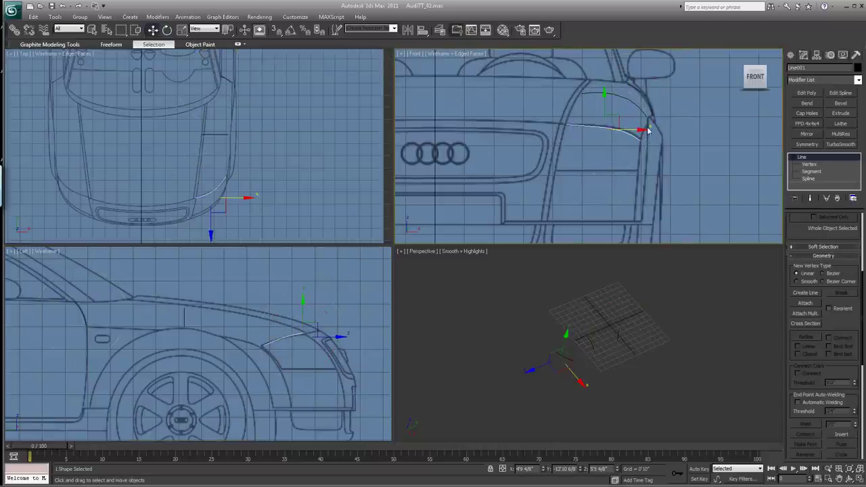
right_click(603, 129)
mouse_move(617, 210)
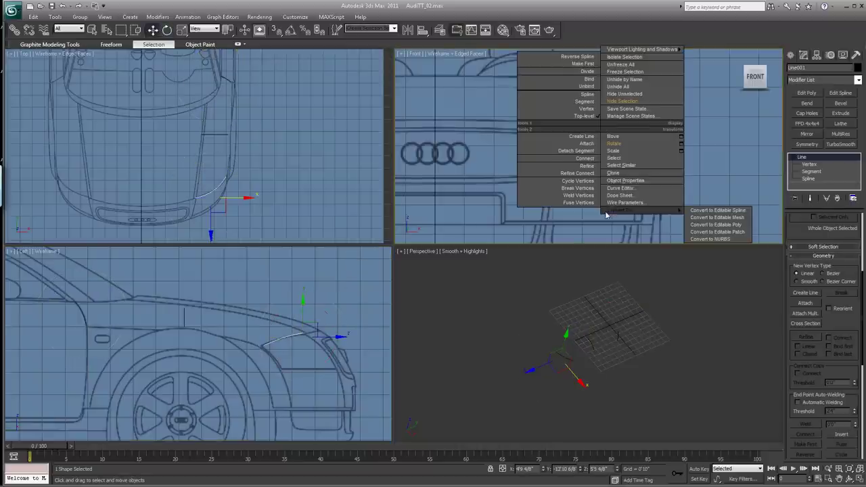
left_click(705, 214)
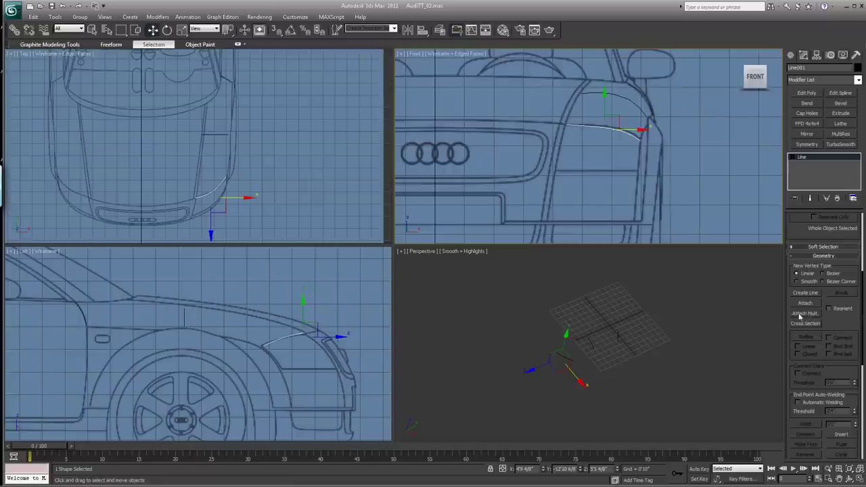
Attach the wheel arch line and the door line to the headlight line
left_click(805, 303)
left_click(629, 100)
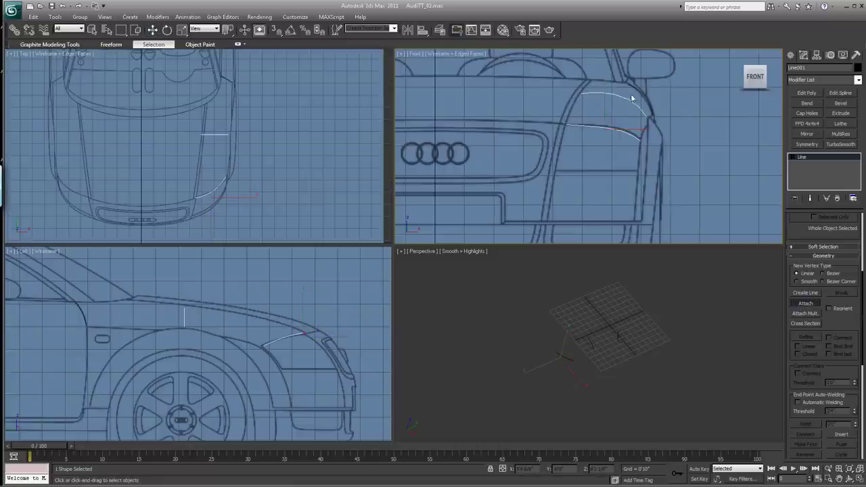
left_click(806, 304)
Refine the combined spline with Connect enabled, linking the middle vertices of the headlight, wheel arch and door lines
left_click(792, 158)
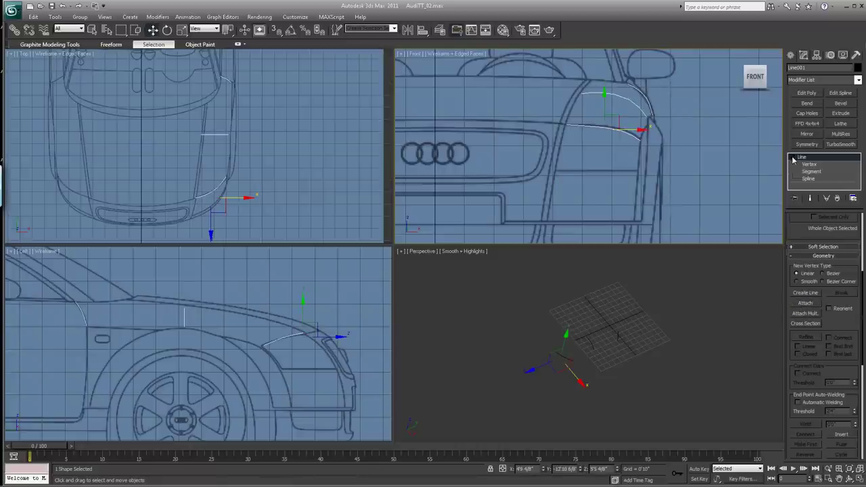
left_click(809, 165)
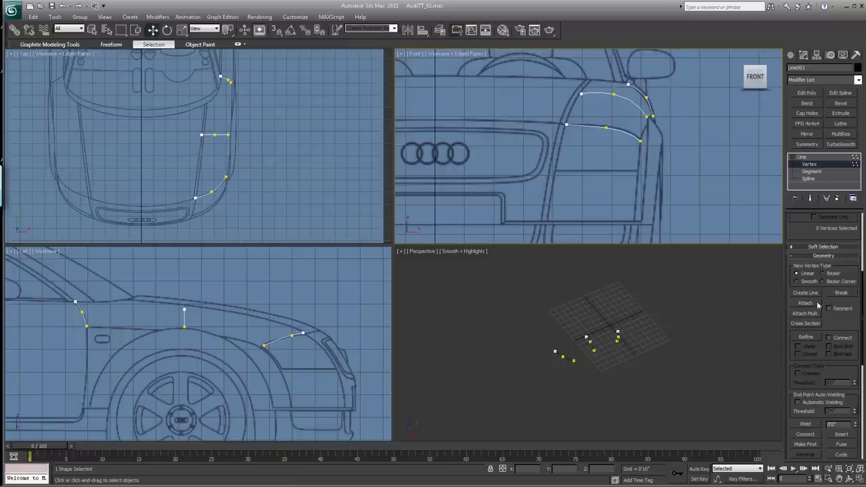
left_click(842, 339)
left_click(806, 337)
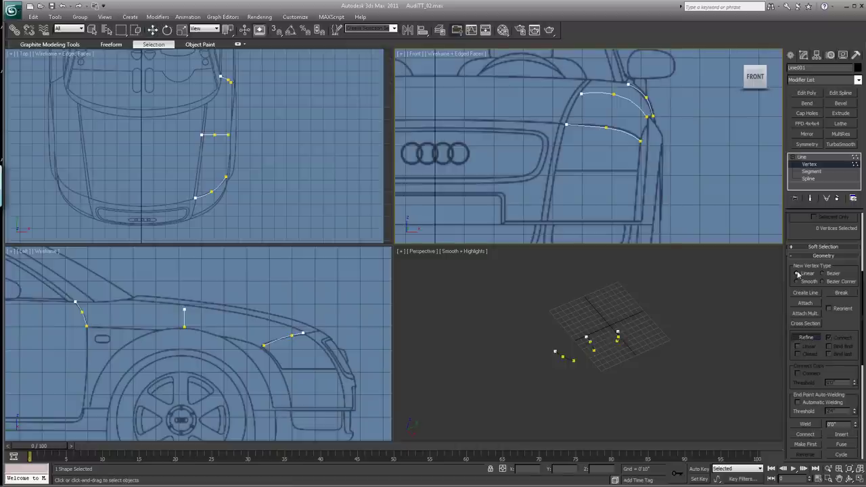
left_click(606, 127)
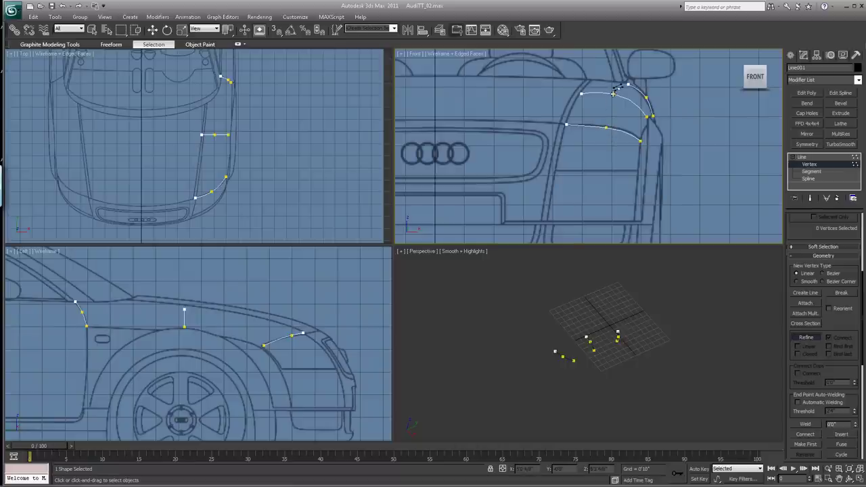
left_click(647, 97)
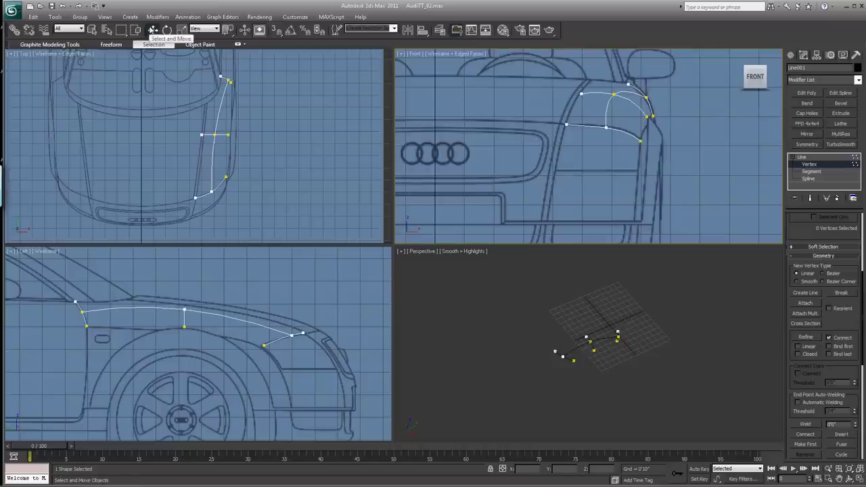
Draw a three-point line in the side view along the hood seam, from the windshield's base to the headlight line's upper end
left_click(792, 57)
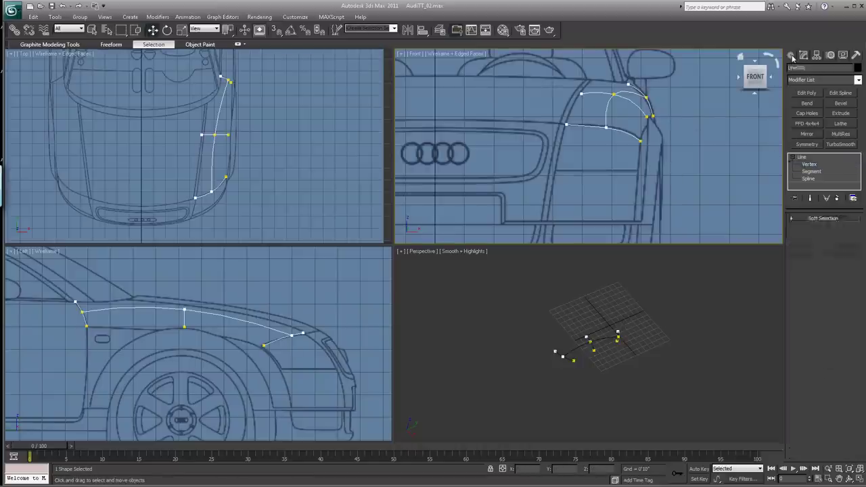
left_click(807, 120)
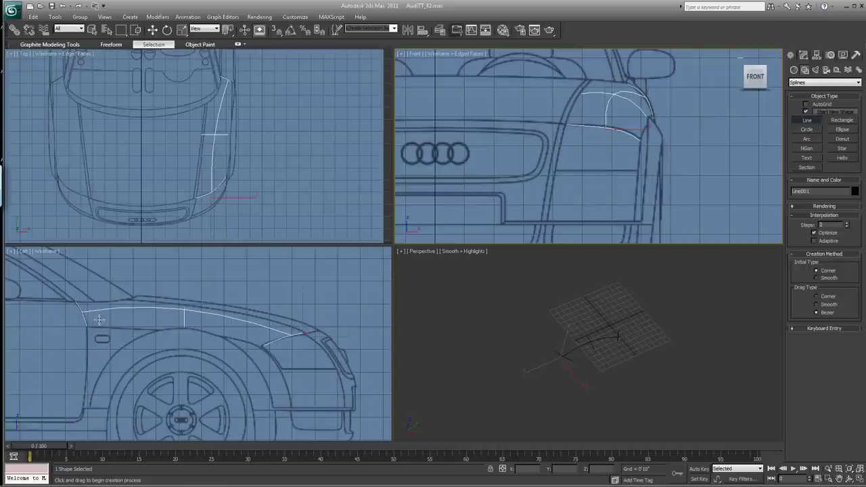
left_click(127, 299)
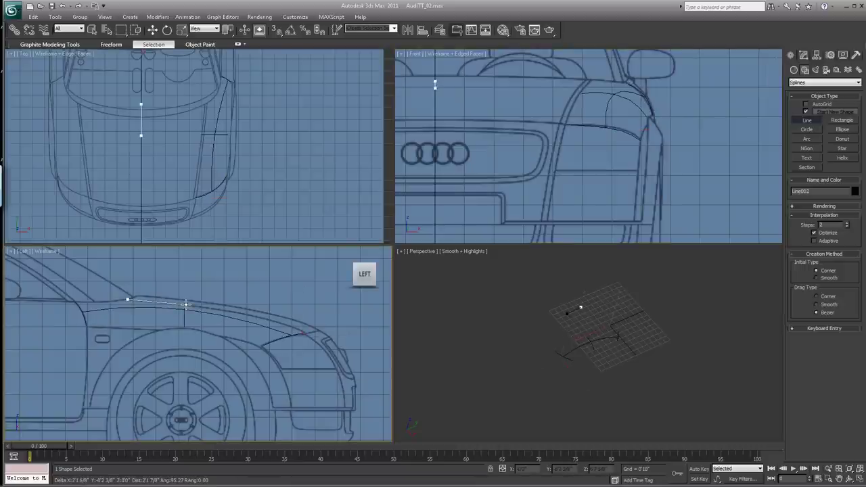
left_click(185, 305)
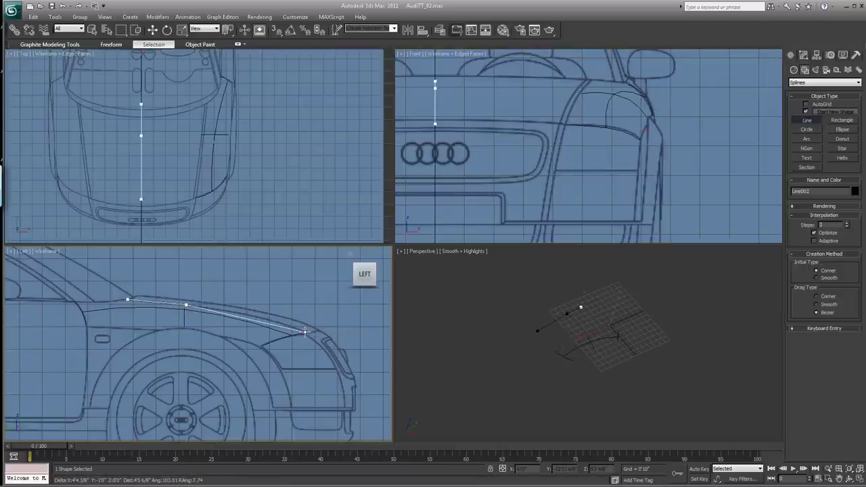
left_click_drag(305, 331, 294, 254)
right_click(294, 255)
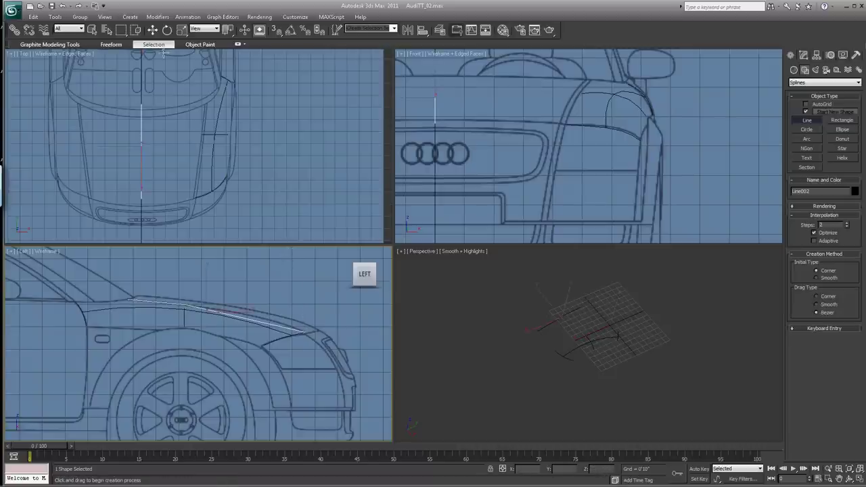
Move the hood seam line sideways in the top view from the centreline to the hood's outer edge
left_click(153, 30)
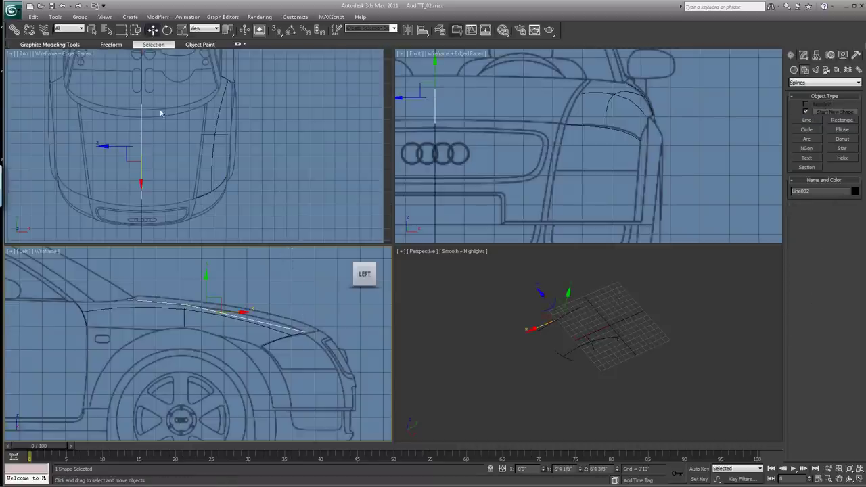
left_click(153, 145)
left_click_drag(157, 146, 224, 133)
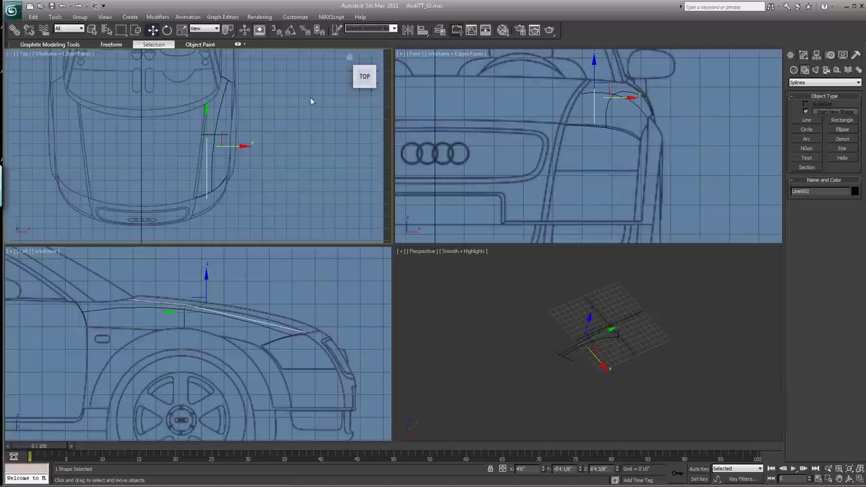
Move the hood seam line's front end vertex inward in the top view to meet the headlight line's inner end
left_click(804, 55)
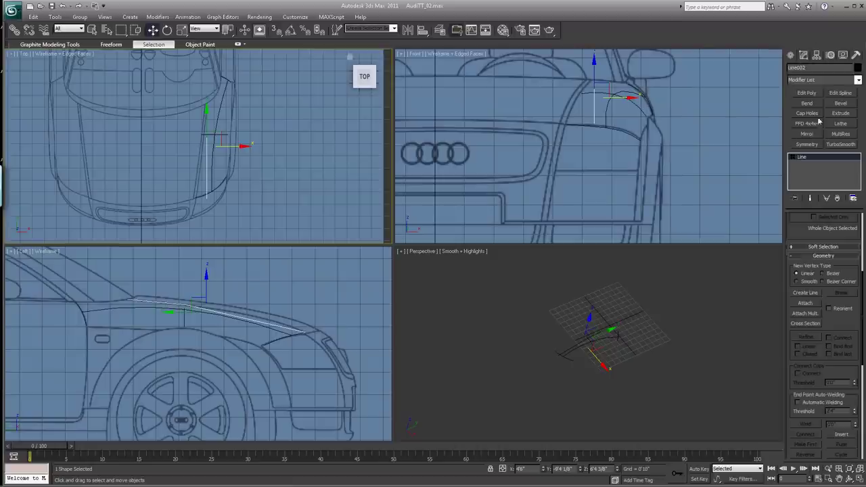
left_click(791, 159)
left_click(809, 164)
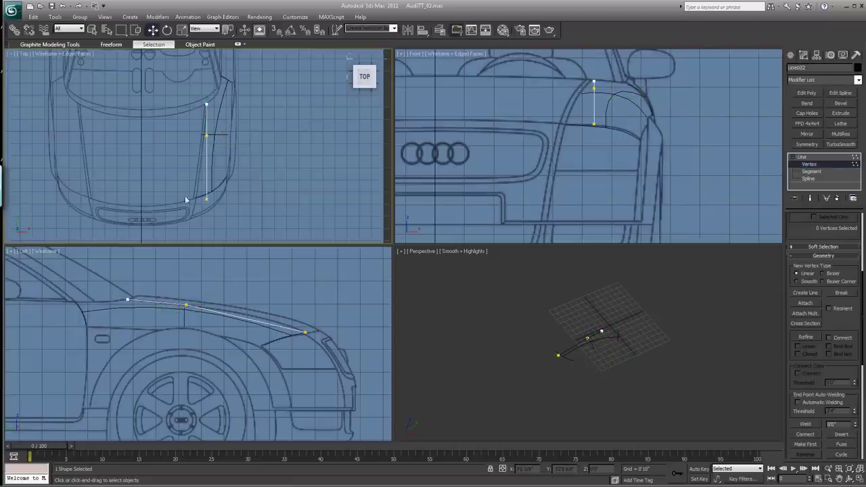
left_click(206, 198)
left_click_drag(243, 198, 229, 191)
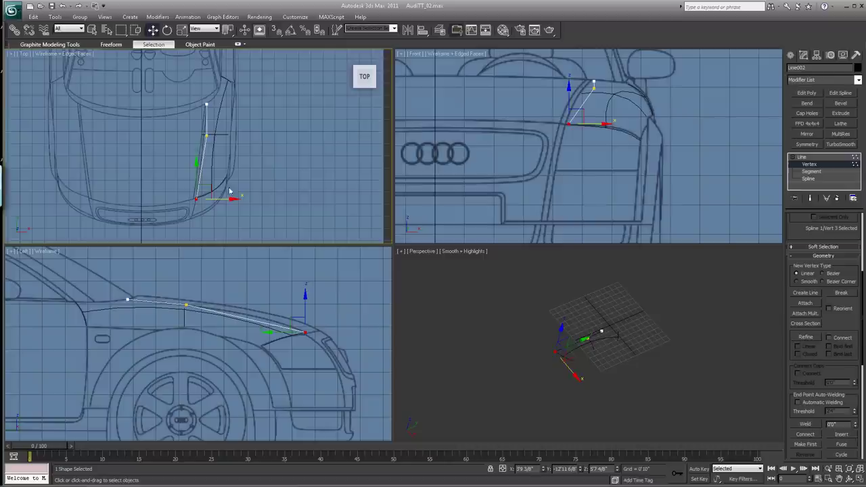
Shift the hood seam line's middle vertex inward onto the blueprint seam in the top and front views, and select its rear vertex
left_click(206, 135)
left_click_drag(234, 137, 232, 138)
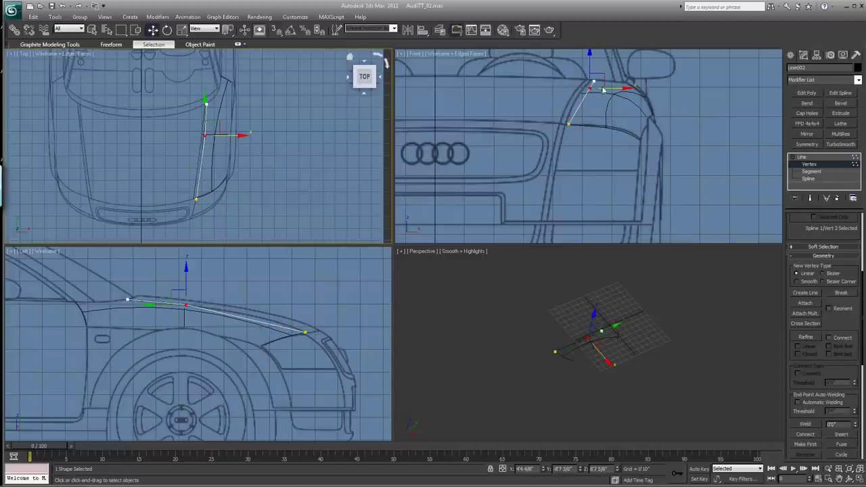
left_click(614, 89)
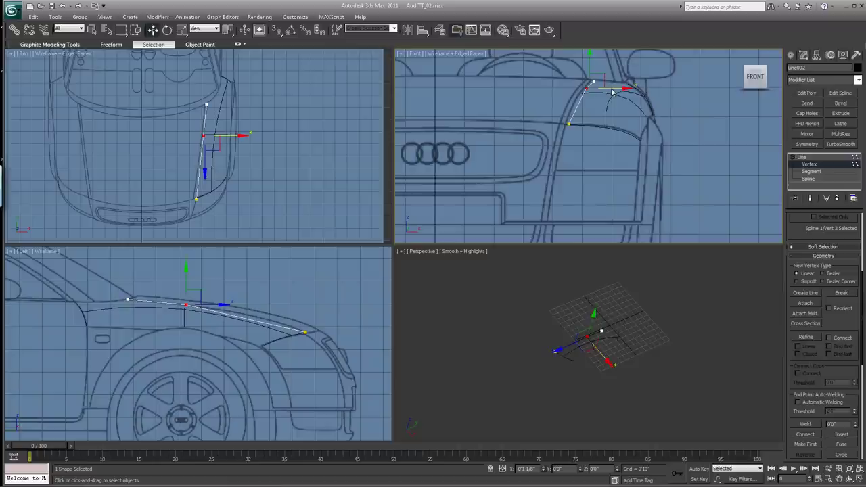
left_click(594, 81)
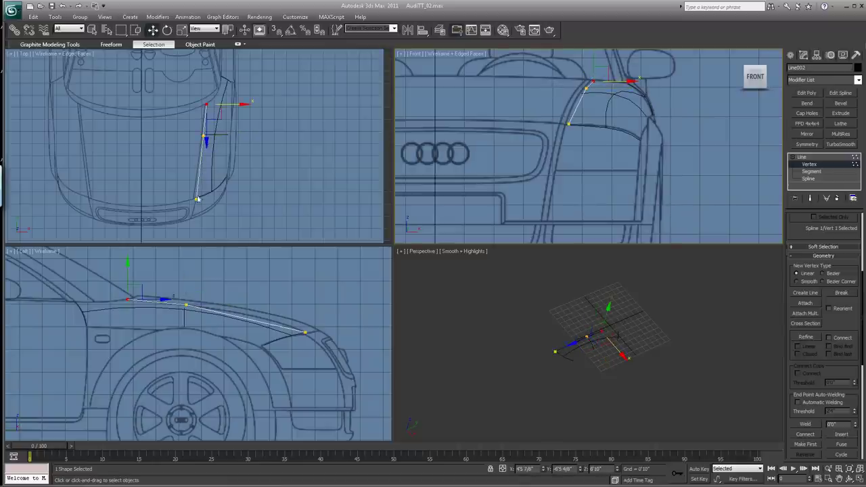
Convert the hood seam line's middle vertex to Bezier and rotate its handles slightly in the side view to follow the seam
right_click(186, 304)
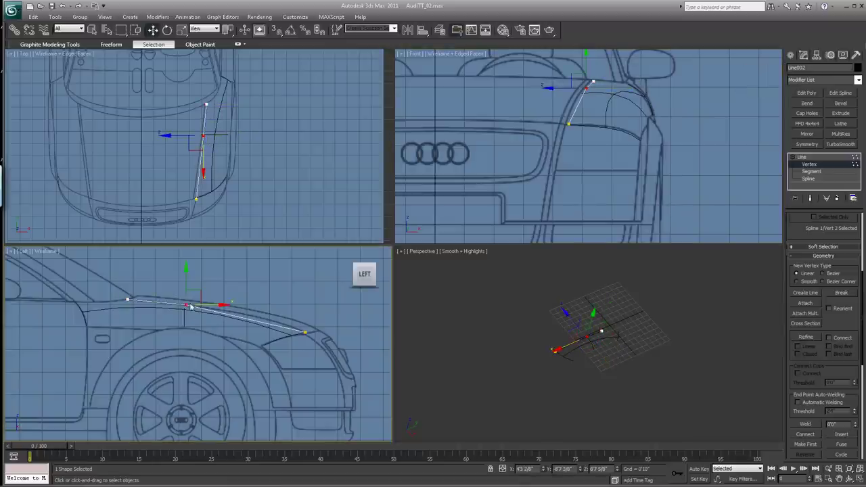
right_click(185, 303)
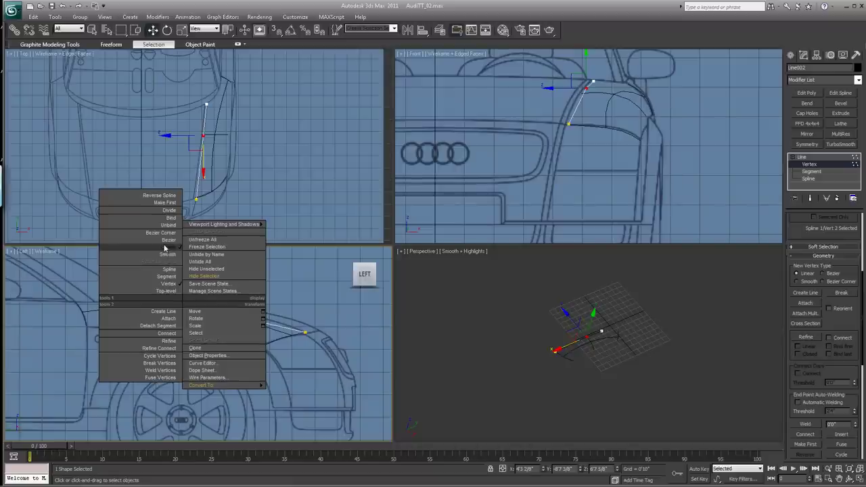
left_click(168, 239)
left_click(166, 31)
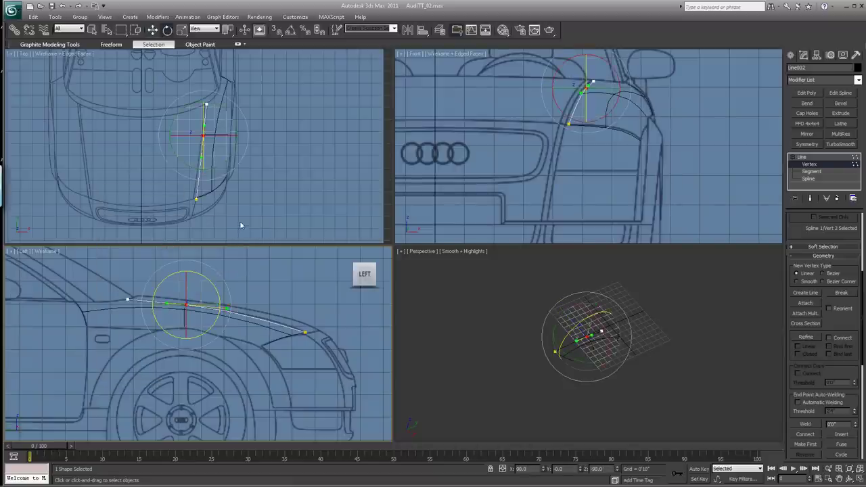
left_click_drag(206, 279, 209, 279)
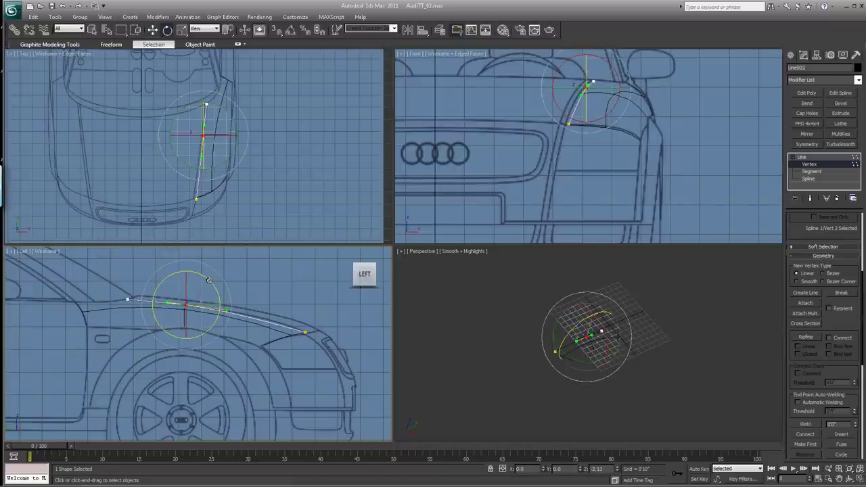
Scale up the middle vertex's Bezier handles in the side view to smooth the hood seam curve, and deselect the vertex
left_click(181, 30)
left_click_drag(190, 294, 196, 271)
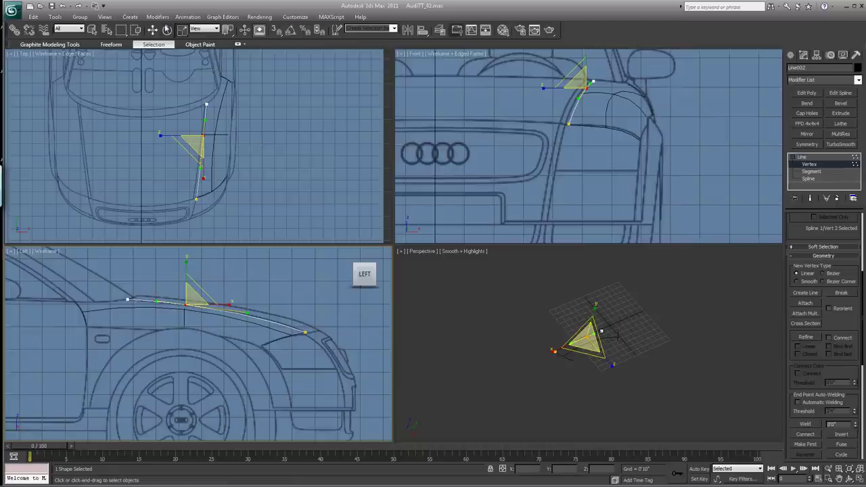
key("e")
right_click(261, 101)
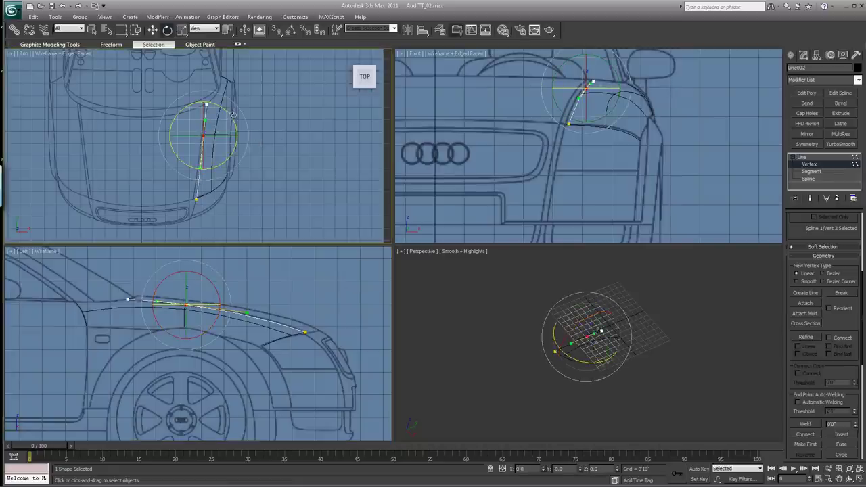
left_click(285, 145)
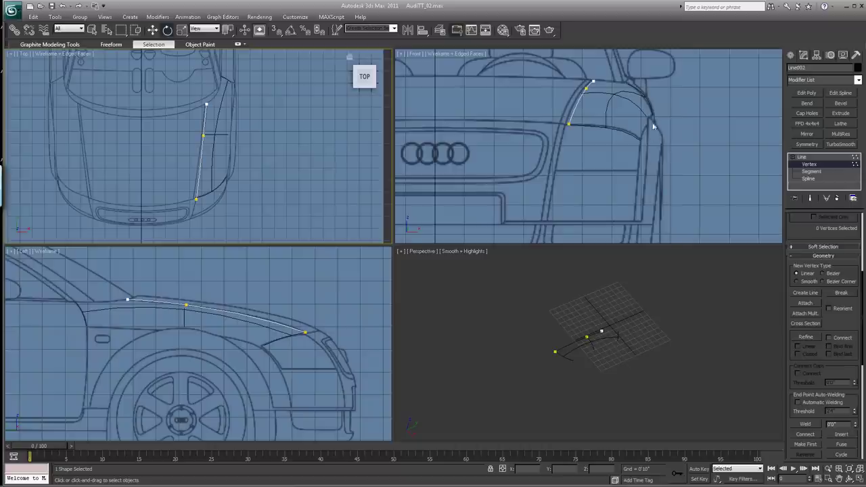
Attach the hood seam line to the fender spline that includes the headlight line
left_click(803, 157)
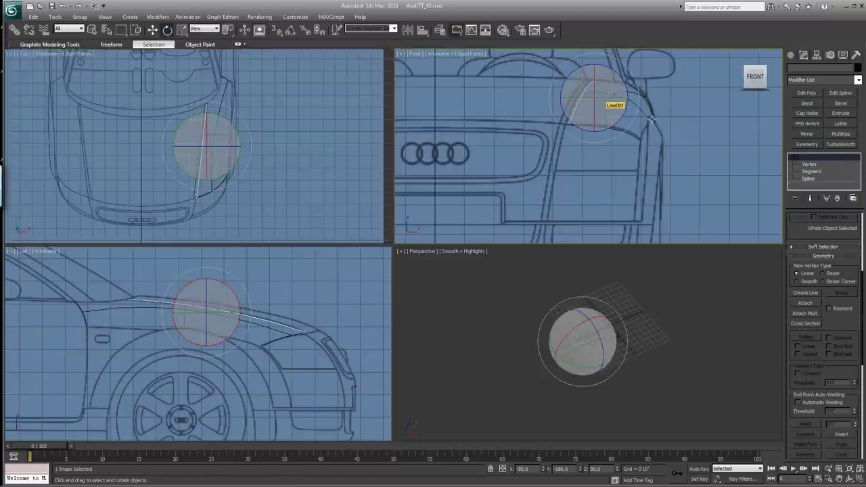
left_click(651, 128)
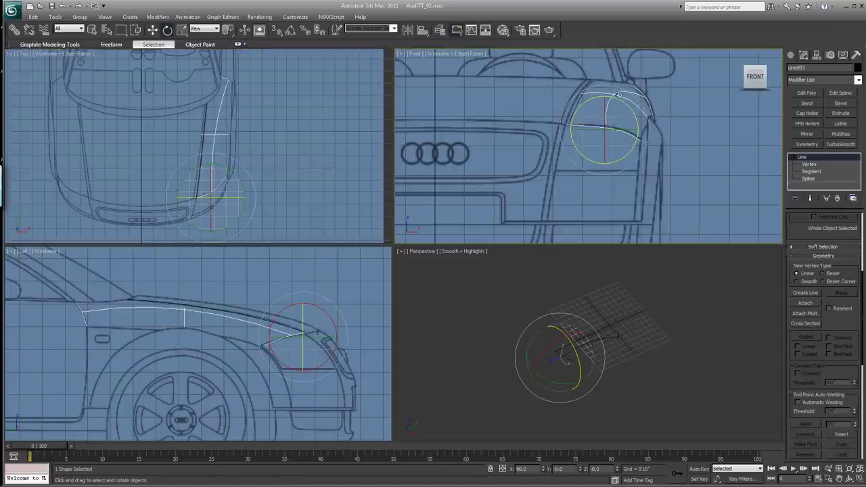
left_click(805, 303)
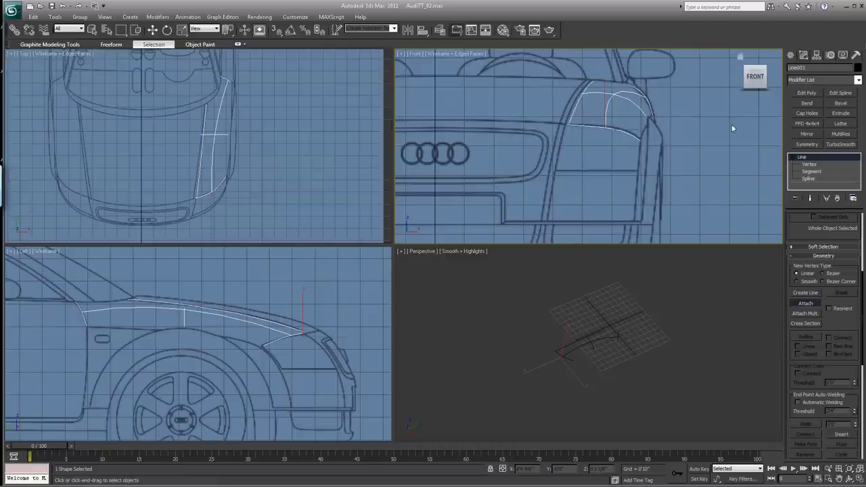
key("w")
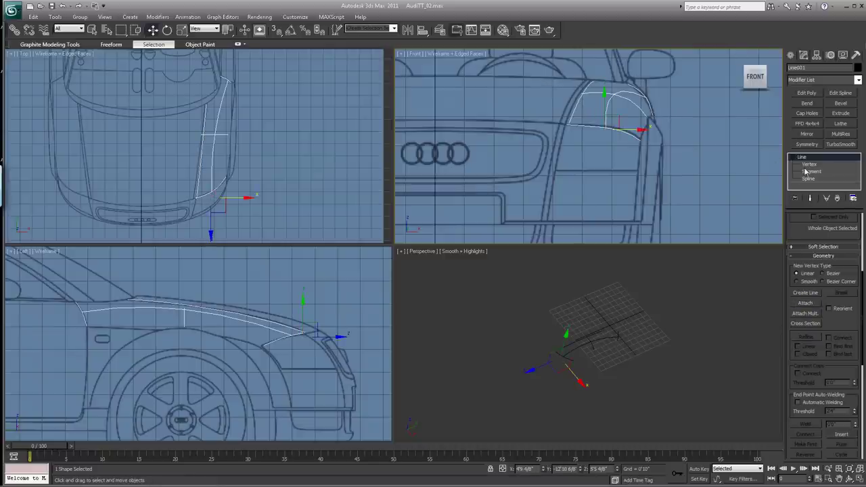
Fuse and weld the two overlapping vertices where the hood seam meets the headlight line's inner end
left_click(809, 164)
left_click_drag(558, 119, 586, 136)
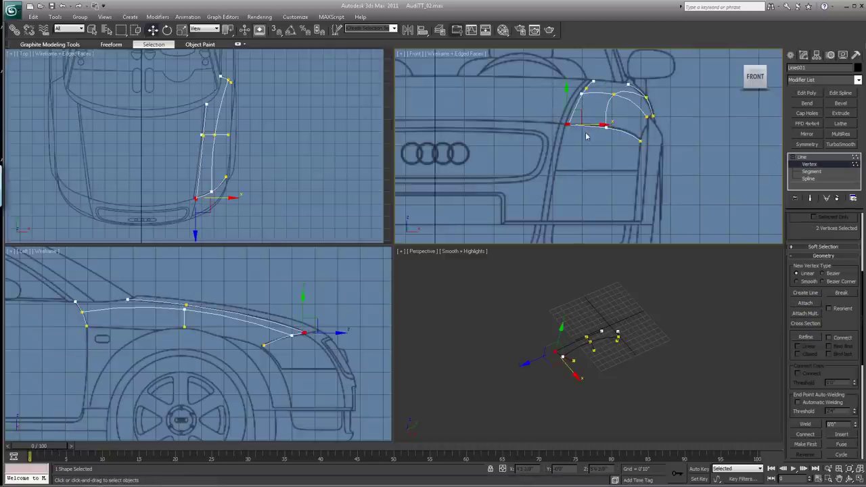
left_click(841, 448)
left_click(806, 424)
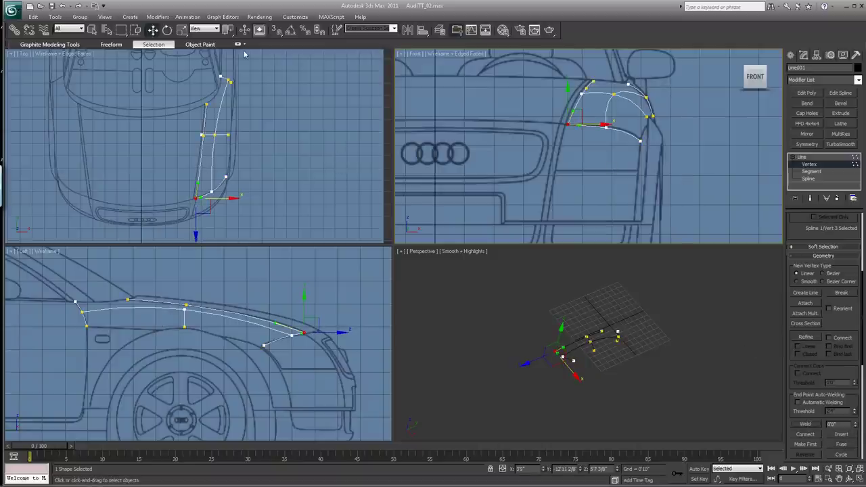
Fuse the hood seam's middle vertex with the cross line's inner end vertex, and try to weld them
left_click_drag(193, 131, 212, 148)
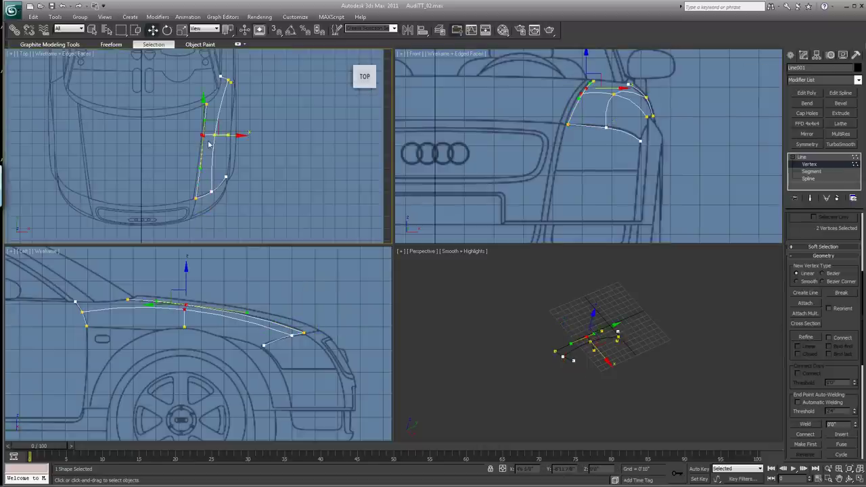
left_click(841, 445)
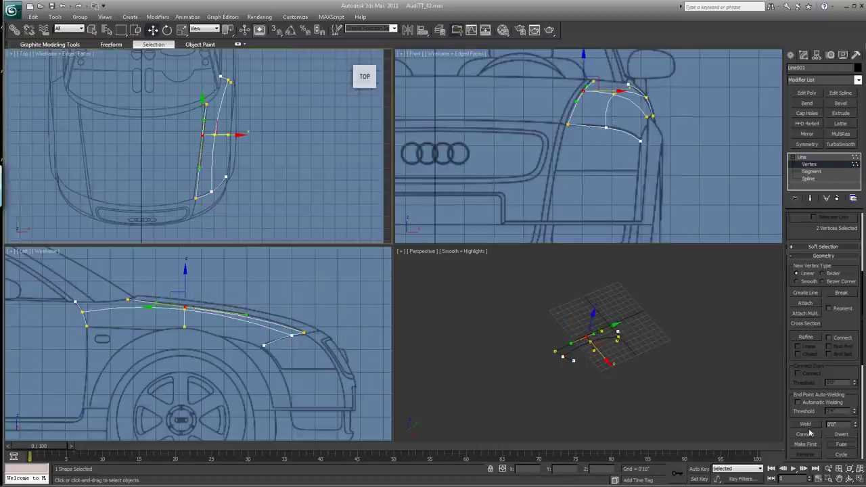
left_click(805, 424)
left_click(325, 139)
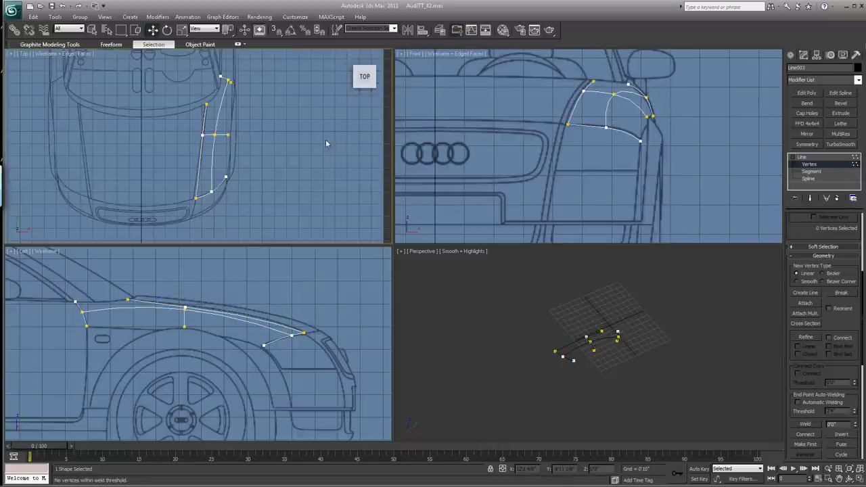
Draw a three-point line in the side view from the door gap over the wheel arch to the headlight line's lower end
left_click(791, 56)
left_click(806, 120)
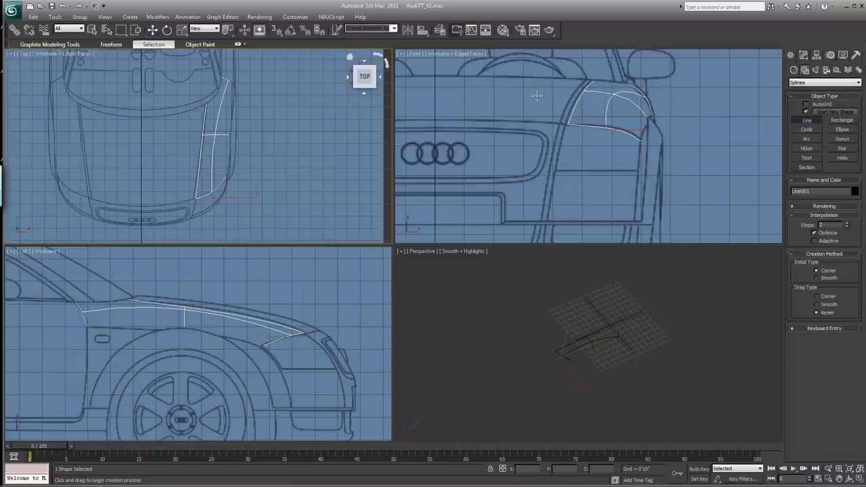
left_click(86, 328)
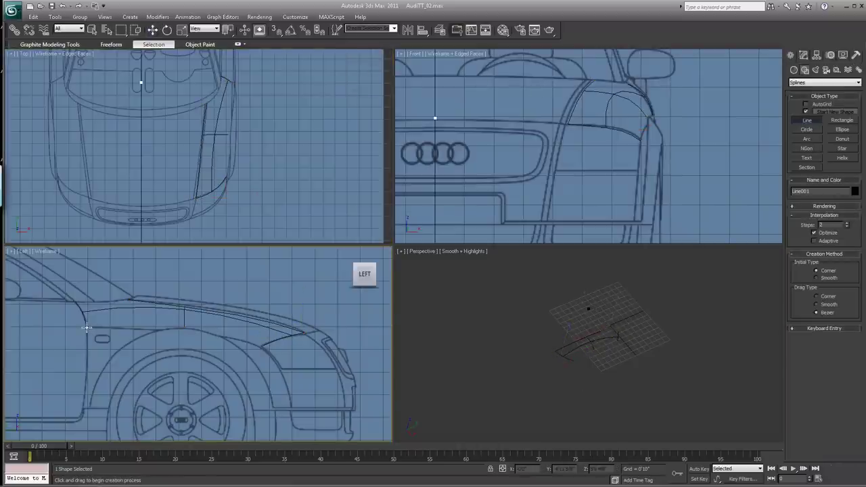
left_click(183, 330)
left_click(262, 348)
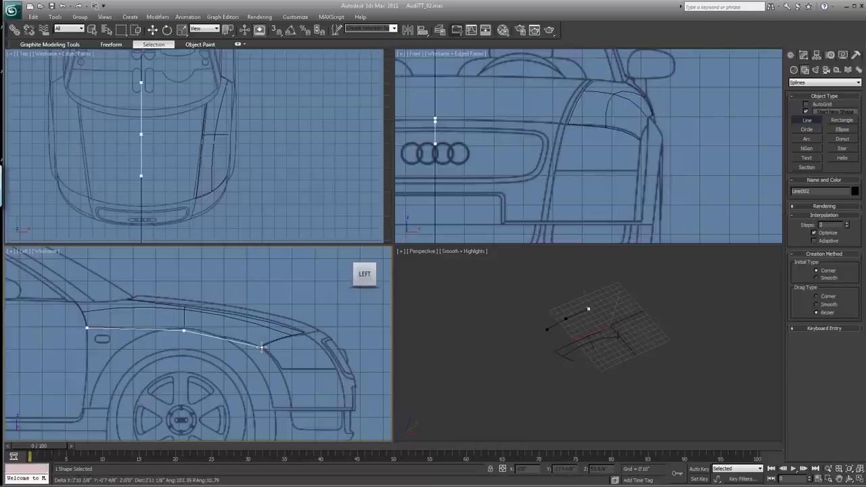
right_click(281, 303)
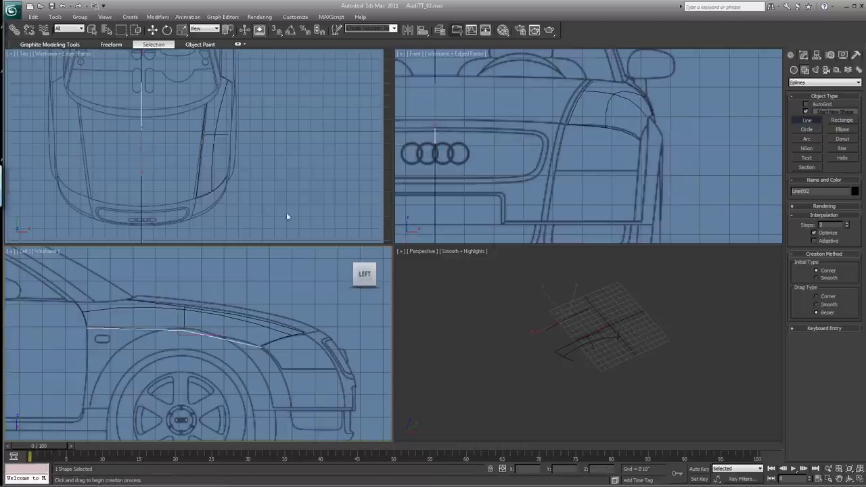
Move the new line sideways in the top view from the centreline to the fender's outer edge
left_click(153, 30)
right_click(169, 114)
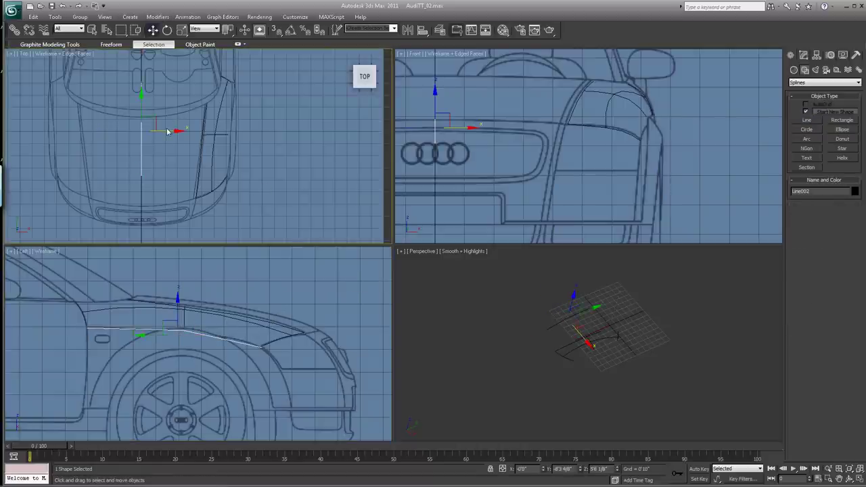
left_click_drag(166, 130, 252, 122)
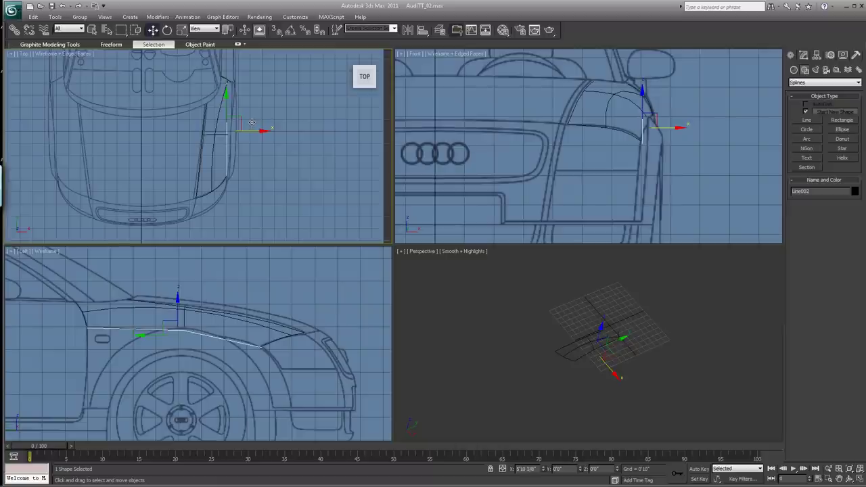
Shift the wheel arch line's middle vertex outward in the top view to meet the cross line's outer end
left_click(804, 55)
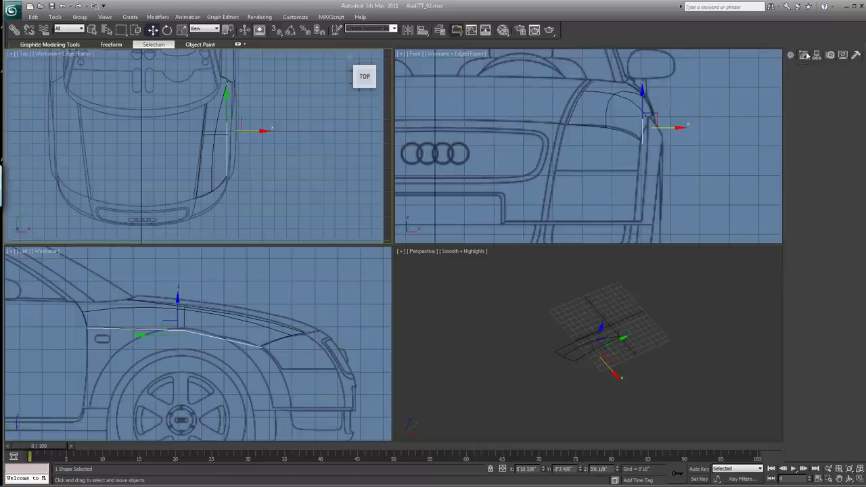
left_click(791, 157)
left_click(809, 164)
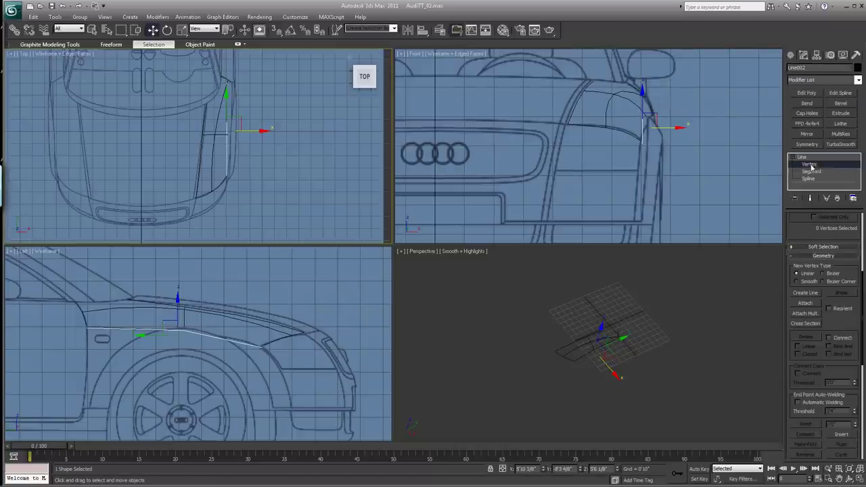
left_click(226, 133)
left_click_drag(228, 134, 231, 134)
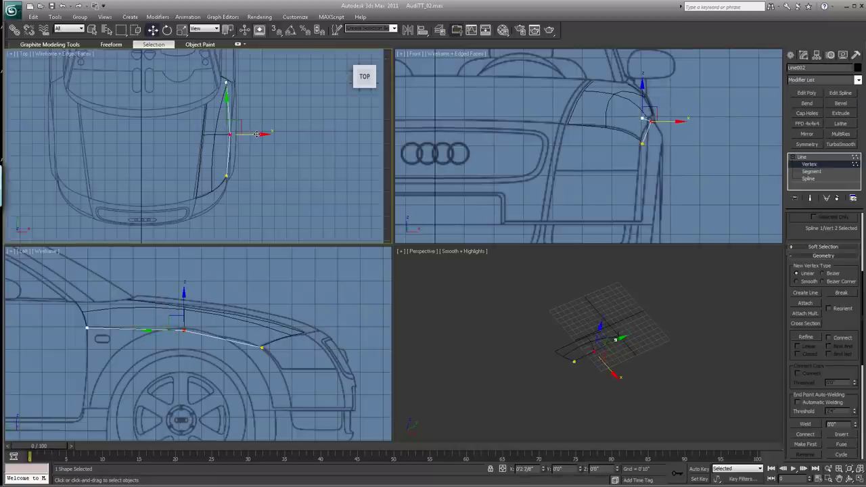
Shift the wheel arch line's rear vertex outward in the top view and raise its front vertex to the headlight line's outer end
left_click(226, 82)
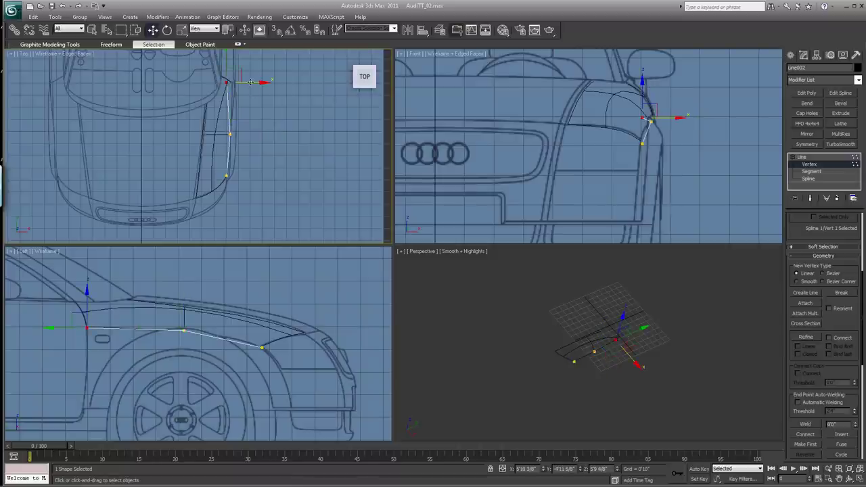
left_click_drag(250, 82, 256, 82)
key("=")
left_click(640, 144)
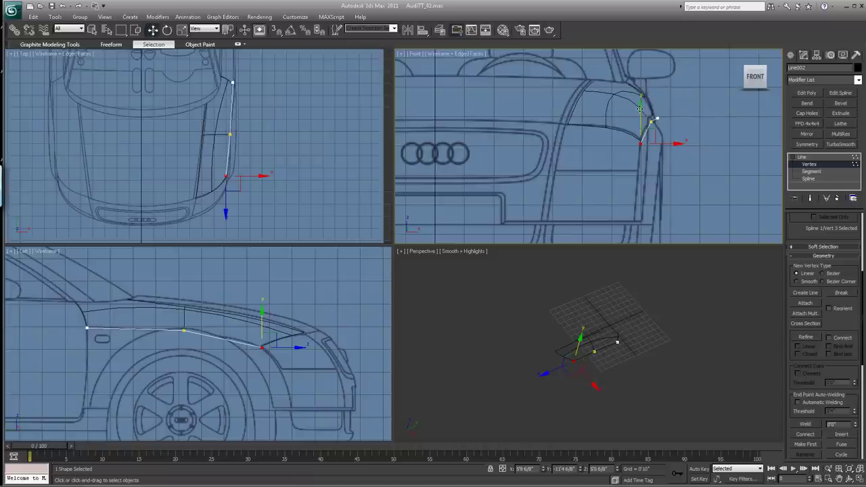
left_click_drag(639, 108, 640, 104)
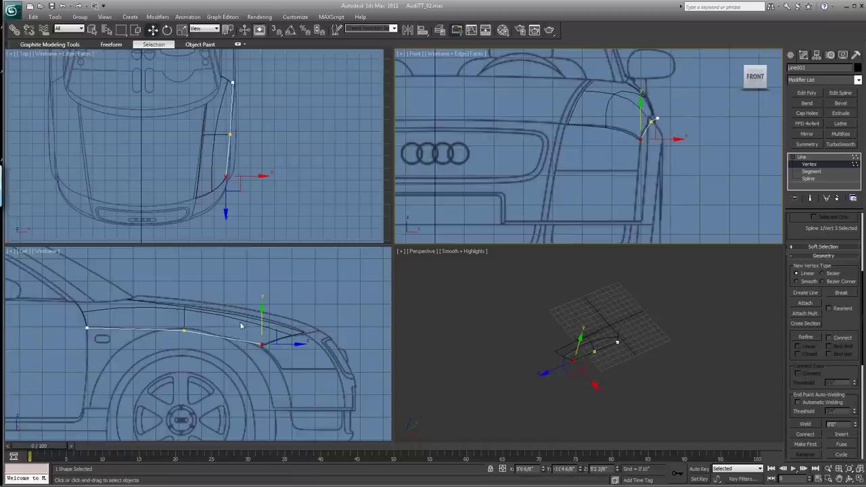
Convert the wheel arch line's middle vertex to Bezier, fit its handles to the arch in the side view, and deselect it
left_click(183, 331)
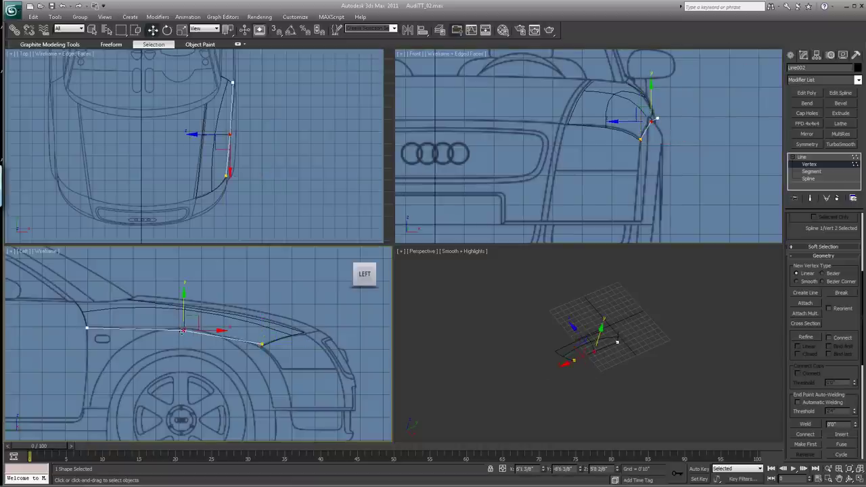
right_click(184, 331)
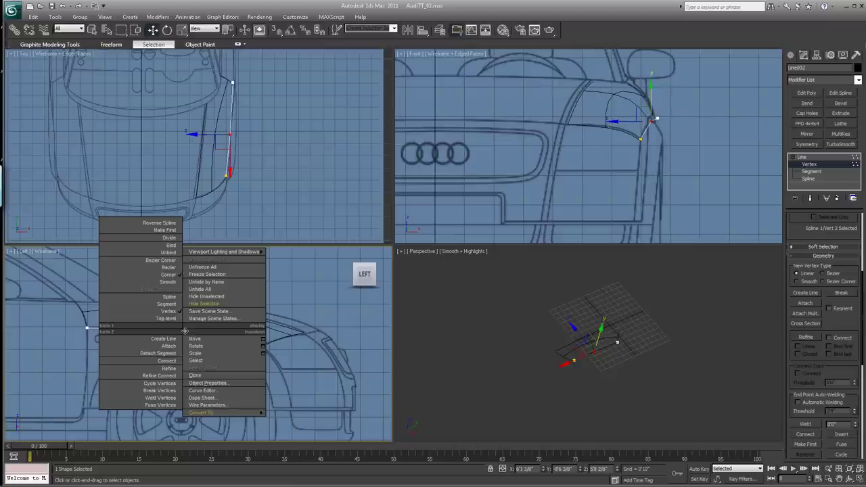
left_click(169, 273)
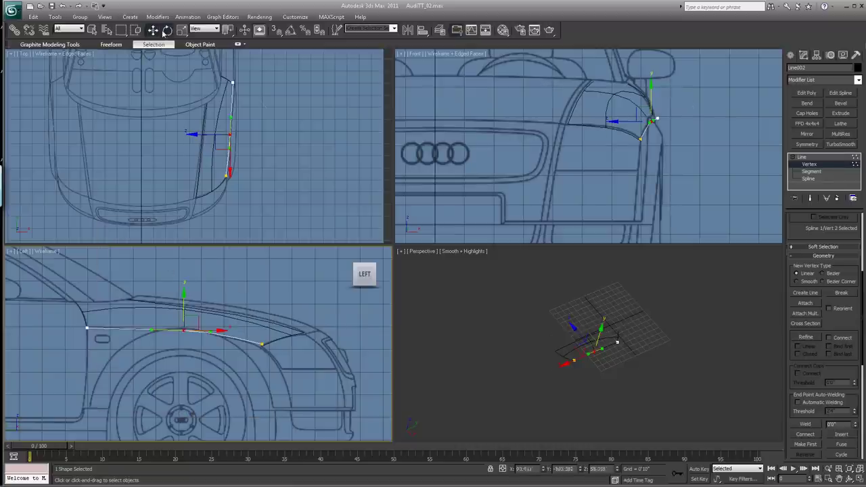
left_click(167, 29)
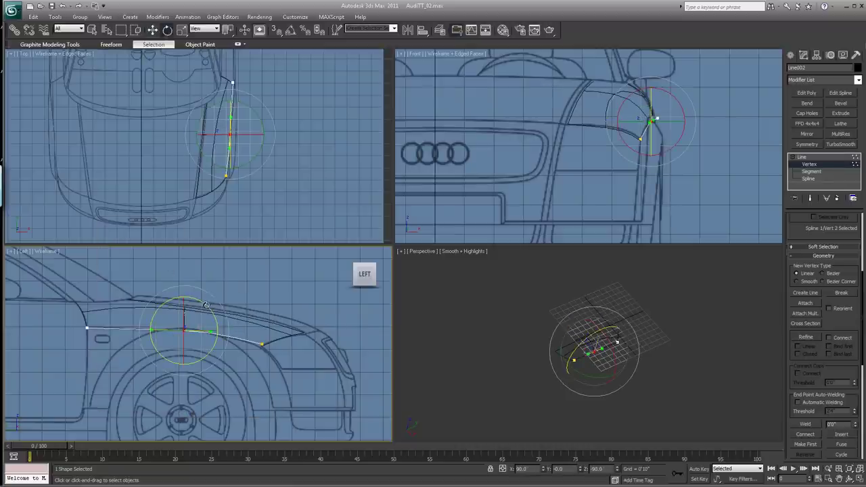
left_click_drag(205, 305, 205, 305)
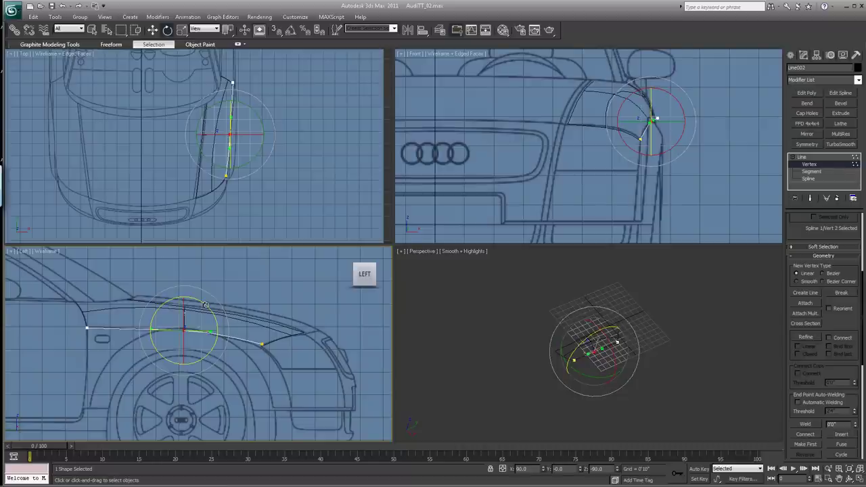
left_click(299, 164)
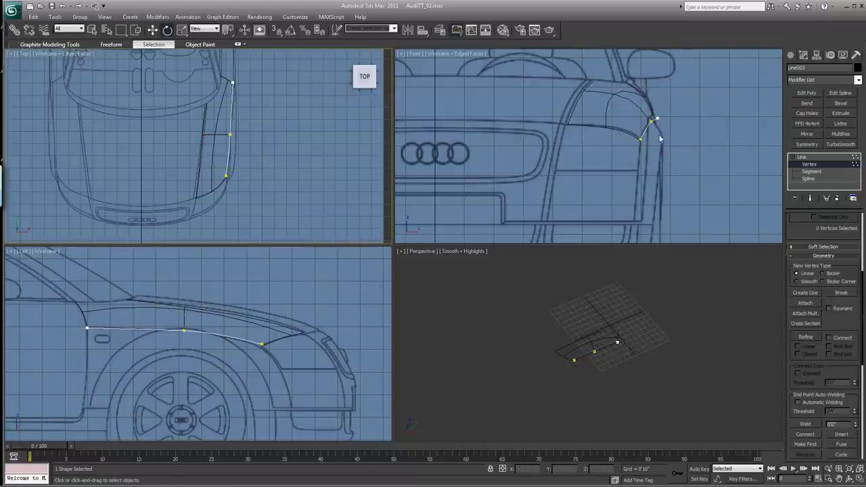
left_click(153, 30)
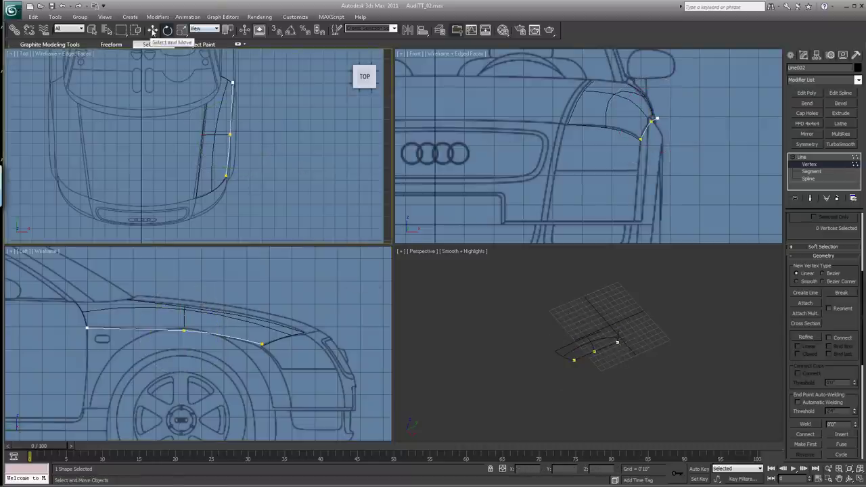
Shift the wheel arch line's rear vertex slightly inward in the front view to meet the fender's rear edge
left_click(654, 120)
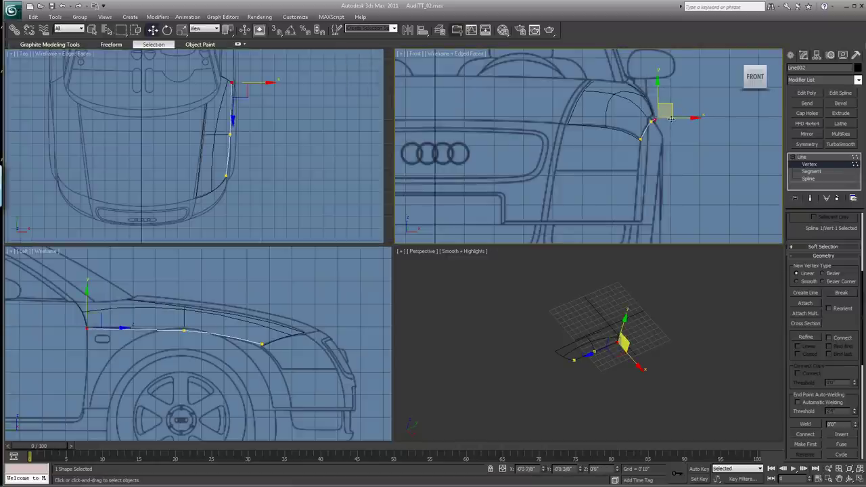
left_click_drag(670, 118, 667, 120)
left_click(32, 17)
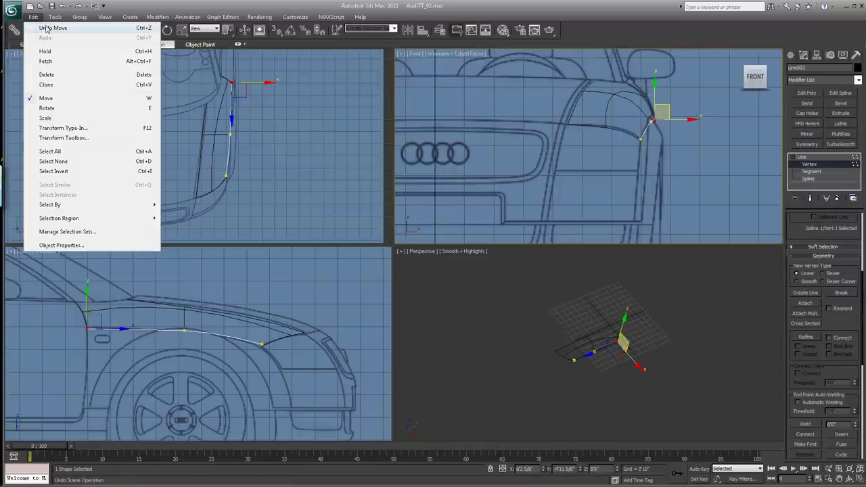
left_click(46, 28)
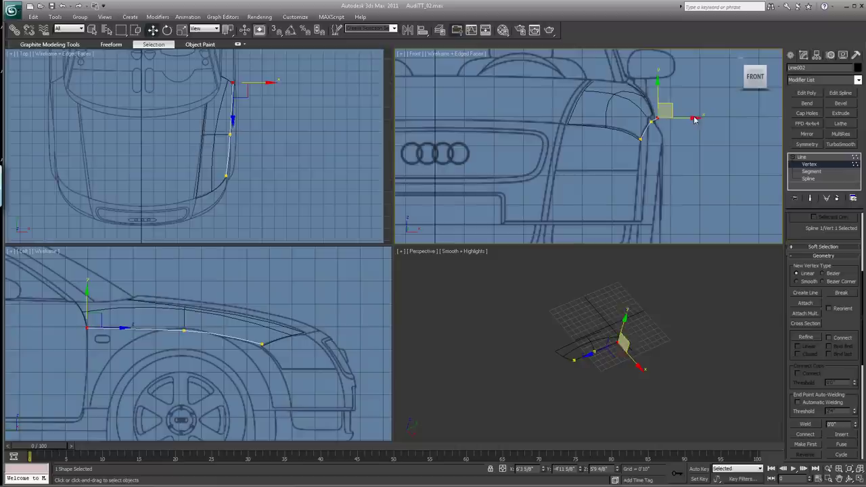
left_click_drag(693, 118, 689, 118)
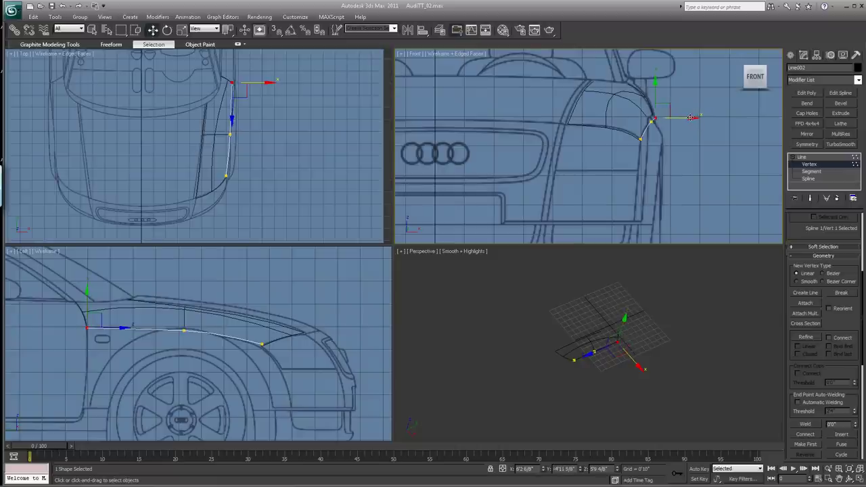
Attach the wheel arch line to the fender's spline cage
left_click(802, 157)
left_click(591, 126)
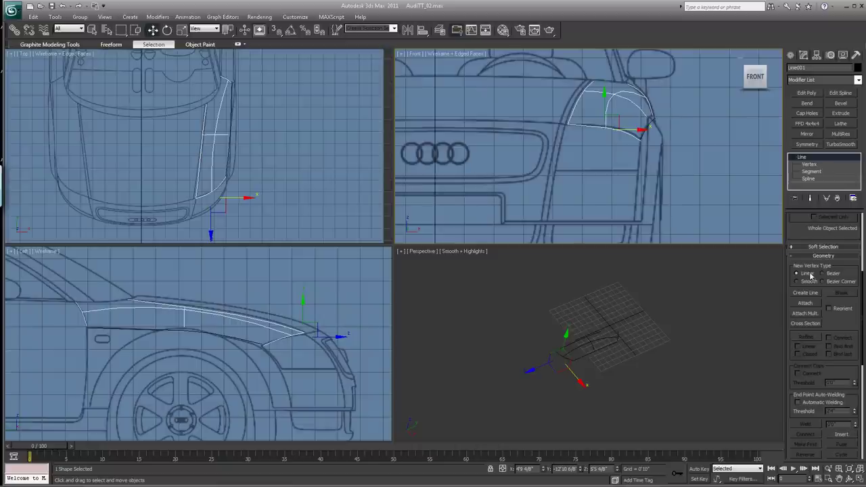
left_click(805, 304)
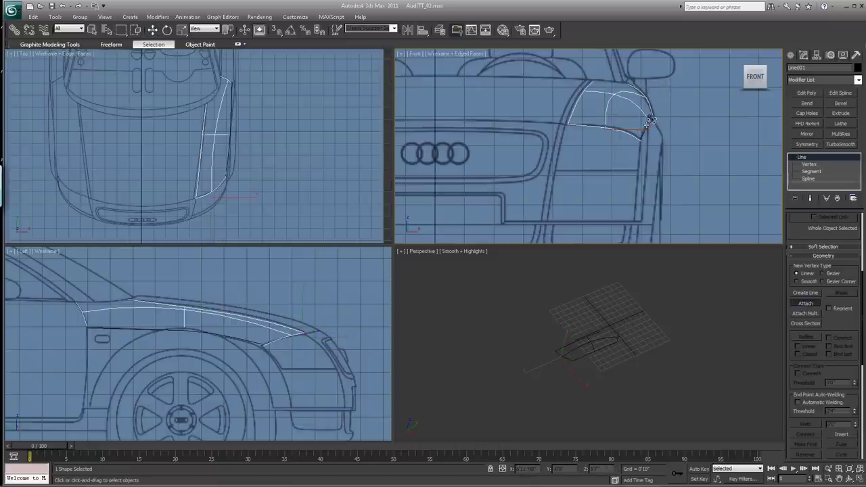
left_click(817, 305)
Fuse and weld the overlapping vertices at the wheel arch line's front, middle and rear points
left_click(807, 164)
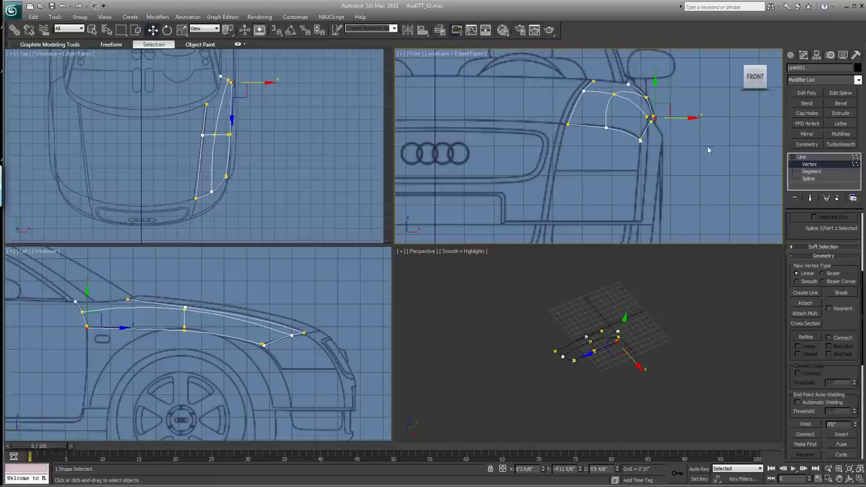
left_click(638, 137, "ctrl")
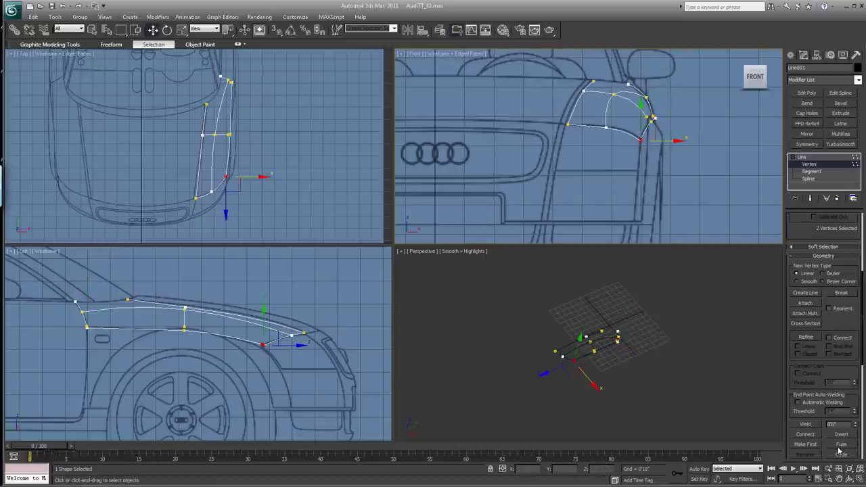
left_click(804, 424)
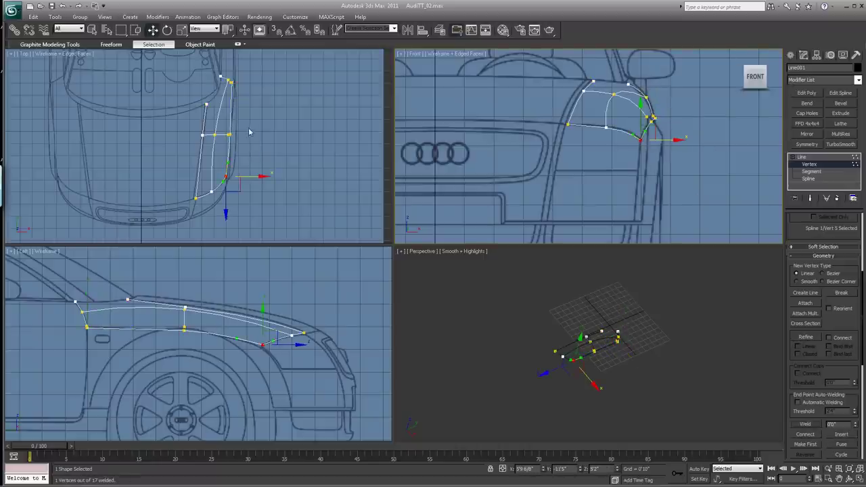
left_click_drag(237, 125, 224, 152)
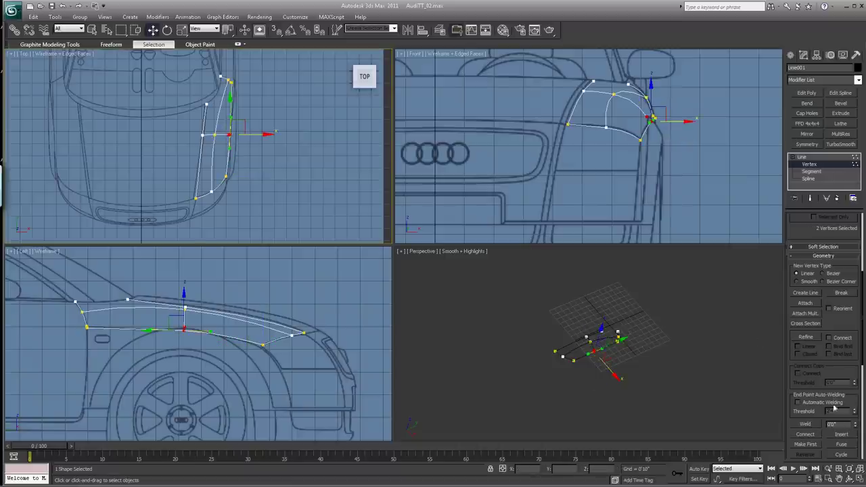
left_click(841, 444)
left_click(806, 424)
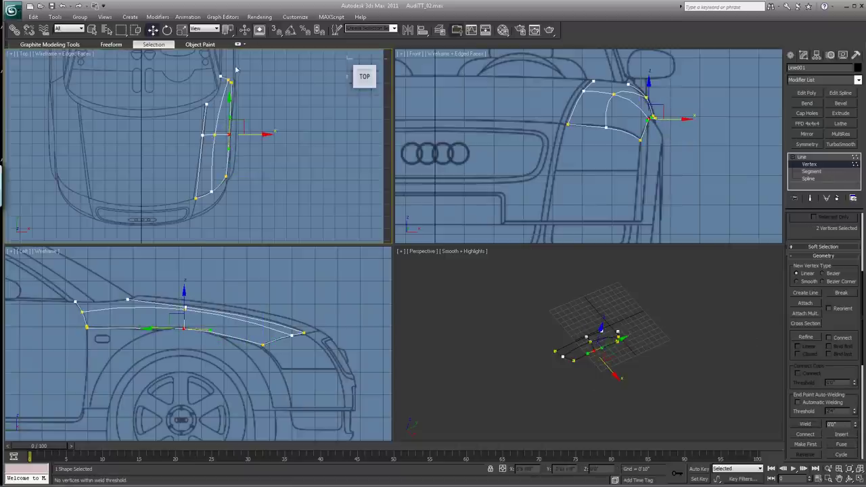
left_click_drag(236, 69, 232, 94)
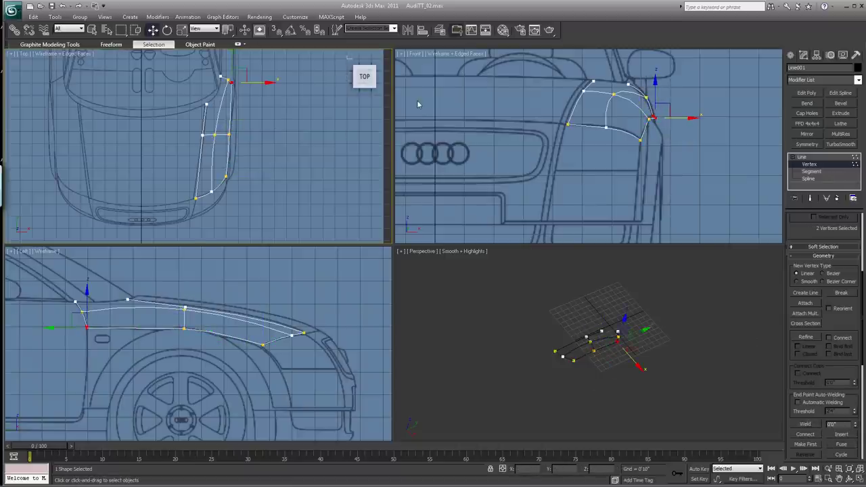
left_click(841, 444)
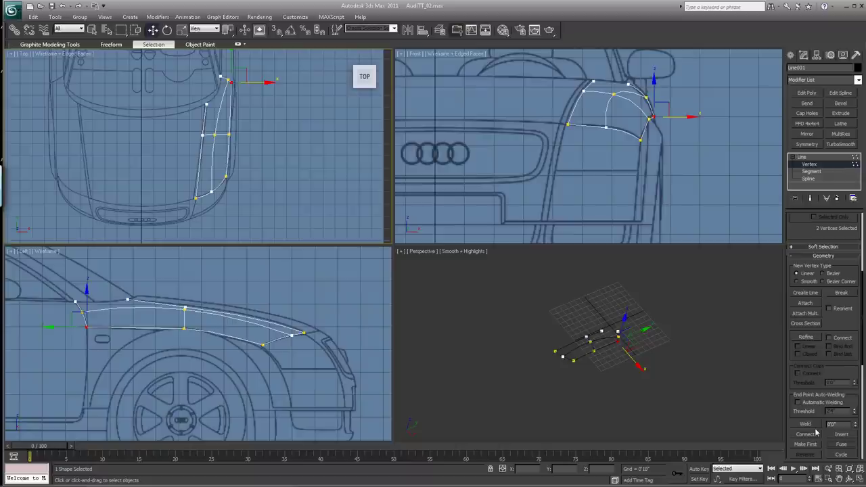
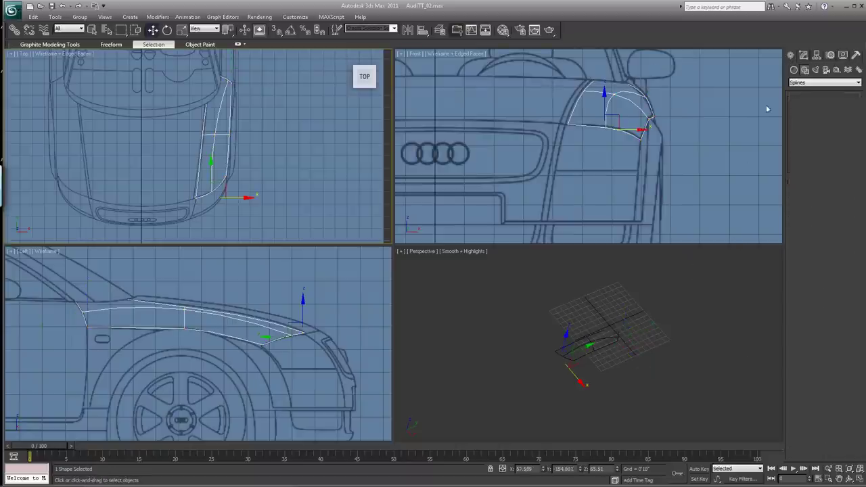
Draw a three-vertex line in the top view from the hood seam's rear end to the fender's rear edge and raise it to fender height
left_click(207, 103)
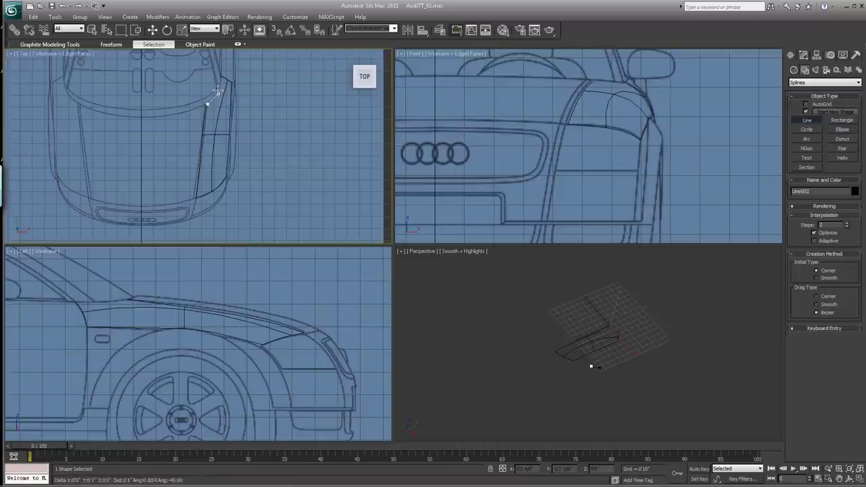
right_click(282, 69)
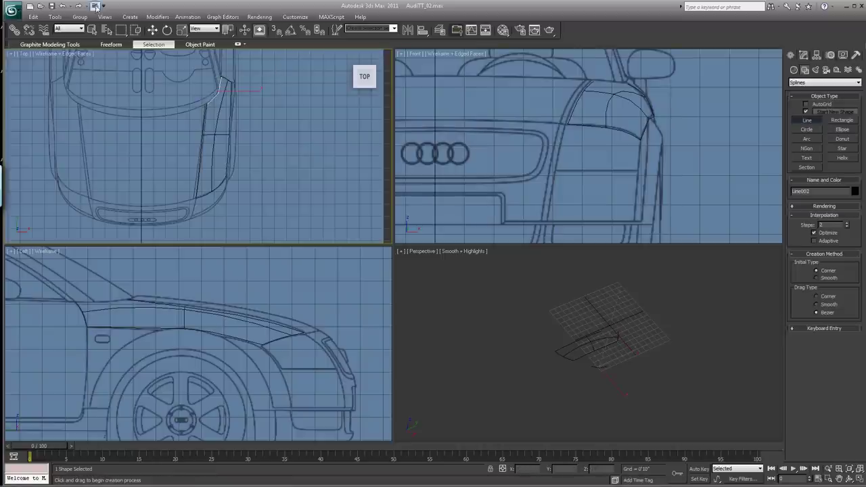
left_click(153, 30)
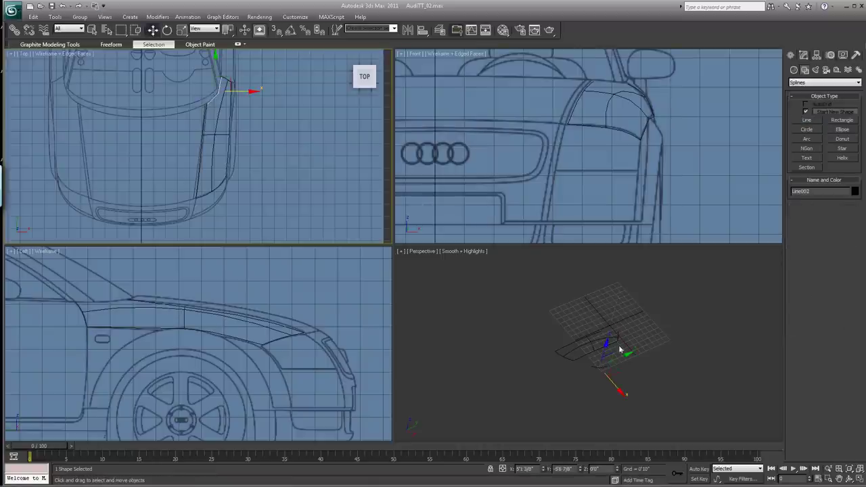
left_click_drag(606, 345, 621, 313)
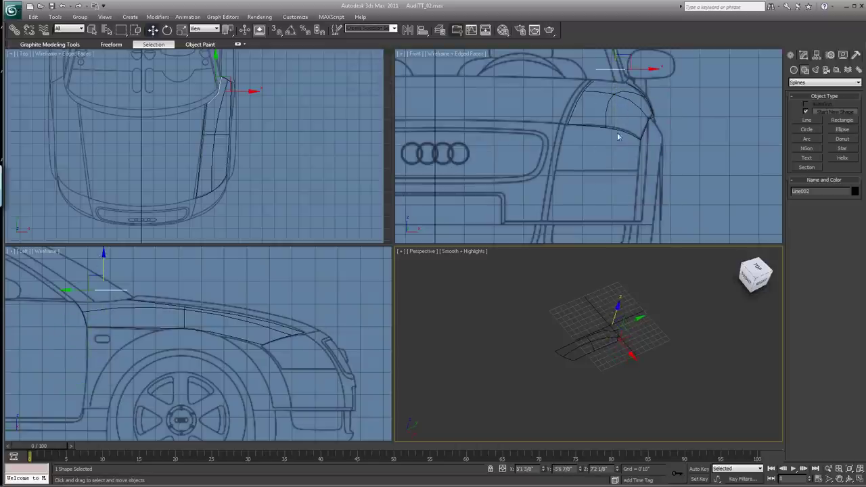
left_click_drag(103, 257, 105, 268)
Convert the new line's middle vertex to Bezier and rotate its handles to follow the curve in the top view
left_click(804, 55)
left_click(793, 157)
left_click(809, 164)
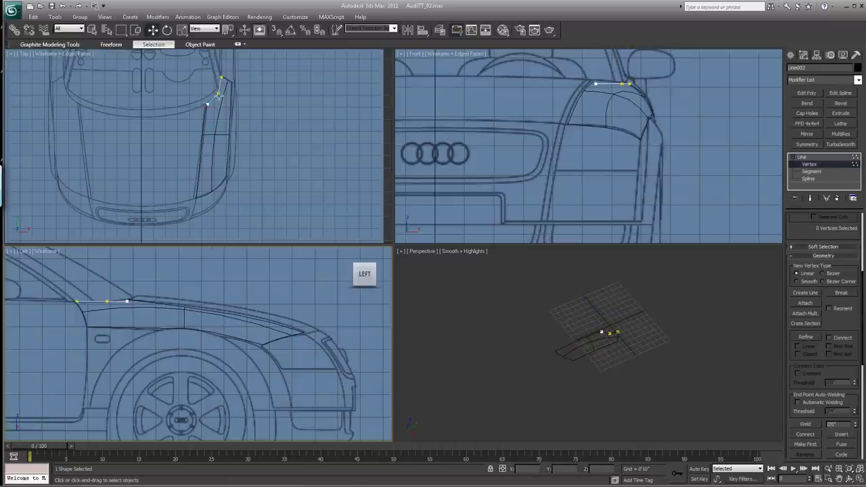
left_click(219, 95)
right_click(218, 95)
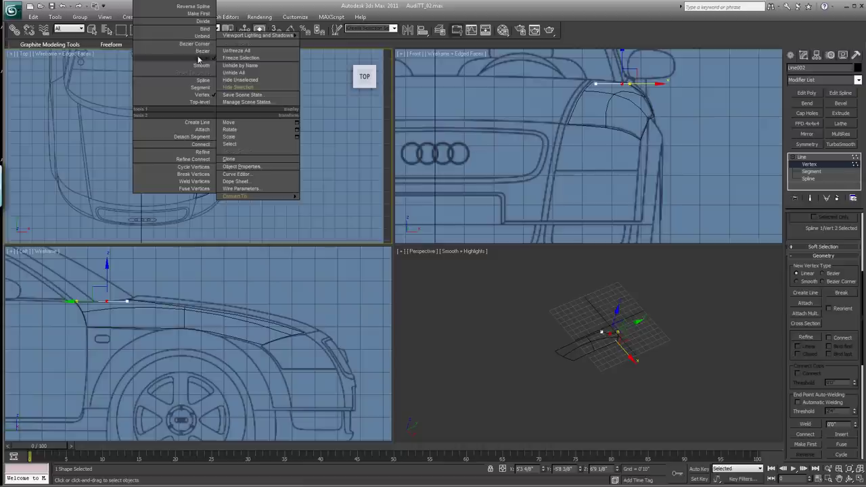
left_click(198, 53)
left_click(168, 30)
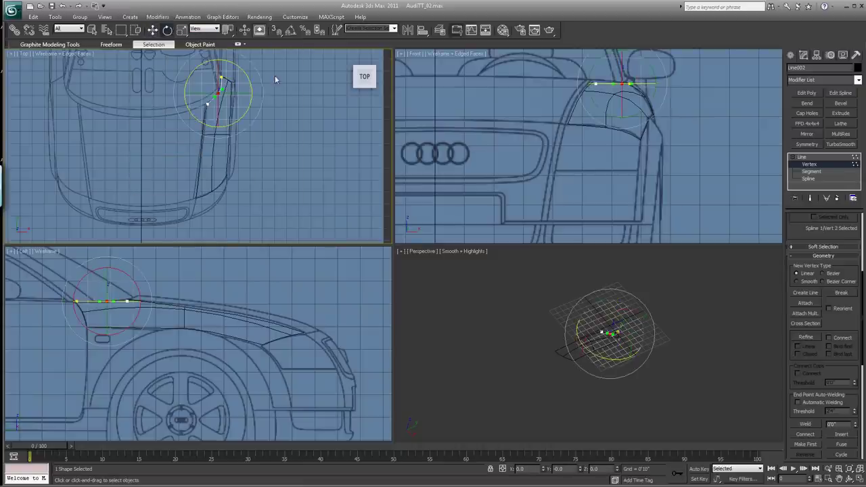
left_click_drag(245, 75, 248, 52)
Raise the new line's inner, middle and outer vertices slightly in the front view to fit the fender's upper edge
left_click(153, 29)
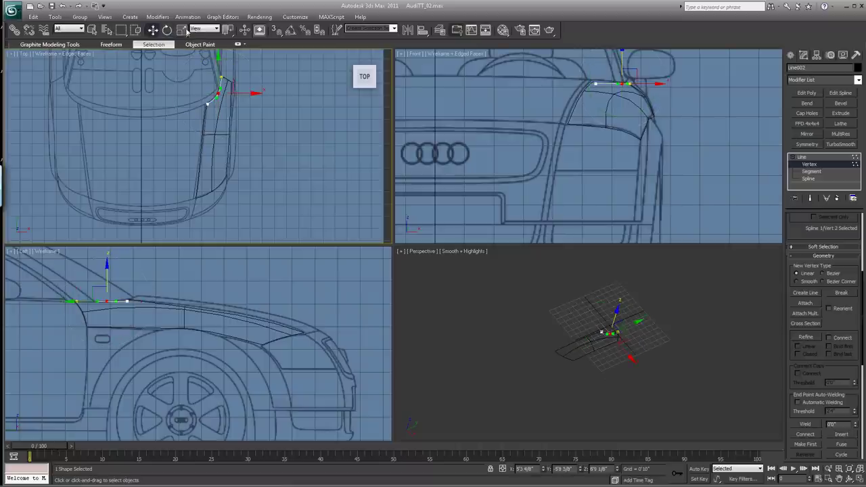
left_click(596, 85)
left_click_drag(597, 61, 596, 58)
left_click(686, 97)
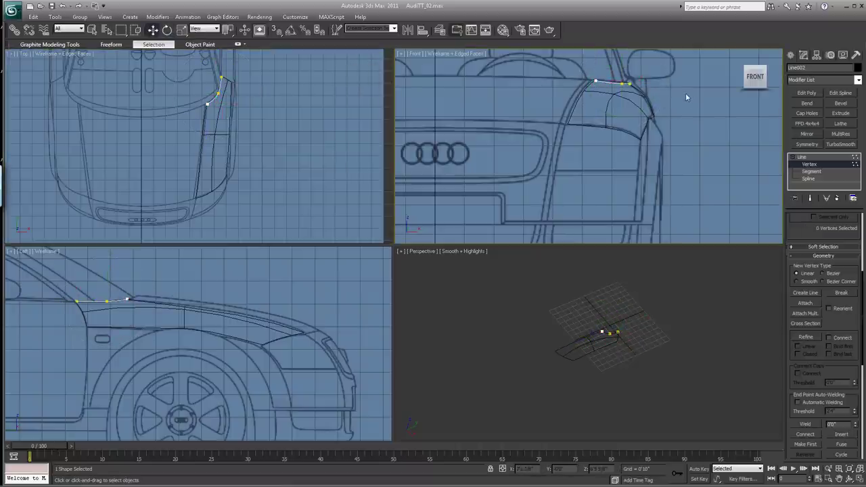
left_click(621, 84)
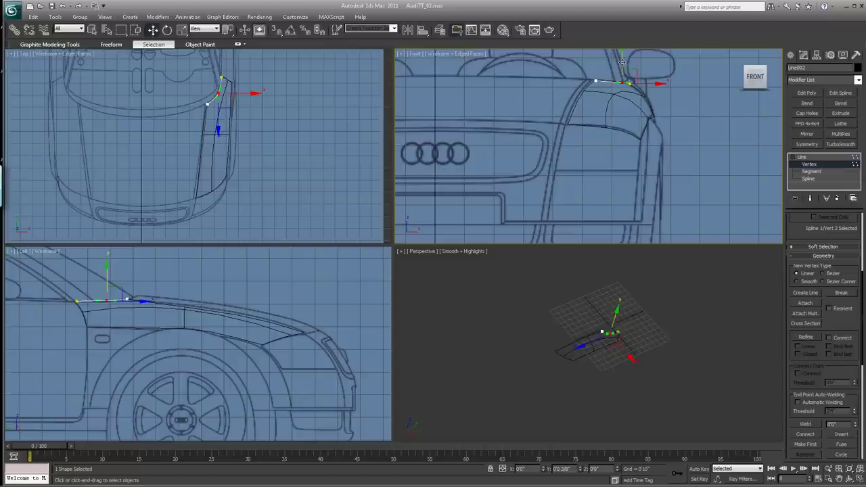
left_click_drag(621, 61, 630, 56)
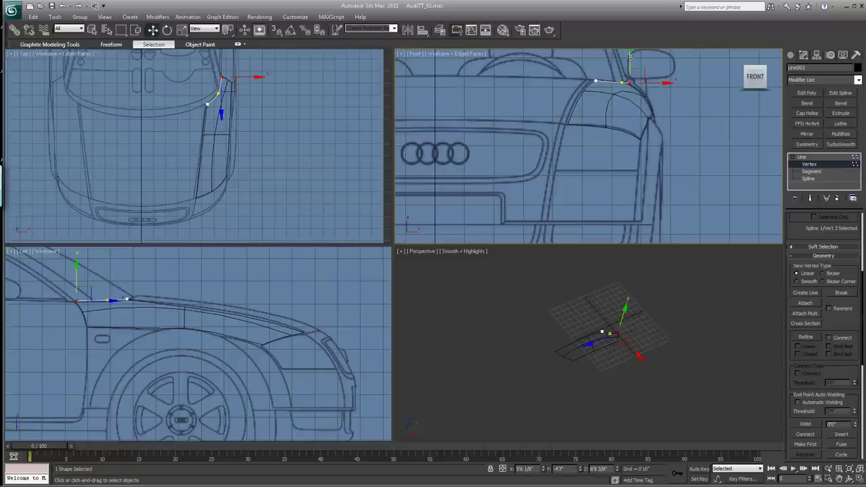
left_click(322, 161)
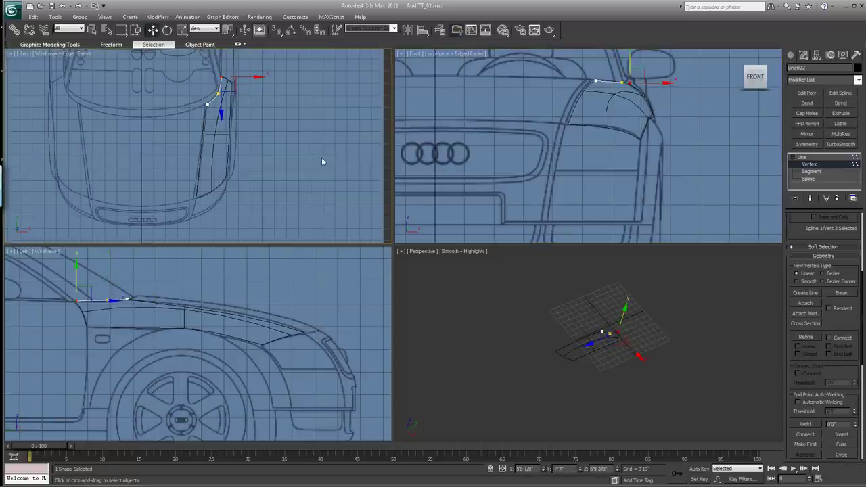
Attach the fender's upper rear line to the spline cage
left_click(803, 157)
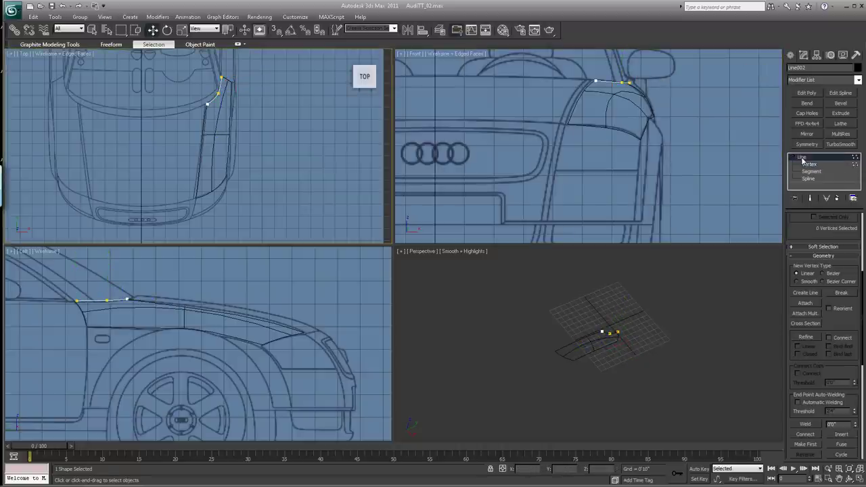
left_click(592, 126)
left_click(806, 304)
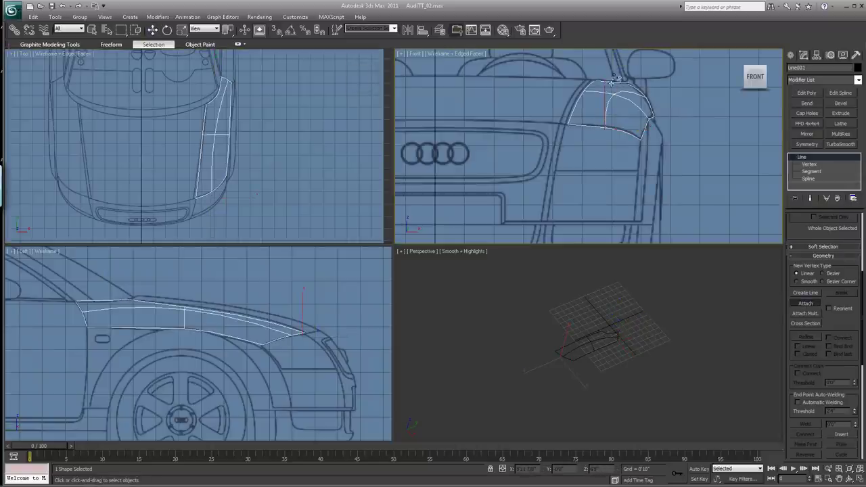
left_click(806, 303)
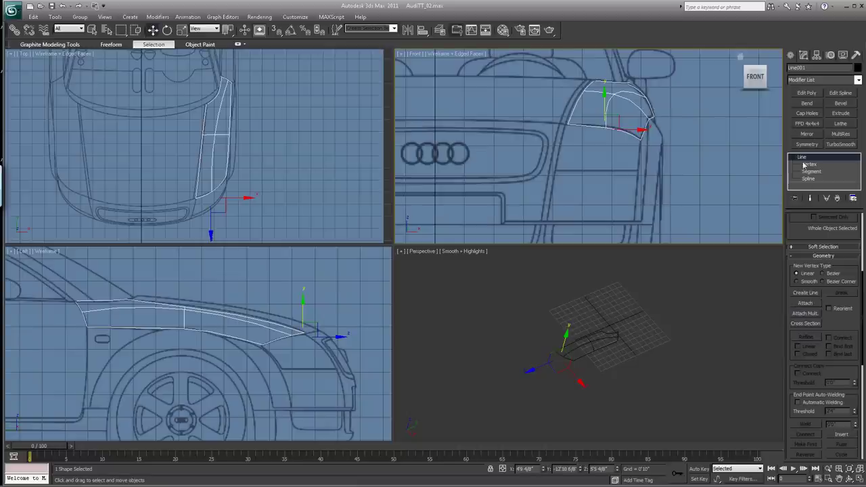
Fuse and weld the overlapping vertices at both ends of the upper rear line
left_click(809, 164)
left_click_drag(586, 74, 606, 87)
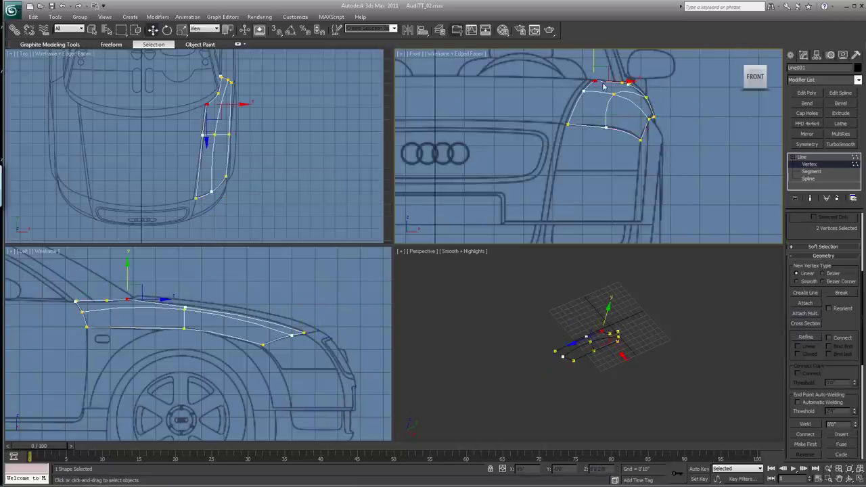
left_click(841, 444)
left_click(805, 424)
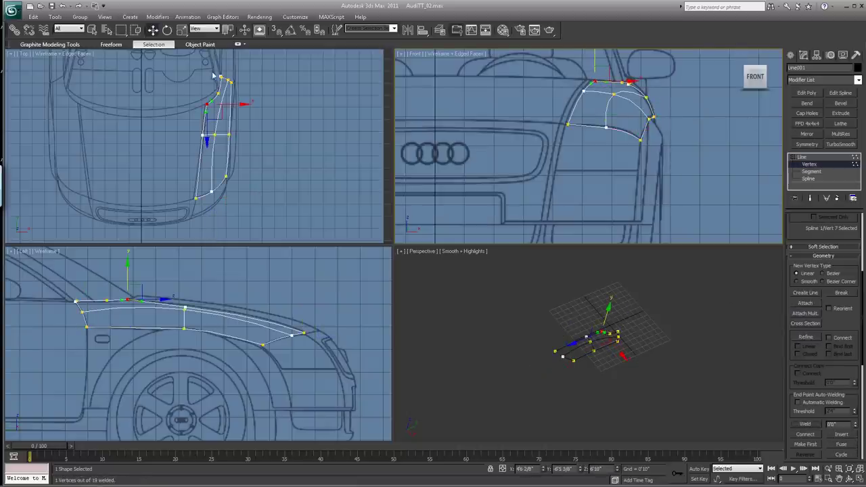
left_click_drag(212, 70, 230, 85)
left_click(837, 445)
left_click(805, 424)
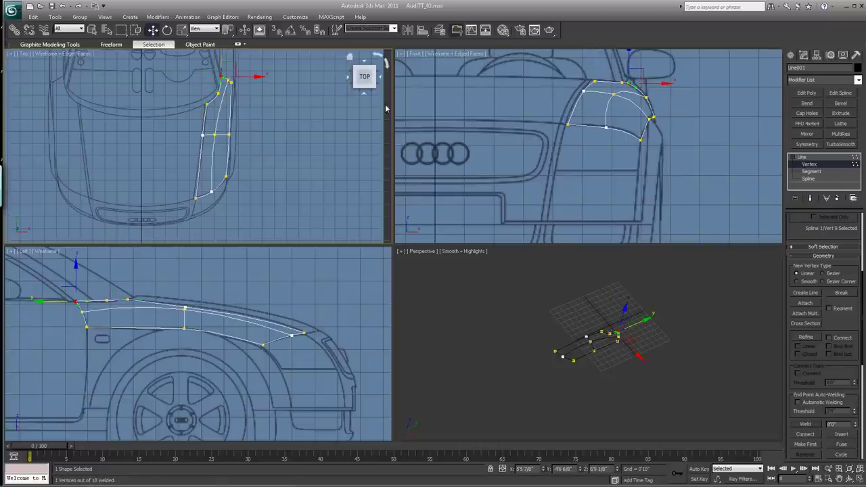
Refine the spline cage with Connect enabled, adding a cross line through the inner, middle and outer lines near the fender's rear end
left_click(860, 468)
left_click(857, 479)
left_click_drag(609, 347, 671, 292)
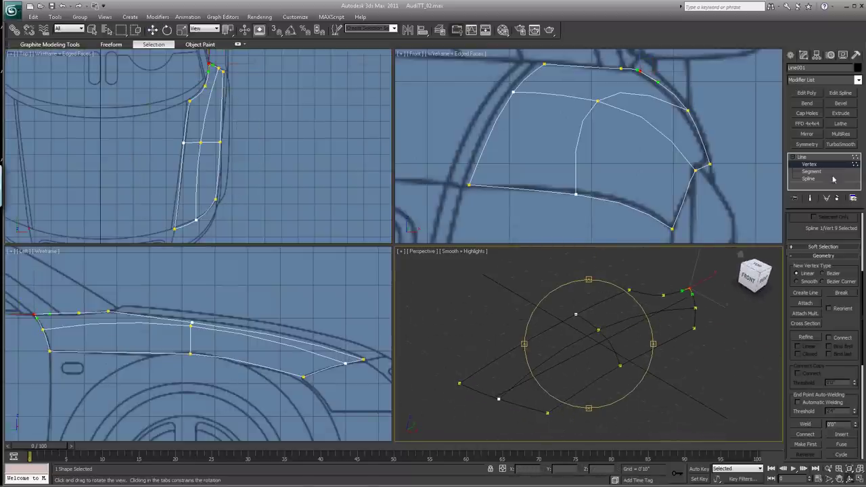
left_click(838, 338)
left_click(806, 337)
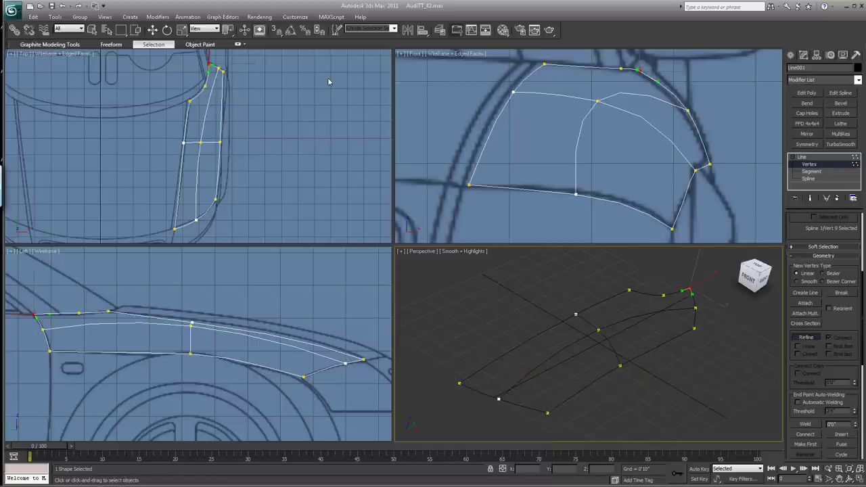
left_click(205, 85)
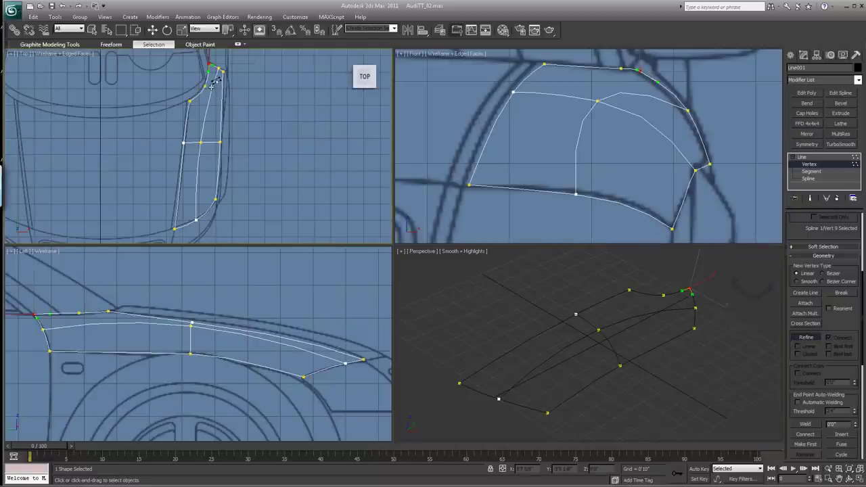
left_click(211, 81)
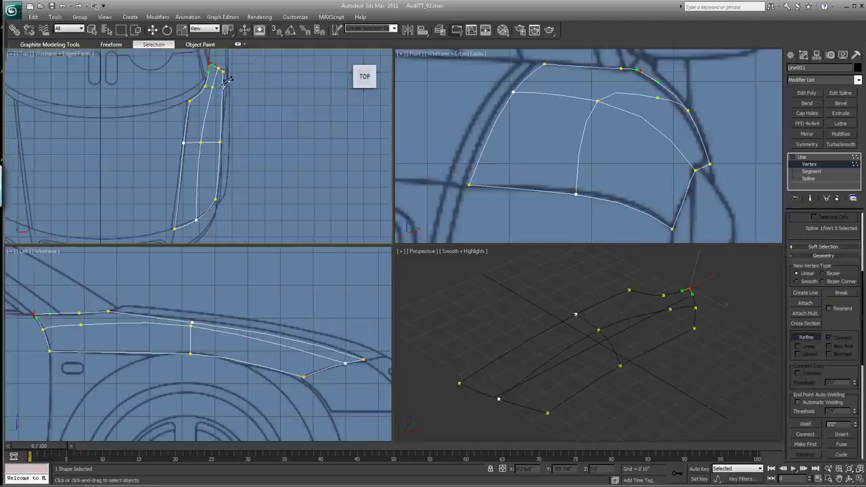
left_click(227, 80)
right_click(242, 86)
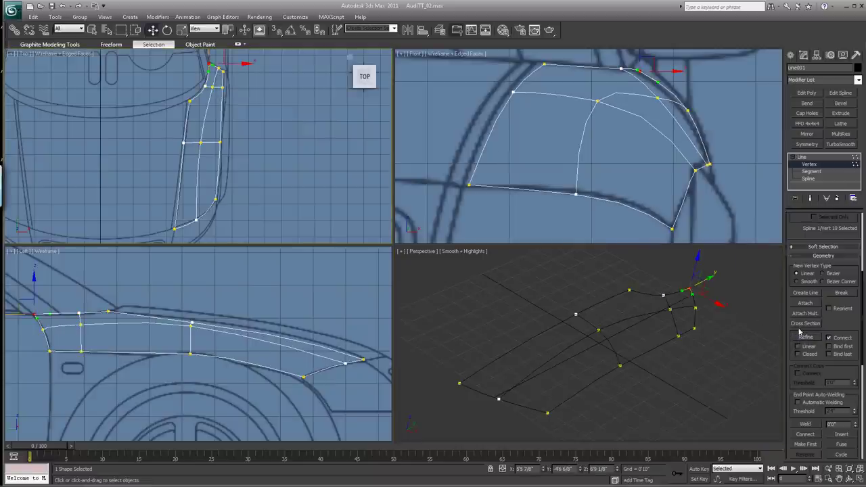
Refine a second connected cross line from the hood seam's corner vertex through the middle line to the fender's outer edge
left_click(806, 336)
left_click(190, 100)
left_click(220, 99)
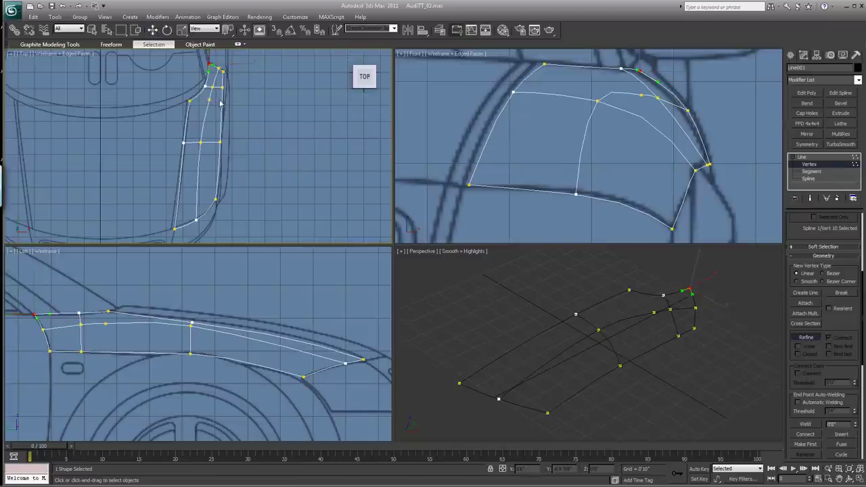
right_click(265, 106)
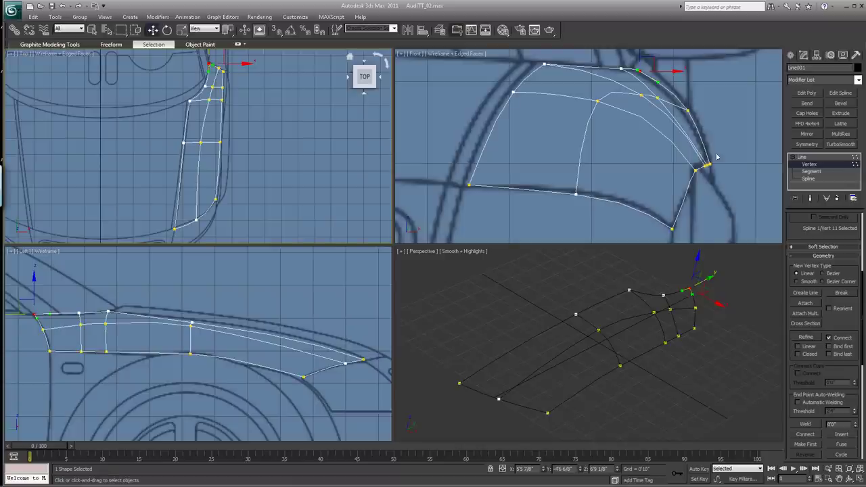
Raise the middle-line vertices of both new cross lines slightly in the front view to round the fender's upper surface
left_click(849, 477)
left_click_drag(598, 342, 636, 329)
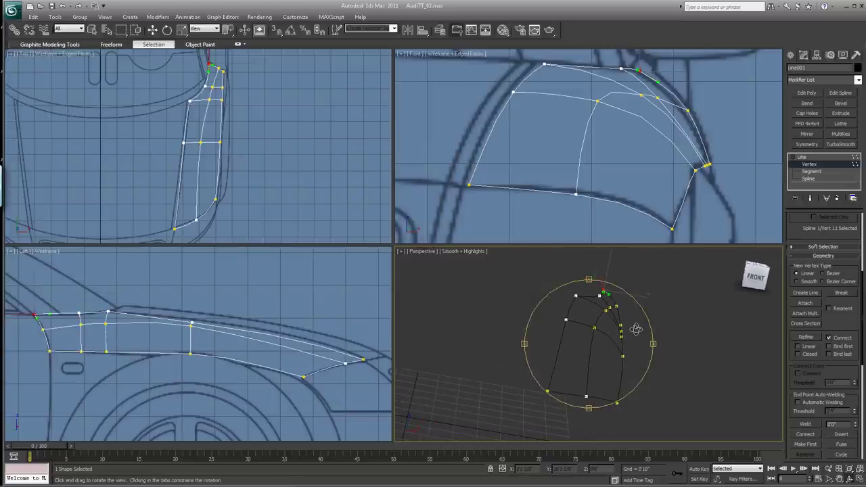
left_click(153, 30)
left_click_drag(651, 93, 663, 104)
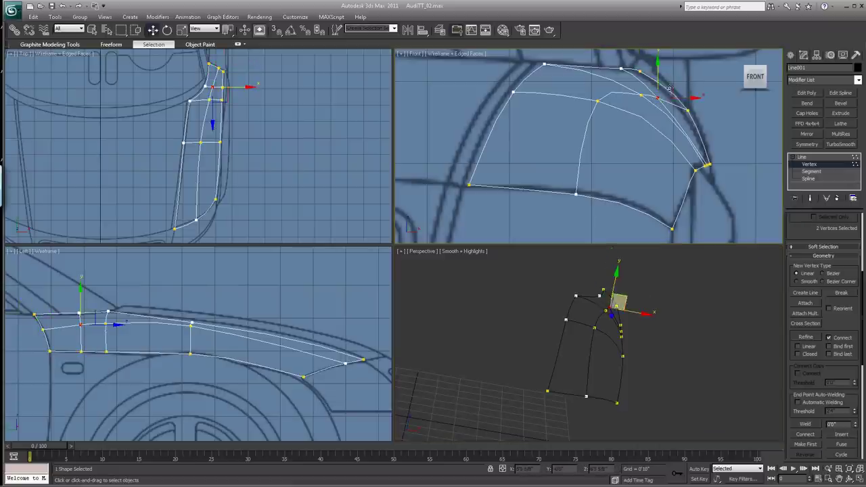
left_click_drag(657, 61, 662, 58)
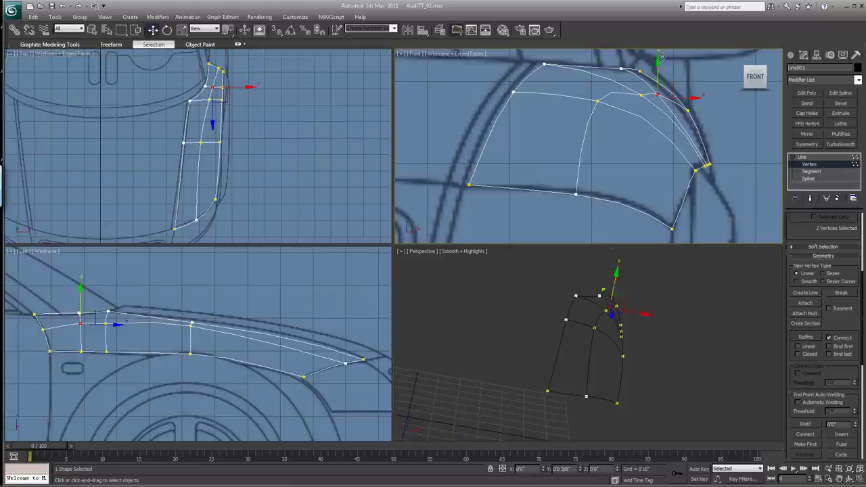
left_click(642, 94)
left_click_drag(642, 60, 646, 57)
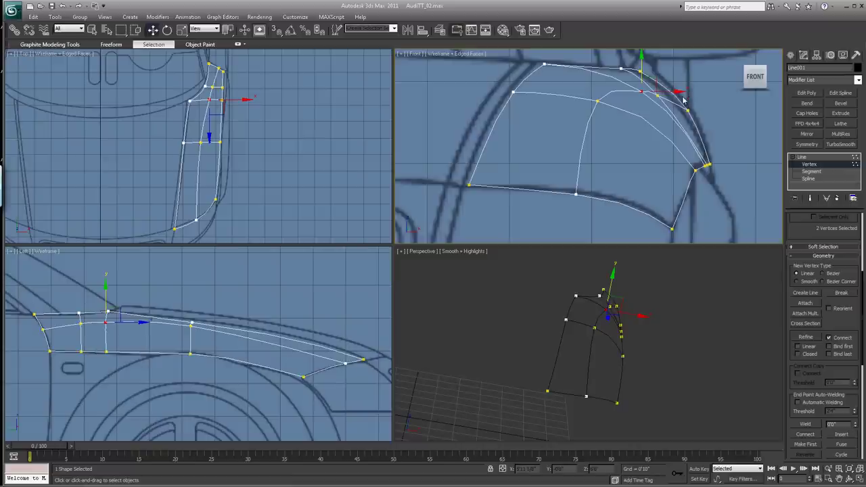
Leave vertex editing and apply a Surface modifier to the whole fender spline cage
left_click(801, 157)
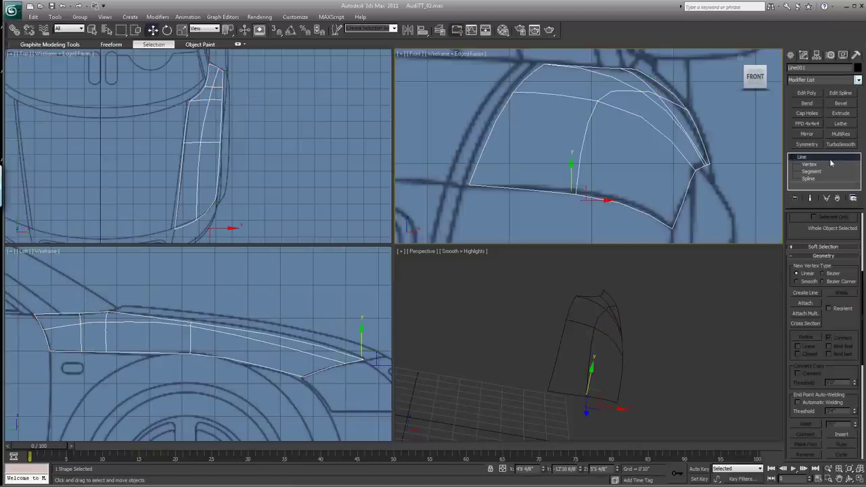
left_click(858, 81)
scroll(815, 284, "down", 15)
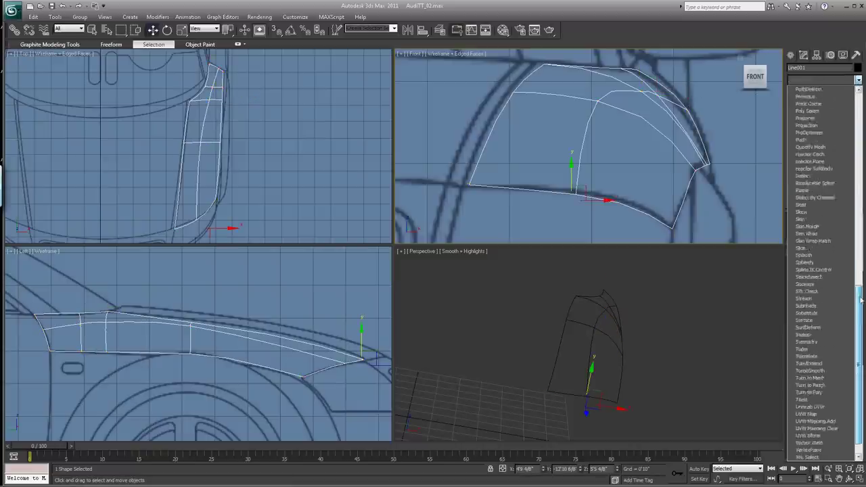
left_click(810, 299)
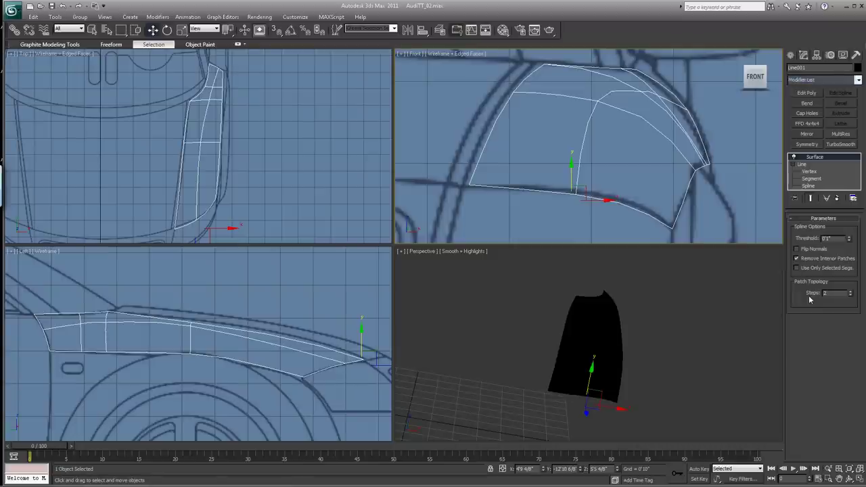
left_click(503, 29)
left_click(111, 114)
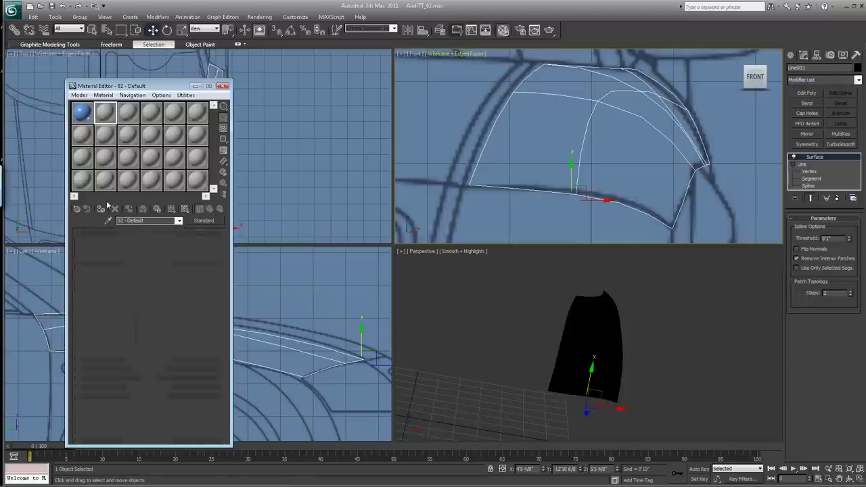
left_click(222, 86)
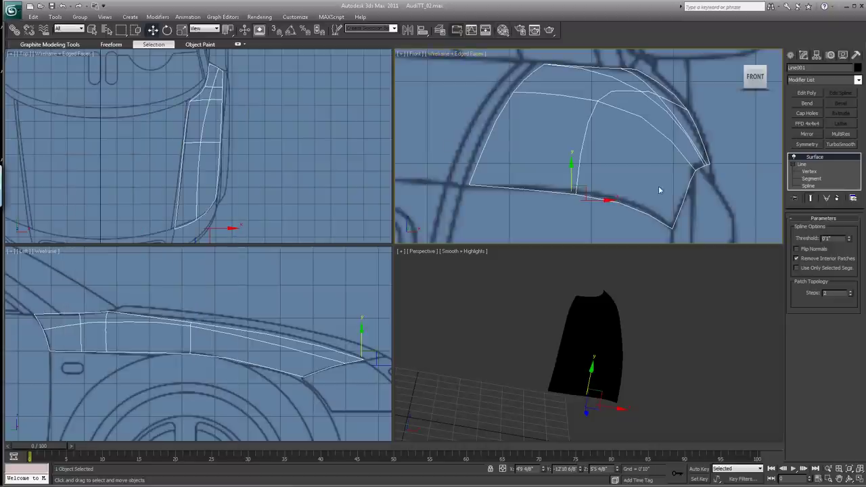
Flip the normals of the fender surface and inspect the shaded result from an angled view
left_click(801, 249)
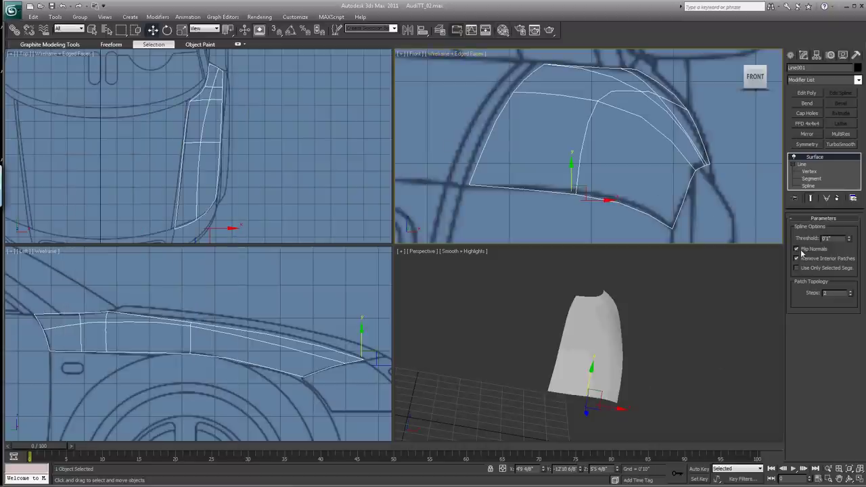
left_click(854, 479)
mouse_move(573, 348)
left_mouse_down()
mouse_move(564, 370)
mouse_move(499, 360)
mouse_move(567, 350)
left_mouse_up()
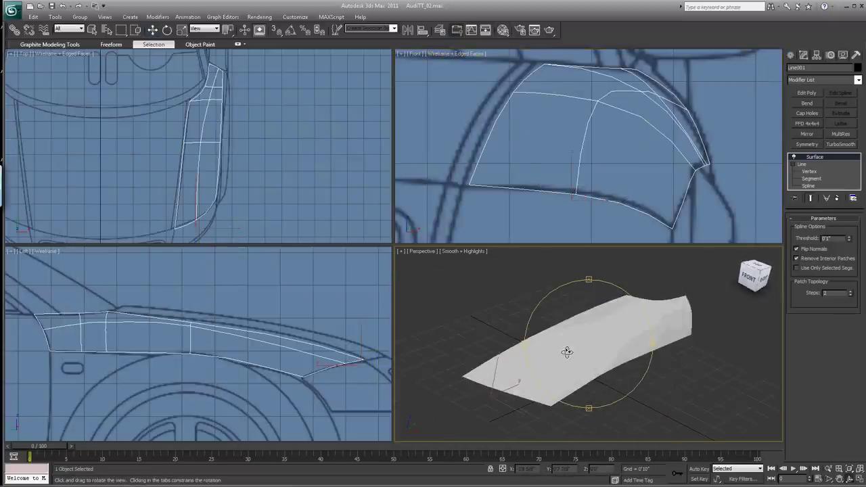
Convert the fender surface to an Editable Poly
right_click(598, 103)
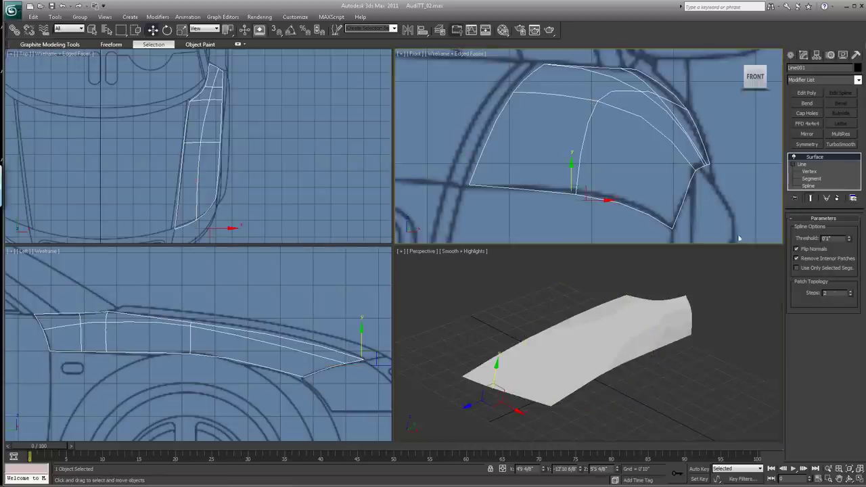
right_click(599, 102)
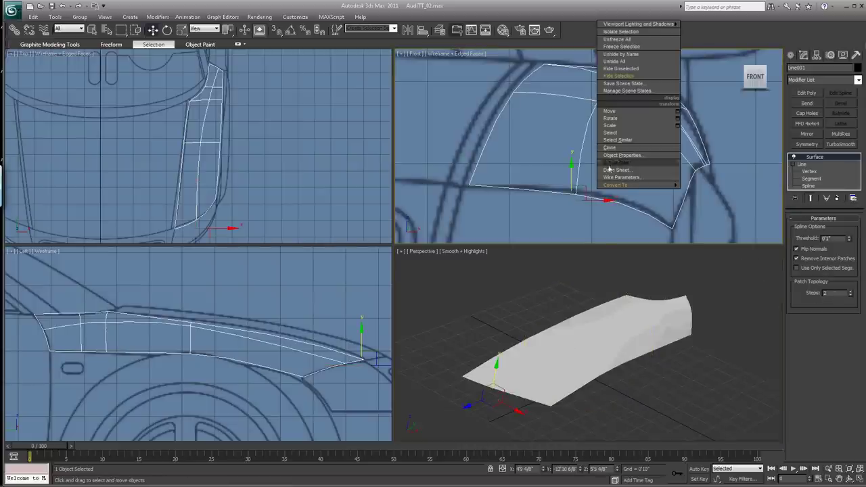
mouse_move(636, 189)
left_click(712, 192)
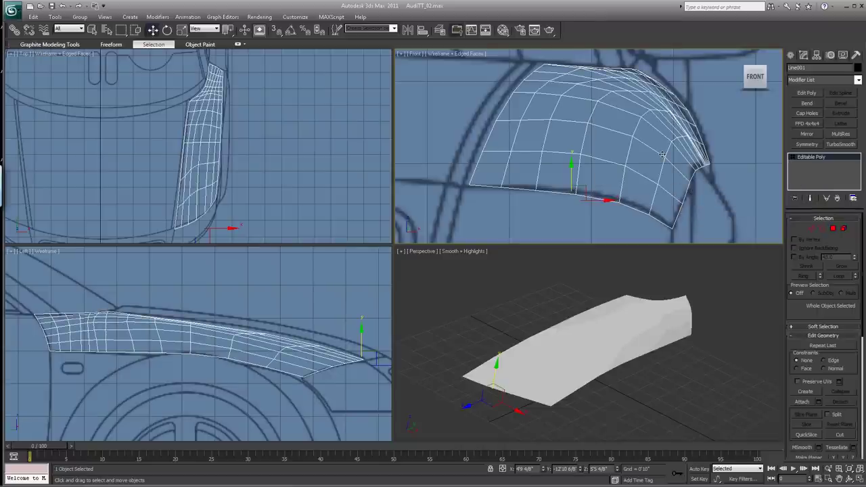
Switch the fender mesh to vertex editing and set the movement constraint to Edge
left_click(850, 479)
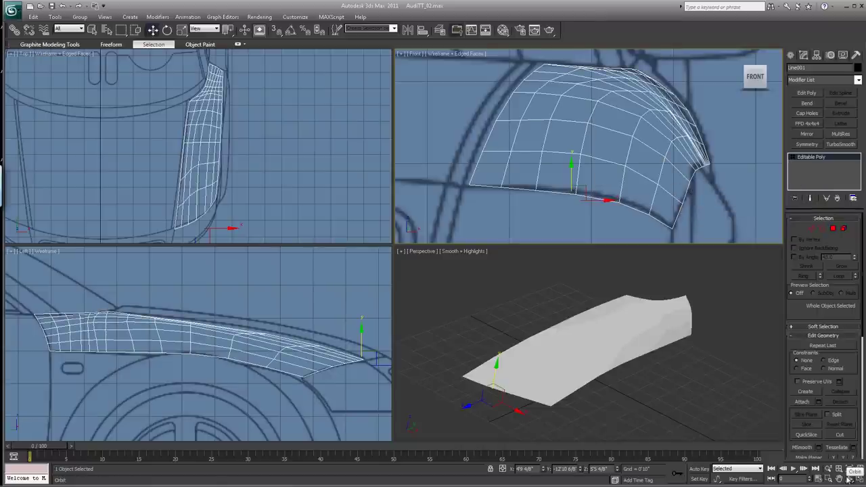
mouse_move(623, 313)
left_mouse_down()
mouse_move(593, 350)
mouse_move(575, 325)
mouse_move(617, 332)
mouse_move(617, 307)
left_mouse_up()
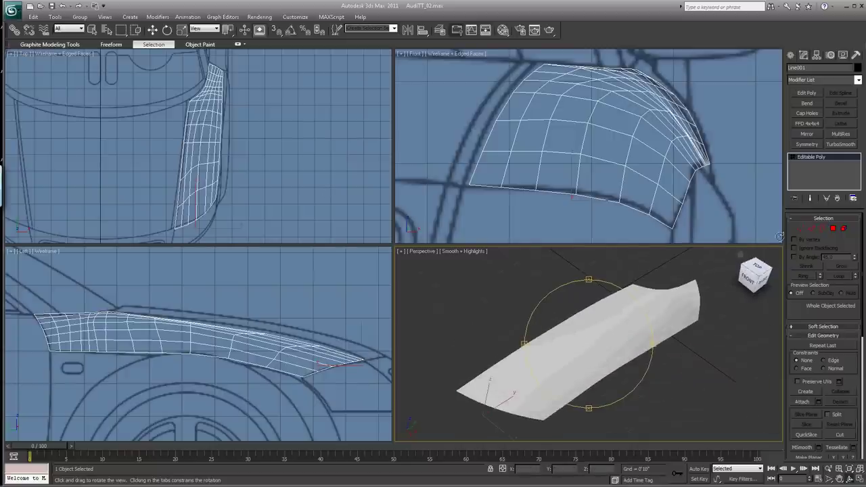
left_click(828, 478)
left_click_drag(158, 157, 252, 236)
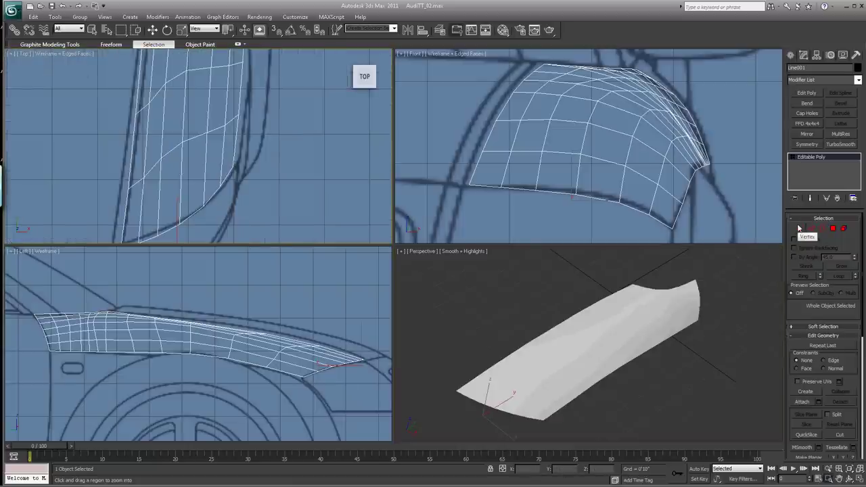
left_click(792, 158)
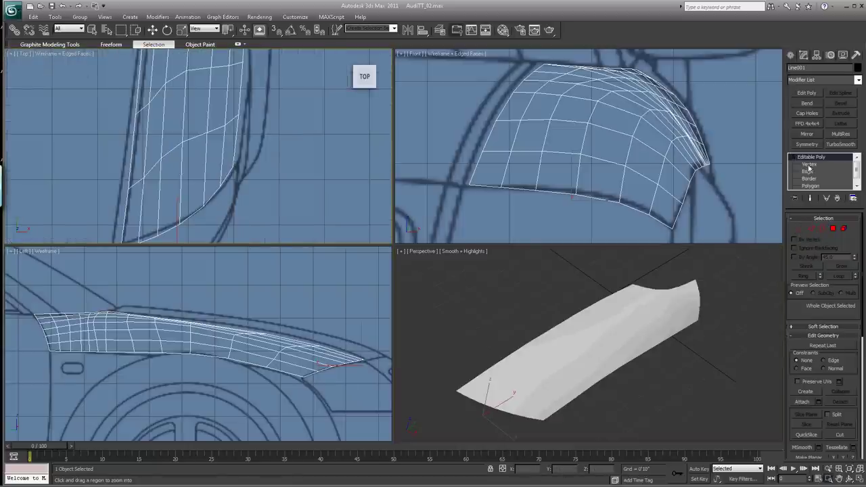
left_click(809, 166)
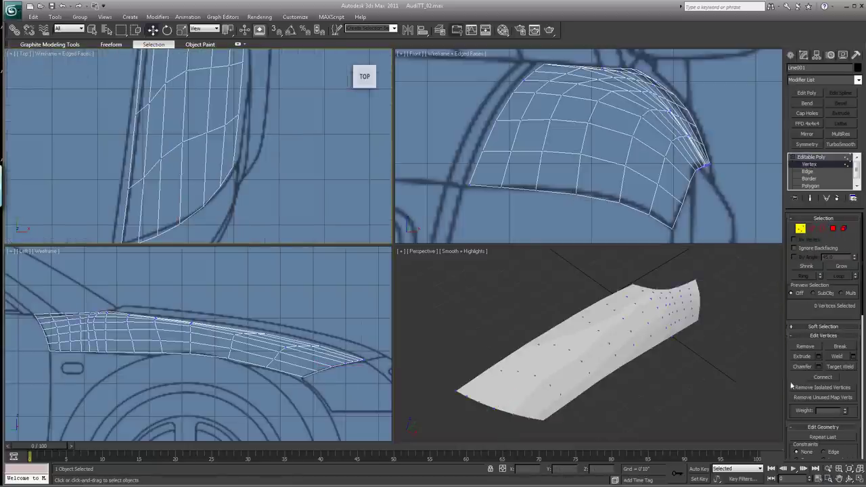
scroll(790, 379, "down", 3)
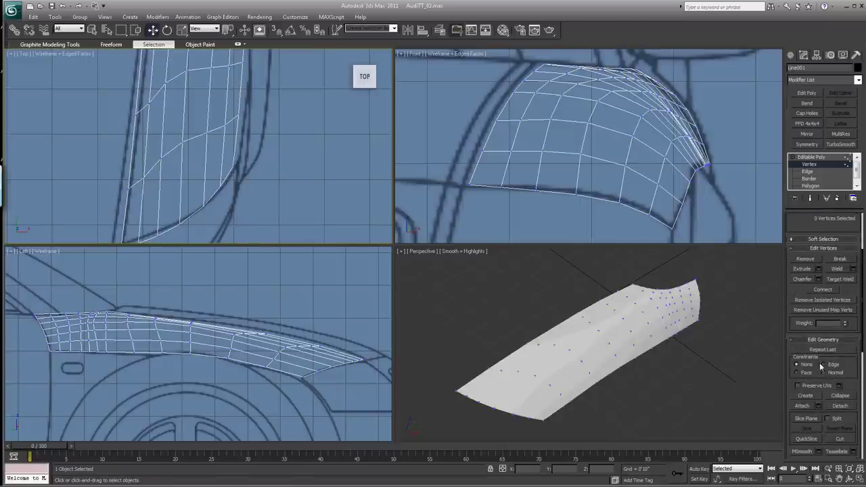
left_click(824, 366)
Slide the vertices of the frontmost interior cross row along their edges in the top view to even out the row
left_click(163, 162)
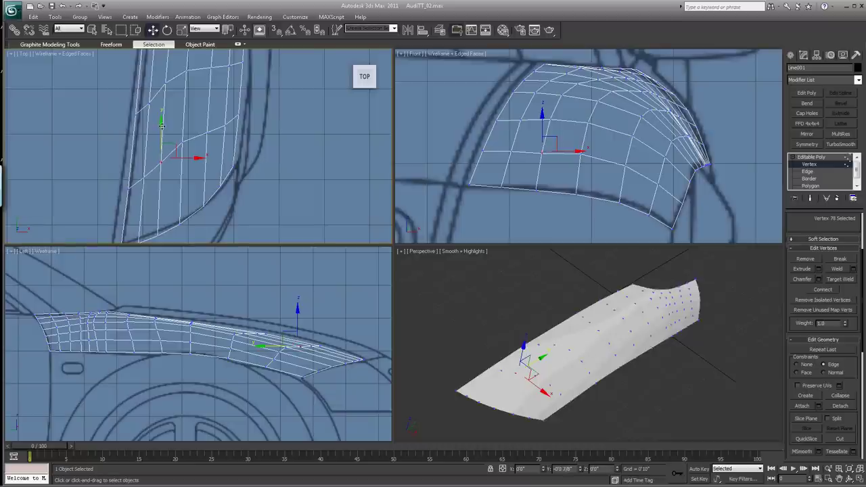
left_click(172, 151)
left_click(182, 141)
left_click_drag(181, 106, 183, 115)
left_click(228, 128)
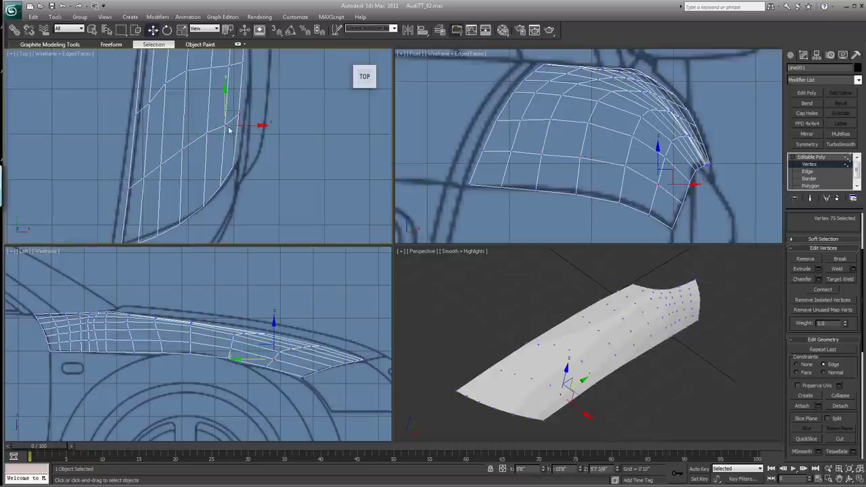
Slide the vertices of the next cross row behind it along their edges in the top view to smooth the row's flow
left_click(166, 84)
left_click_drag(172, 95, 167, 58)
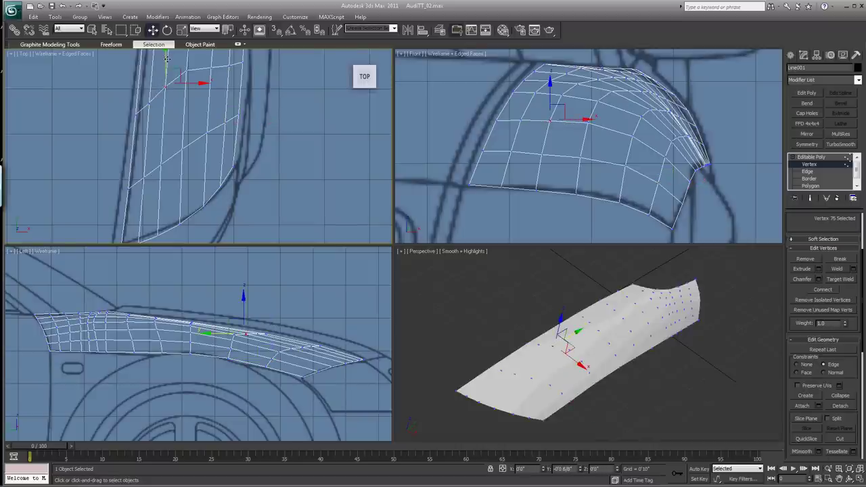
left_click(184, 66)
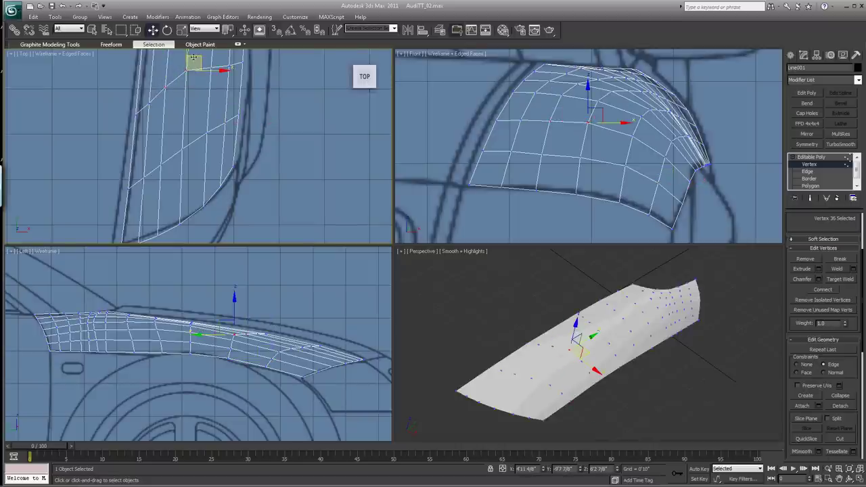
left_click_drag(187, 53, 170, 92)
left_click(165, 87)
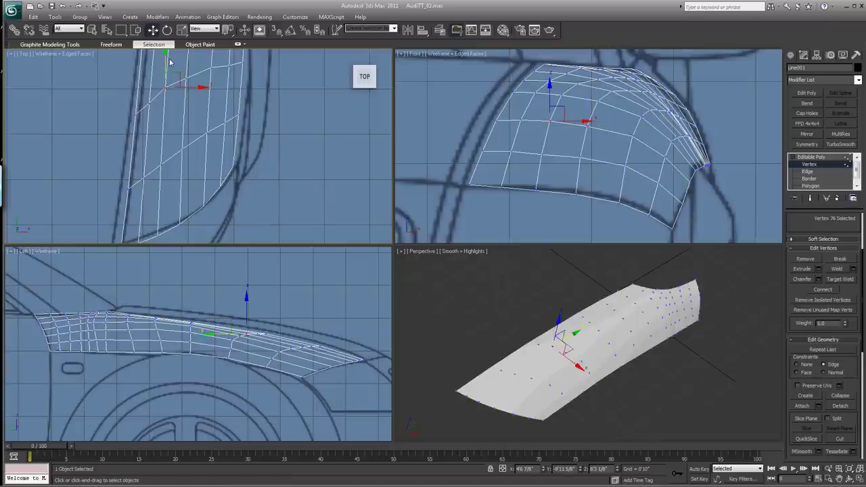
left_click_drag(166, 55, 167, 58)
left_click(228, 64)
left_click_drag(229, 53, 230, 50)
Slide the vertices of the cross rows in the fender's narrow rear section along their edges in the top view to even their spacing
left_click(847, 476)
left_click_drag(242, 132, 258, 404)
key("w")
left_click_drag(235, 165, 237, 140)
left_click_drag(292, 181, 247, 165)
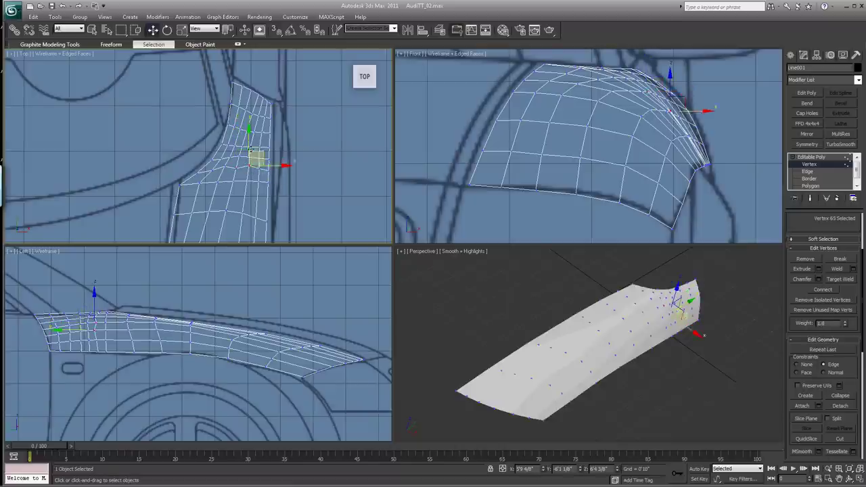
left_click_drag(248, 128, 249, 134)
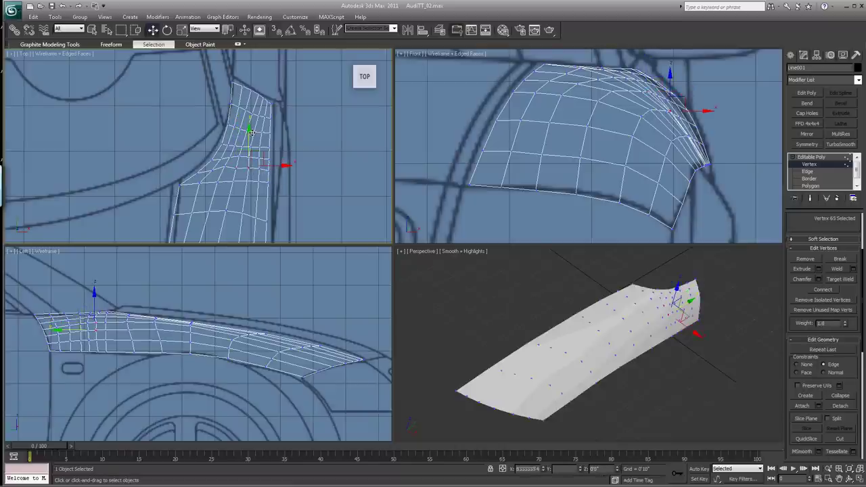
left_click(227, 169)
left_click(225, 167)
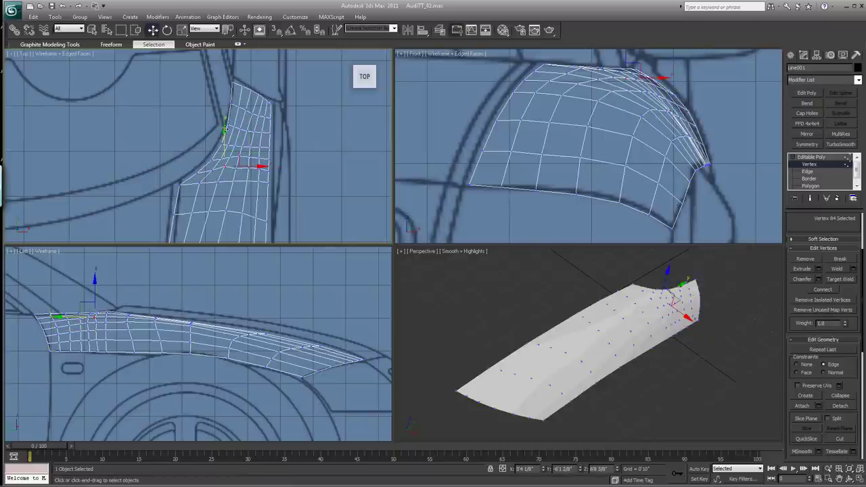
left_click(303, 147)
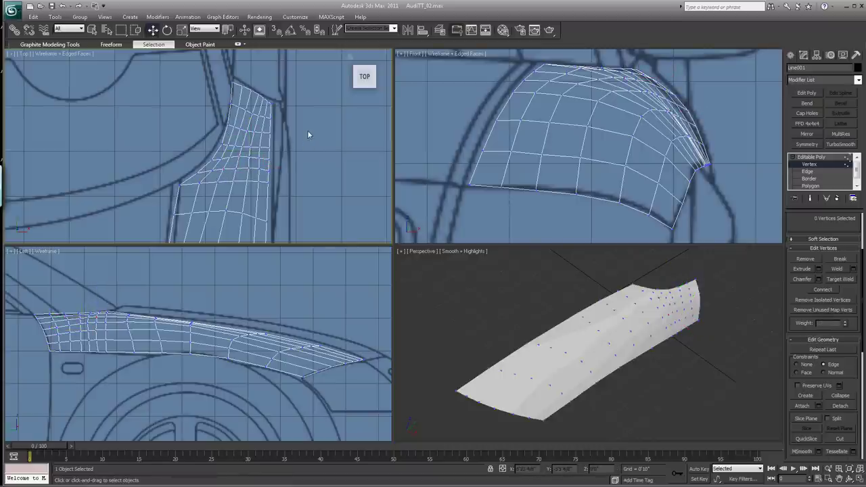
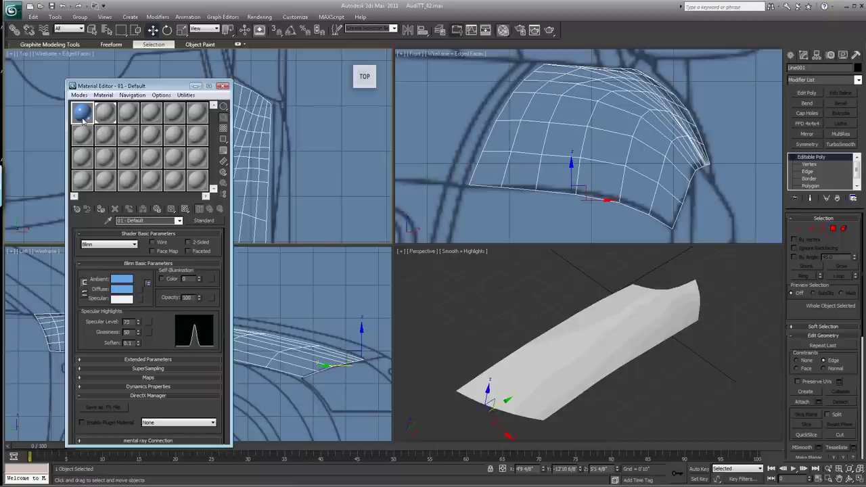
Assign the blue 01 - Default material to the fender, close the Material Editor and inspect the shading in the perspective view
left_click(101, 208)
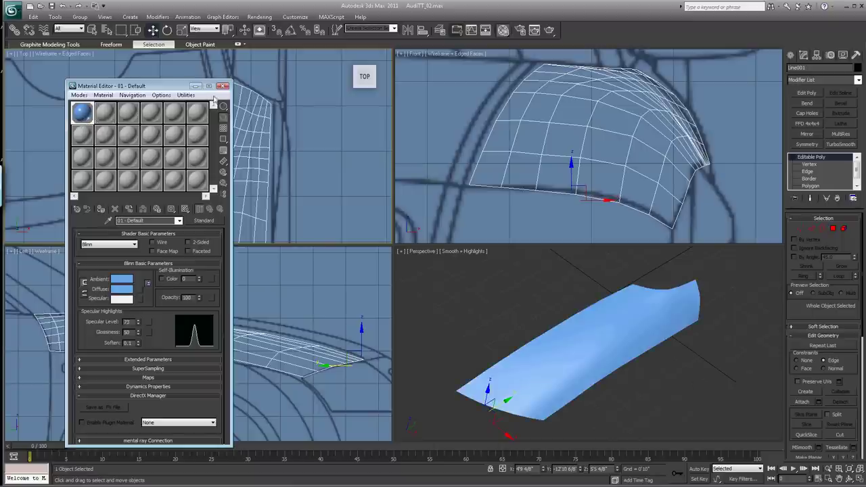
left_click(223, 86)
left_click(854, 479)
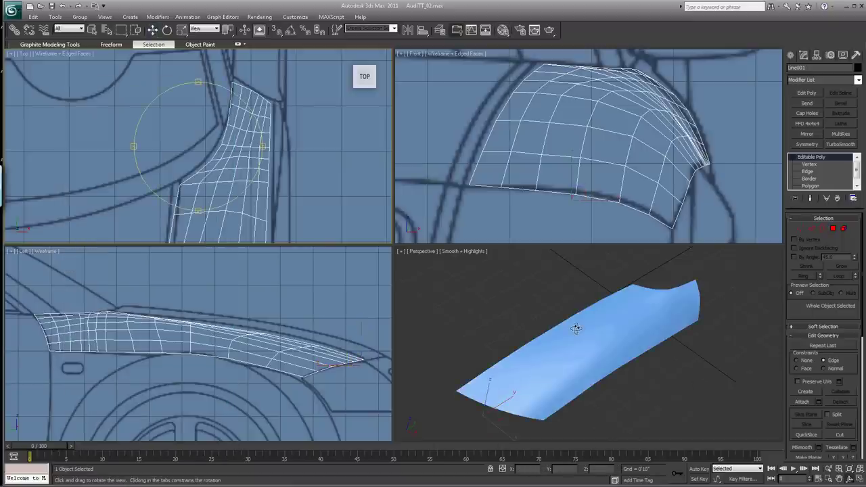
left_click_drag(575, 328, 654, 348)
Turn on NURMS subdivision for the fender and inspect the smoothed surface in the perspective view
scroll(787, 380, "down", 1)
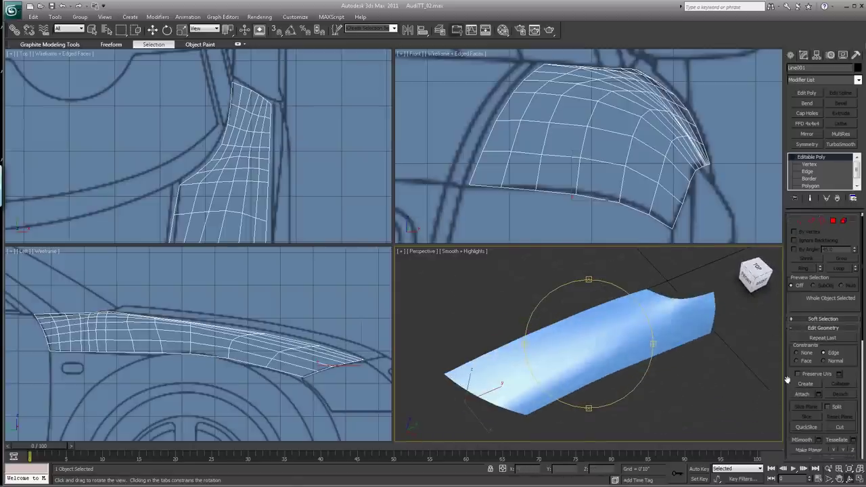
scroll(806, 392, "down", 5)
left_click(805, 408)
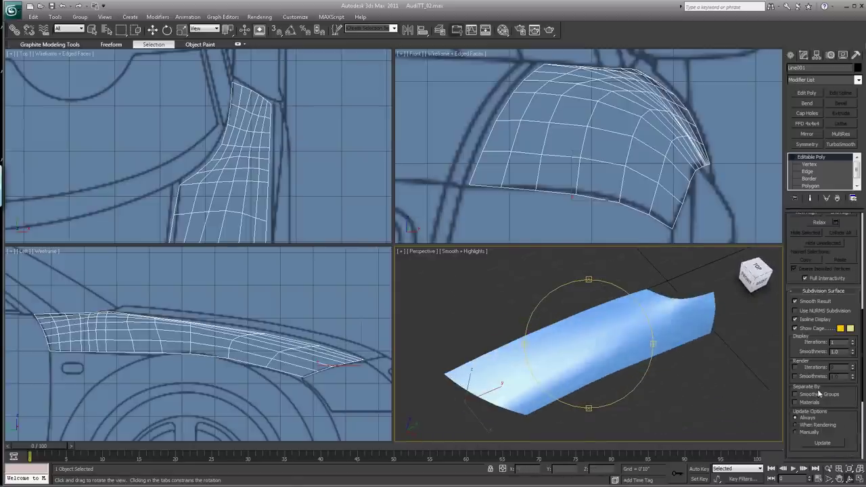
left_click(795, 311)
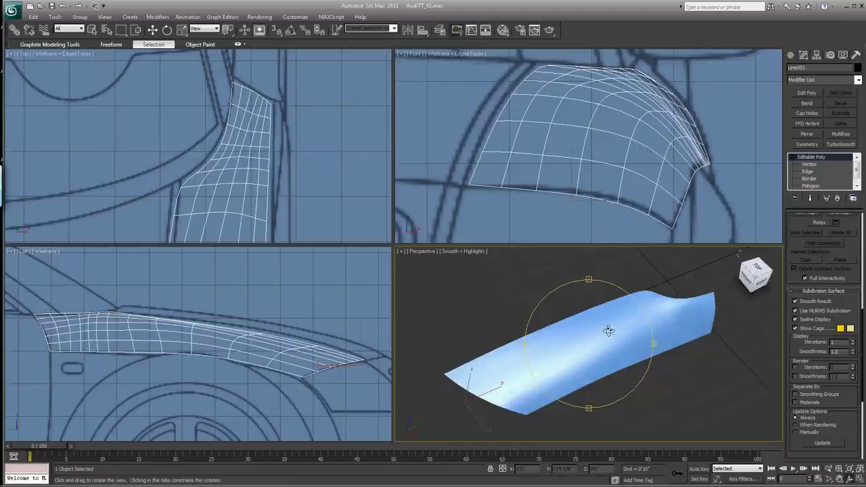
mouse_move(605, 331)
left_mouse_down()
mouse_move(597, 350)
mouse_move(589, 322)
mouse_move(611, 341)
left_mouse_up()
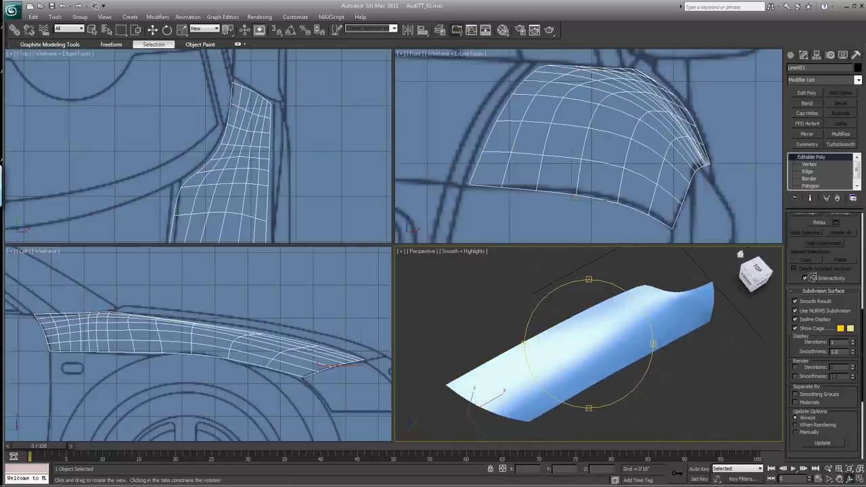
Relax the whole fender mesh with an amount of 1.0 and 1 iteration, then check the surface from several angles
left_click(836, 224)
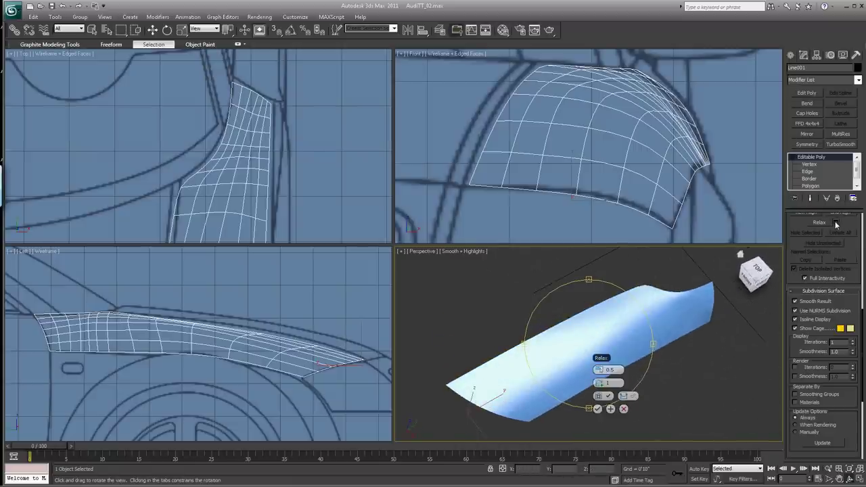
left_click(599, 370)
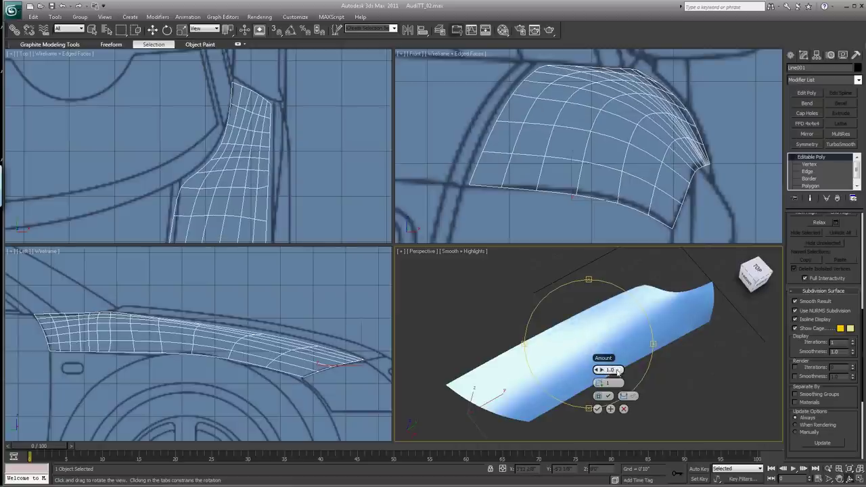
left_click(597, 408)
mouse_move(635, 336)
left_mouse_down()
mouse_move(593, 314)
mouse_move(624, 361)
mouse_move(651, 350)
mouse_move(645, 337)
left_mouse_up()
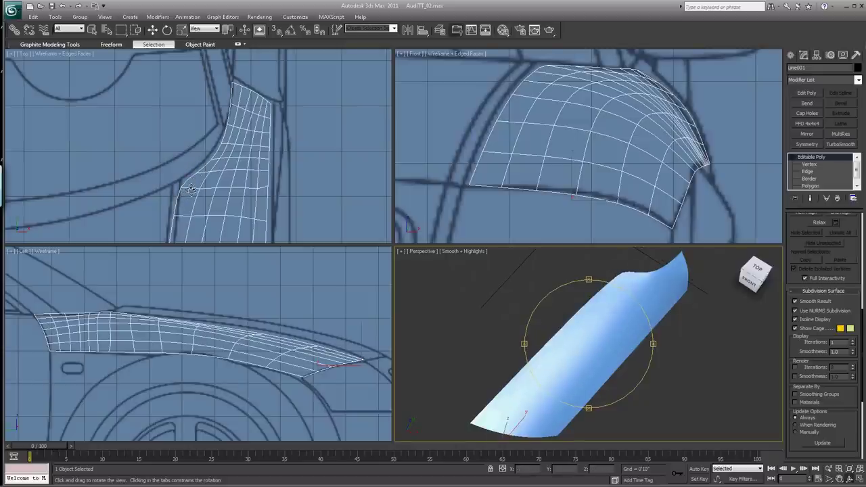
mouse_move(586, 320)
left_mouse_down()
mouse_move(576, 307)
mouse_move(569, 316)
left_mouse_up()
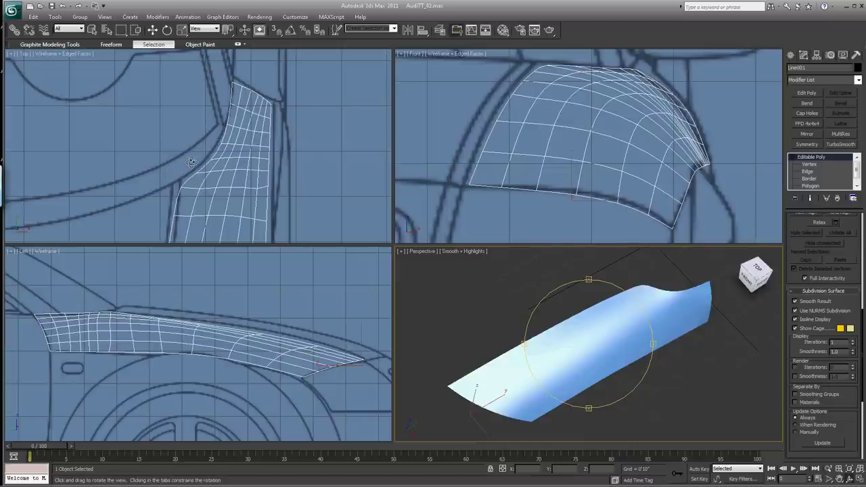
Turn off NURMS subdivision for the fender and inspect the relaxed base mesh in the perspective view
left_click(796, 310)
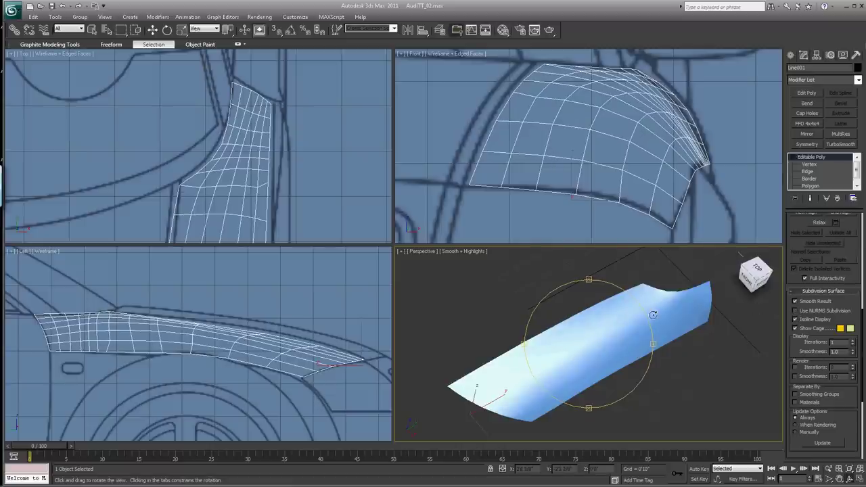
mouse_move(605, 324)
left_mouse_down()
mouse_move(599, 332)
mouse_move(607, 320)
mouse_move(591, 321)
left_mouse_up()
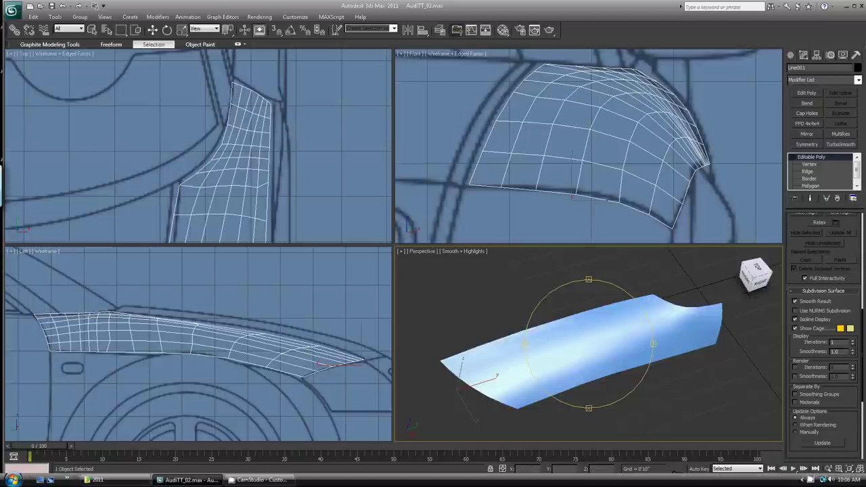
left_click(266, 480)
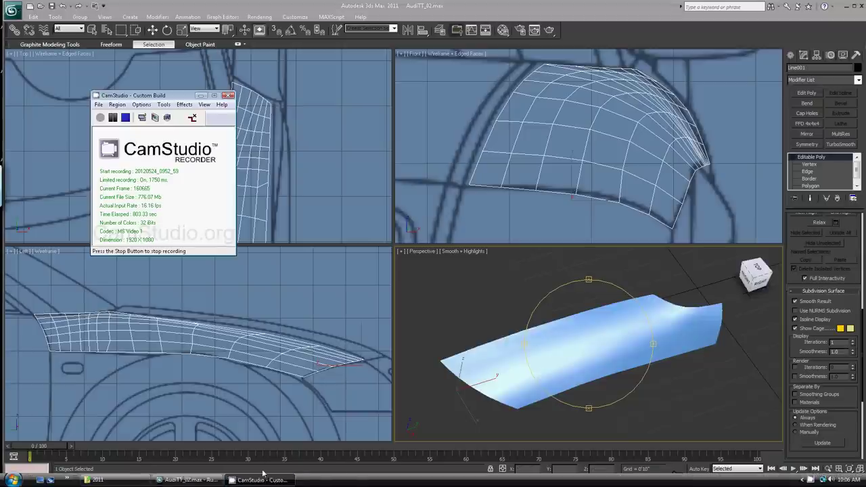